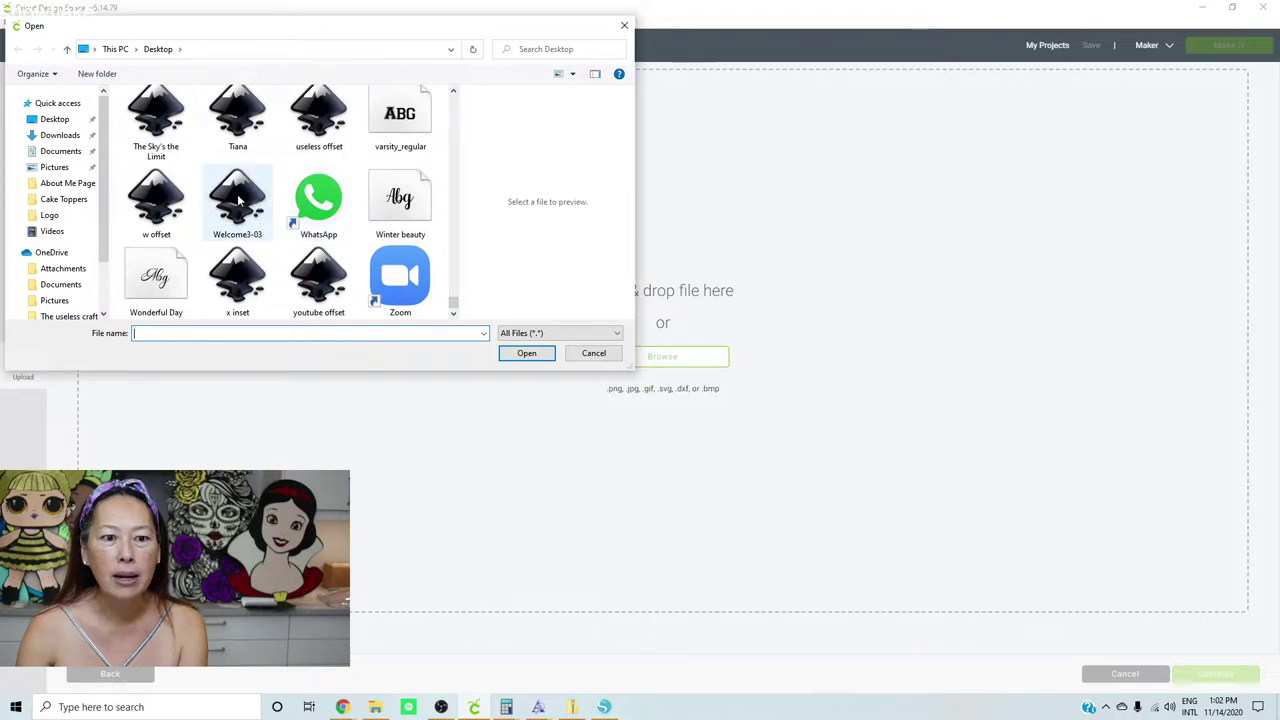
Upload the Welcome3-03 file from the desktop, insert it on the canvas and move it up to the canvas's upper edge
double_click(238, 201)
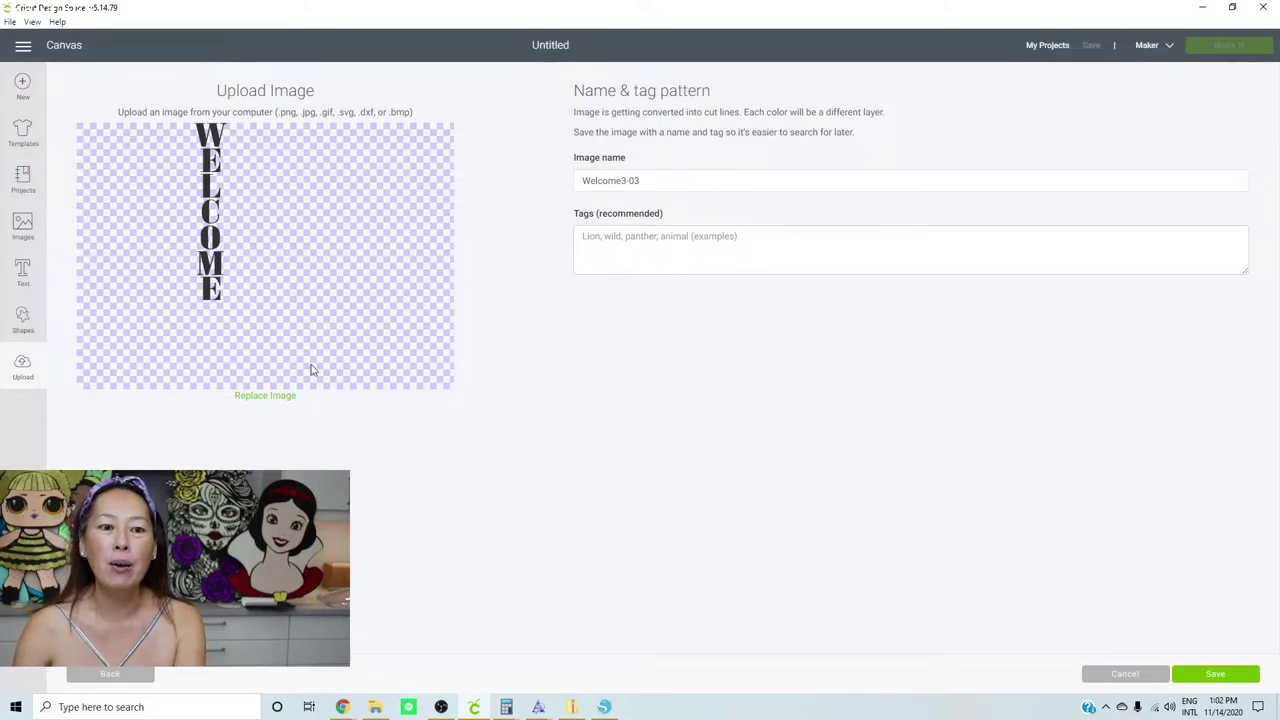
left_click(1213, 675)
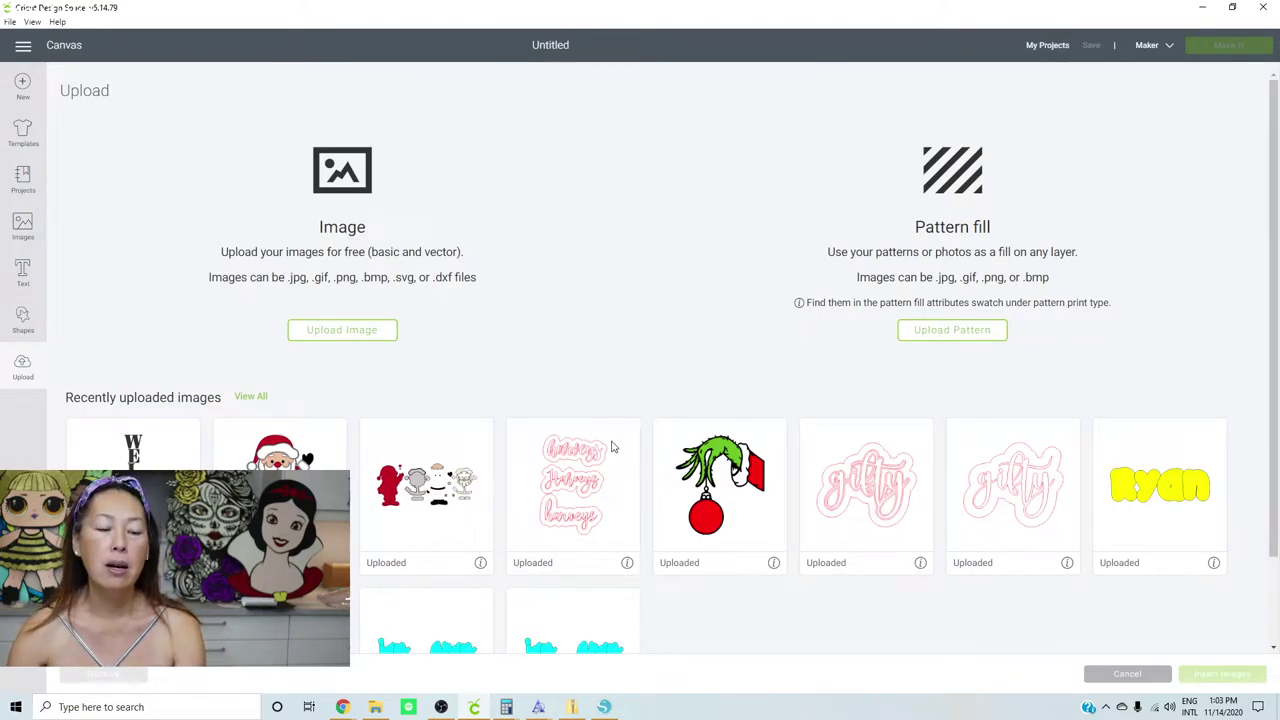
left_click(133, 443)
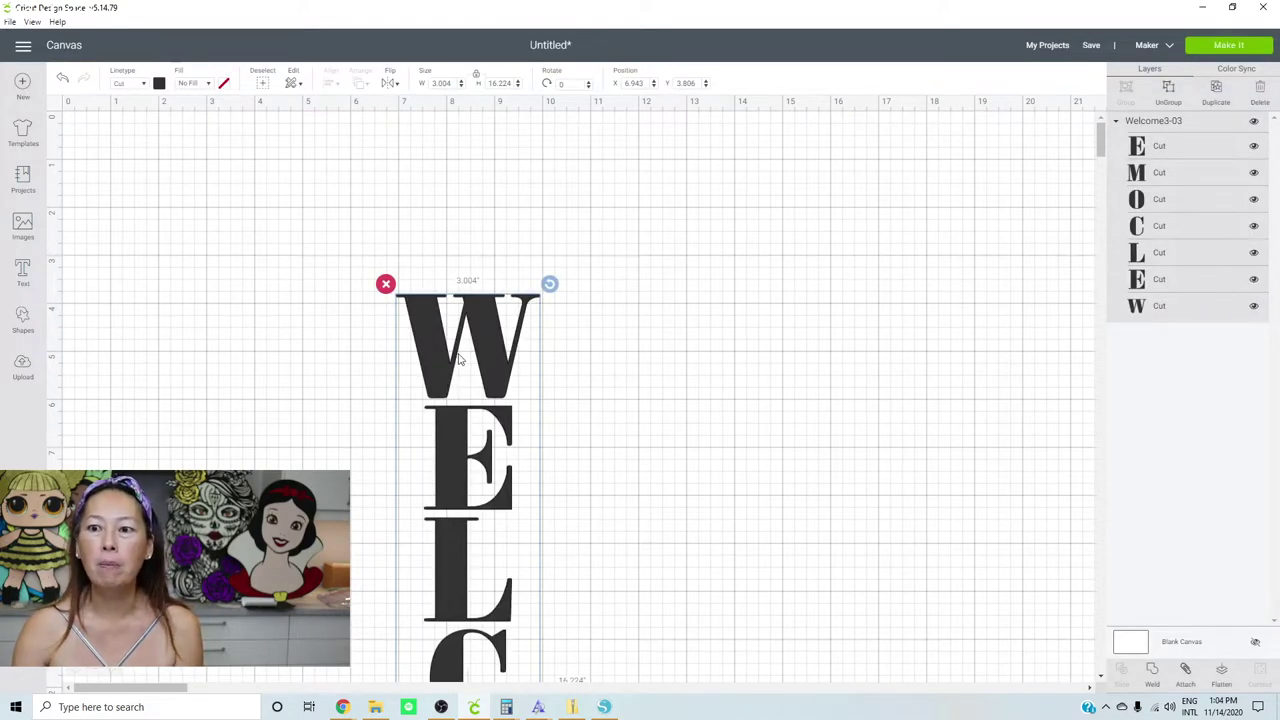
left_click_drag(499, 366, 496, 210)
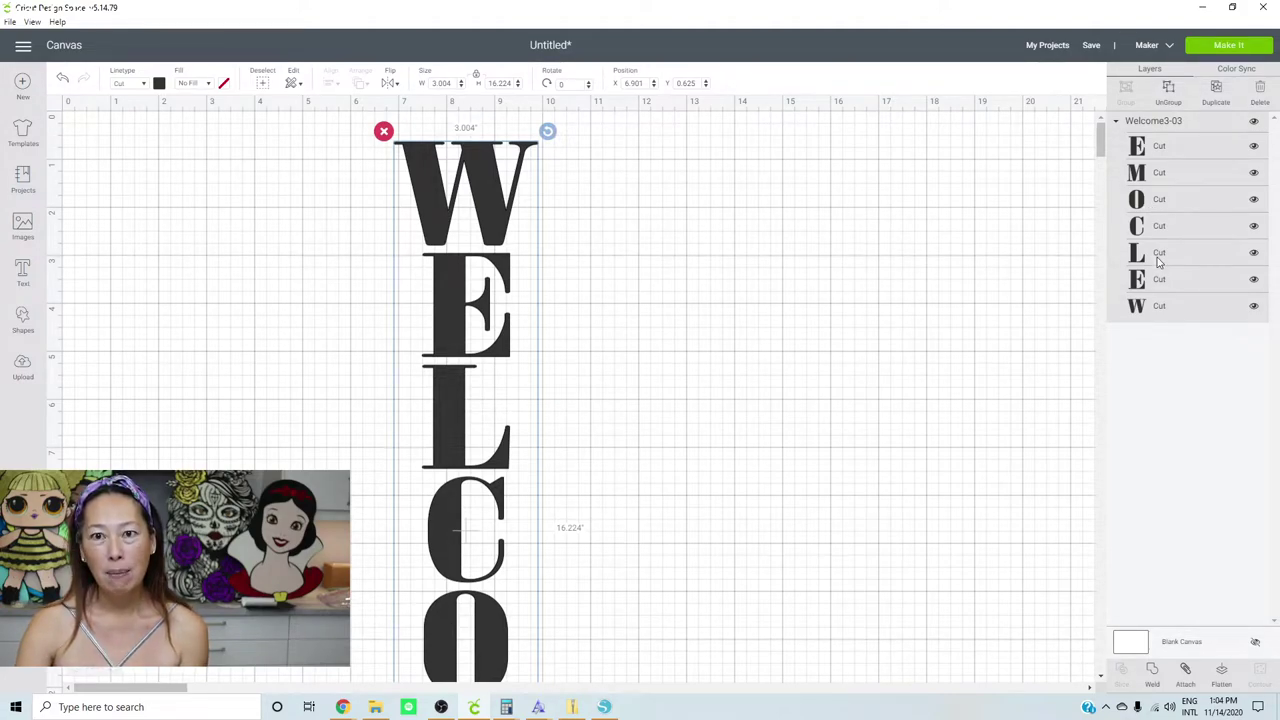
Ungroup the WELCOME design and set the overall width of all its letters together to 10 inches
left_click(1169, 99)
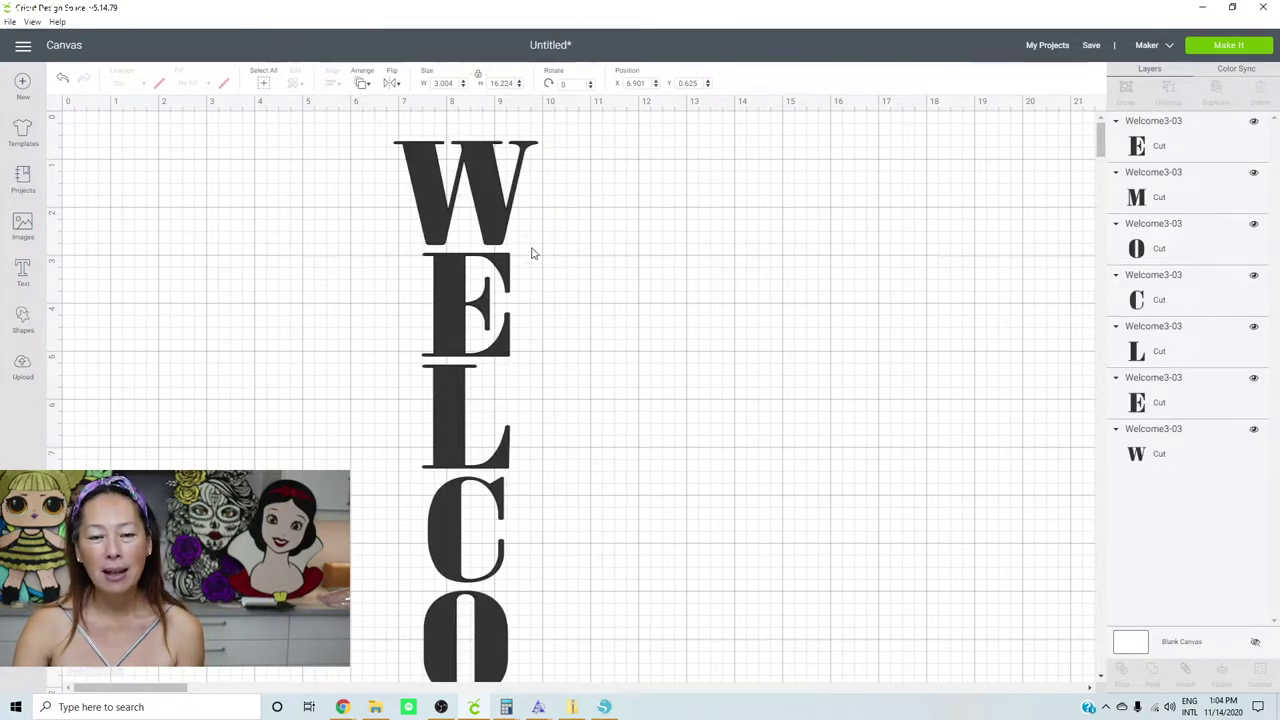
left_click(262, 82)
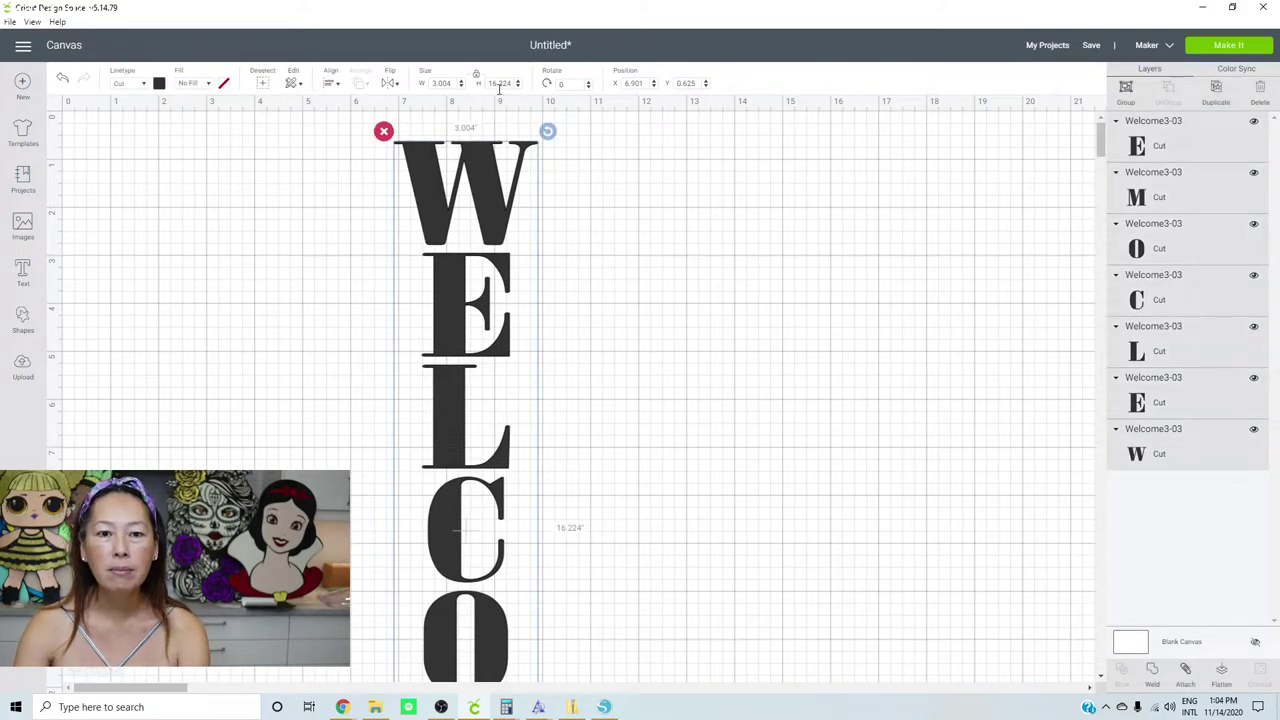
left_click(442, 83)
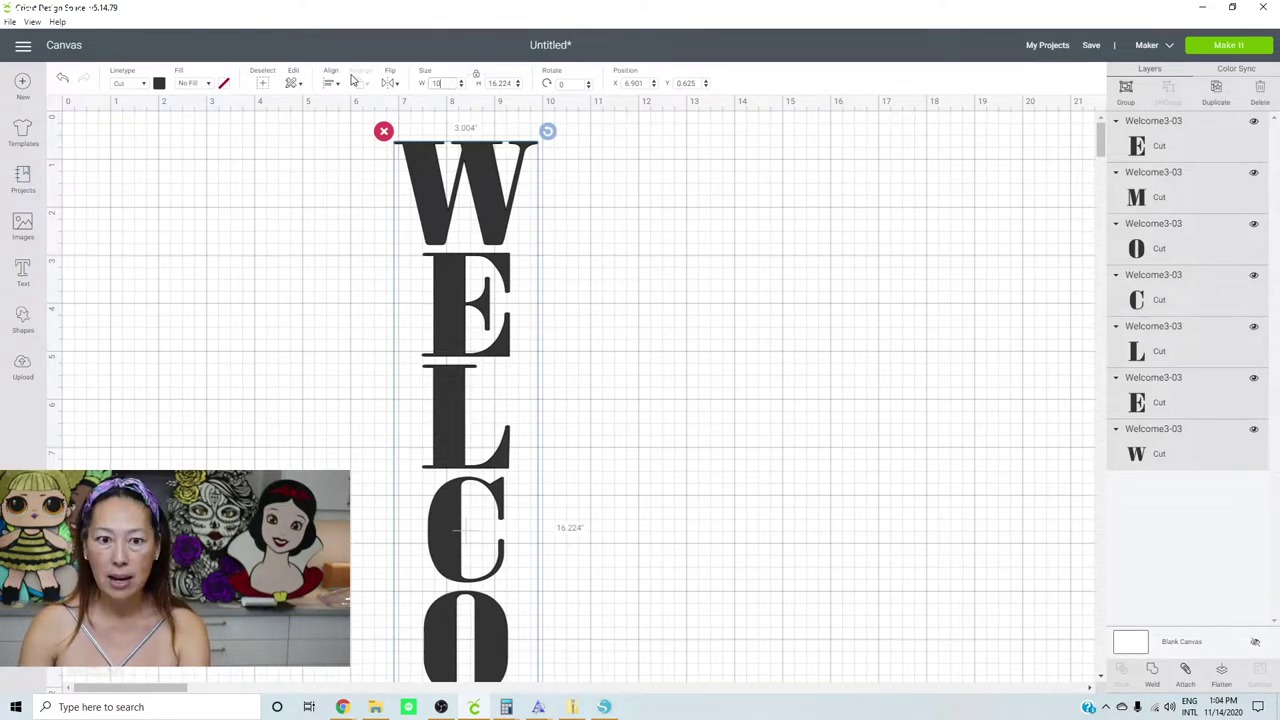
key("Tab")
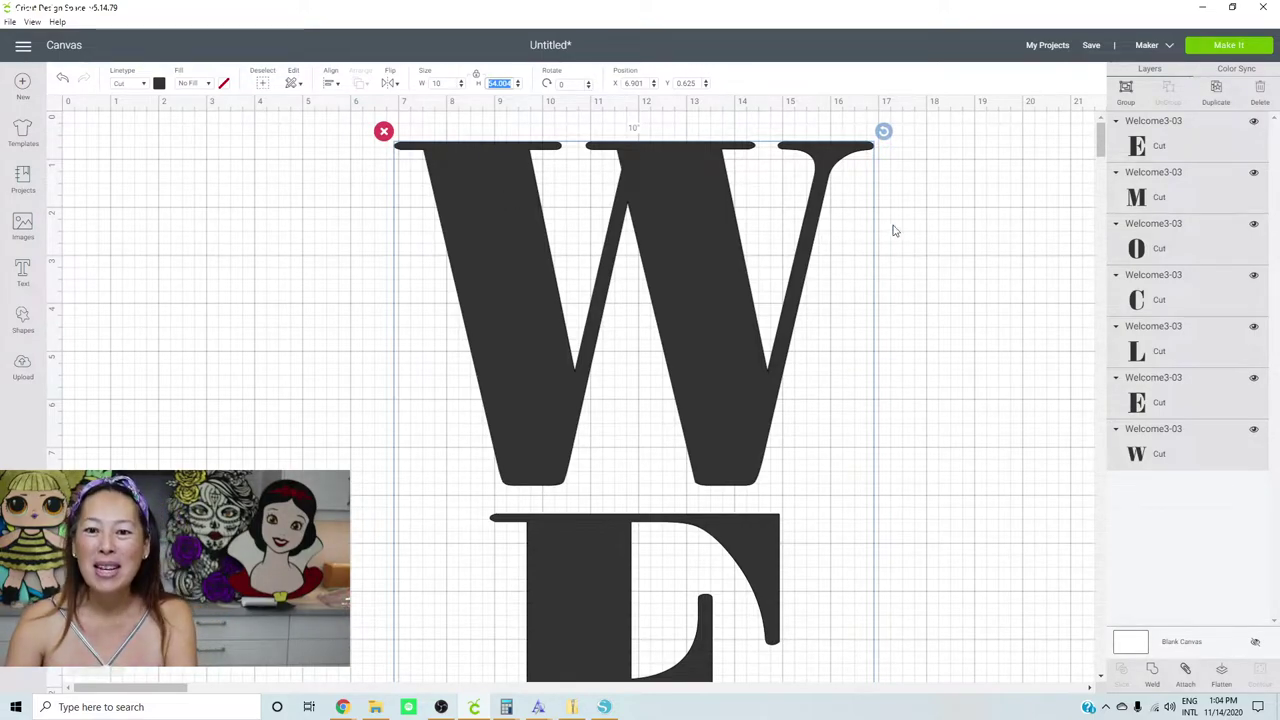
left_click(937, 242)
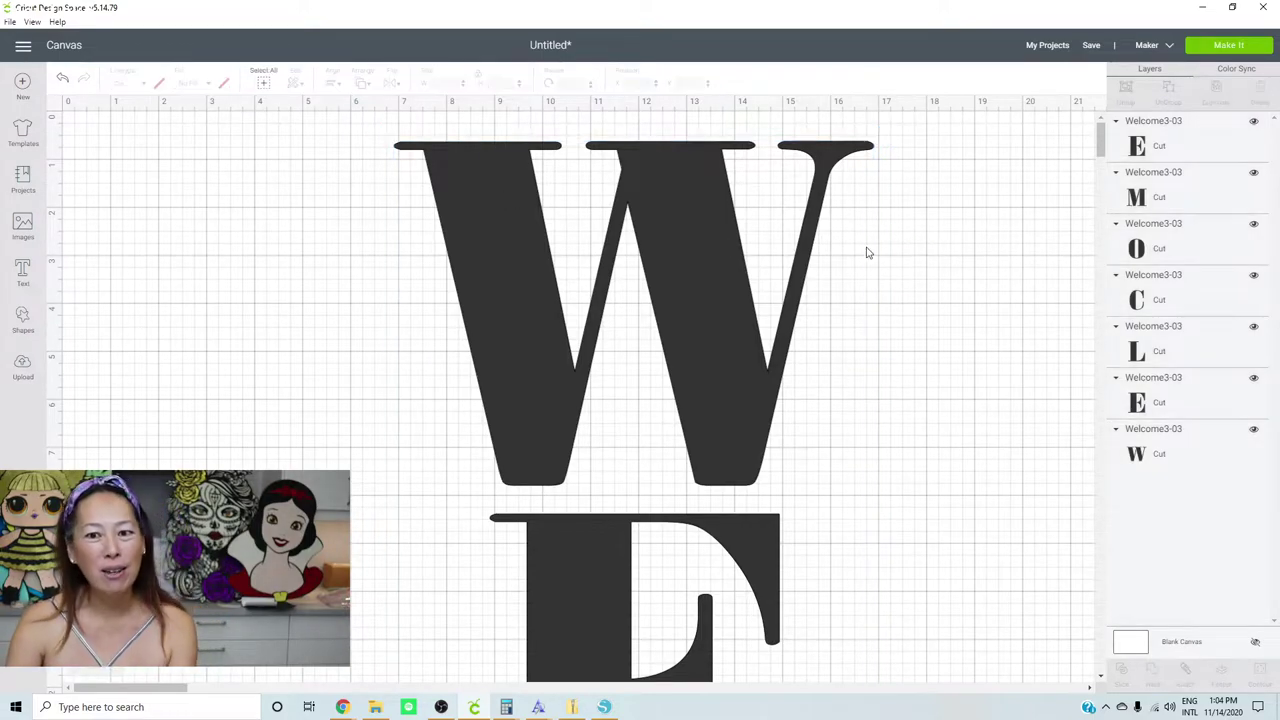
Check the size of the enlarged W and look over the whole column of WELCOME letters
left_click(631, 188)
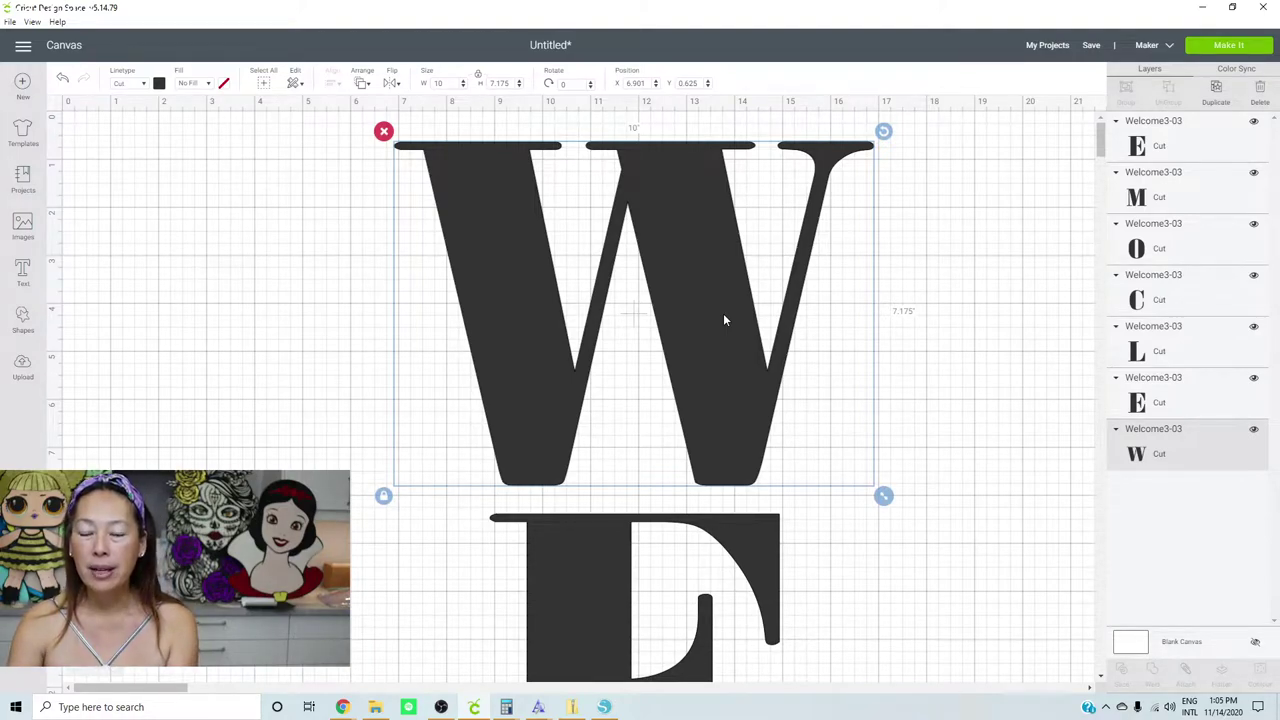
left_click(323, 384)
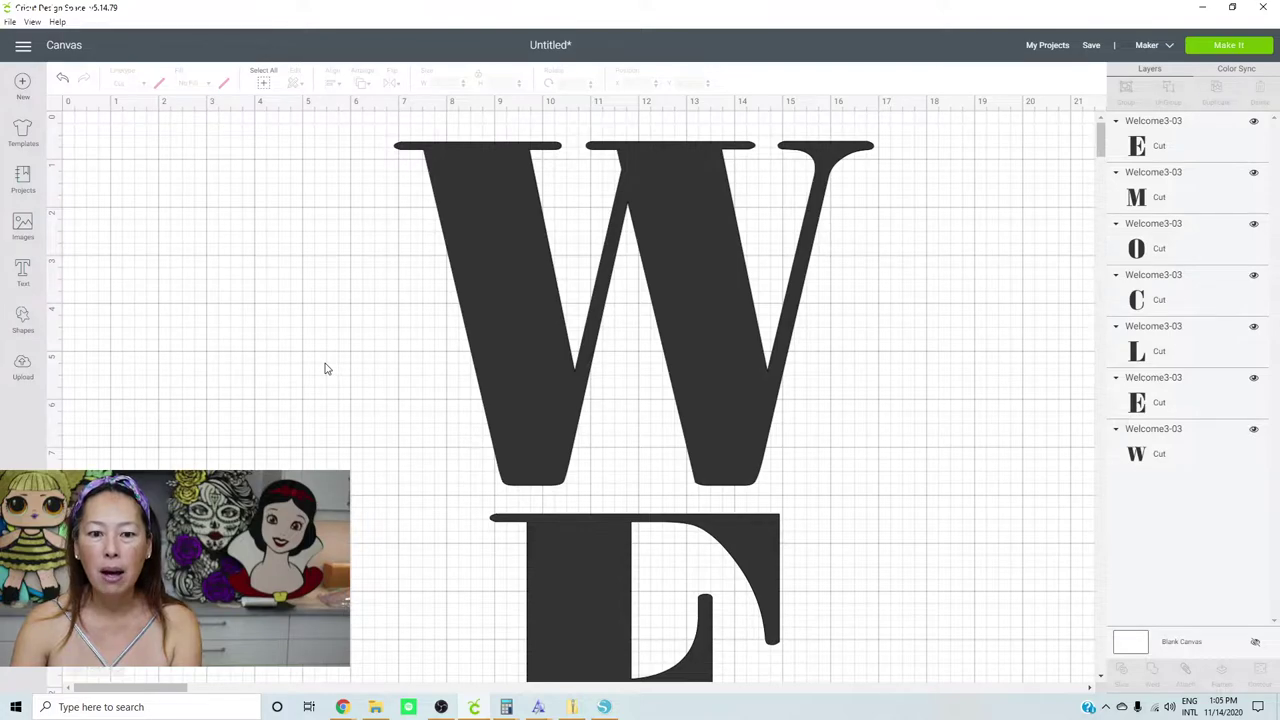
left_click(77, 669)
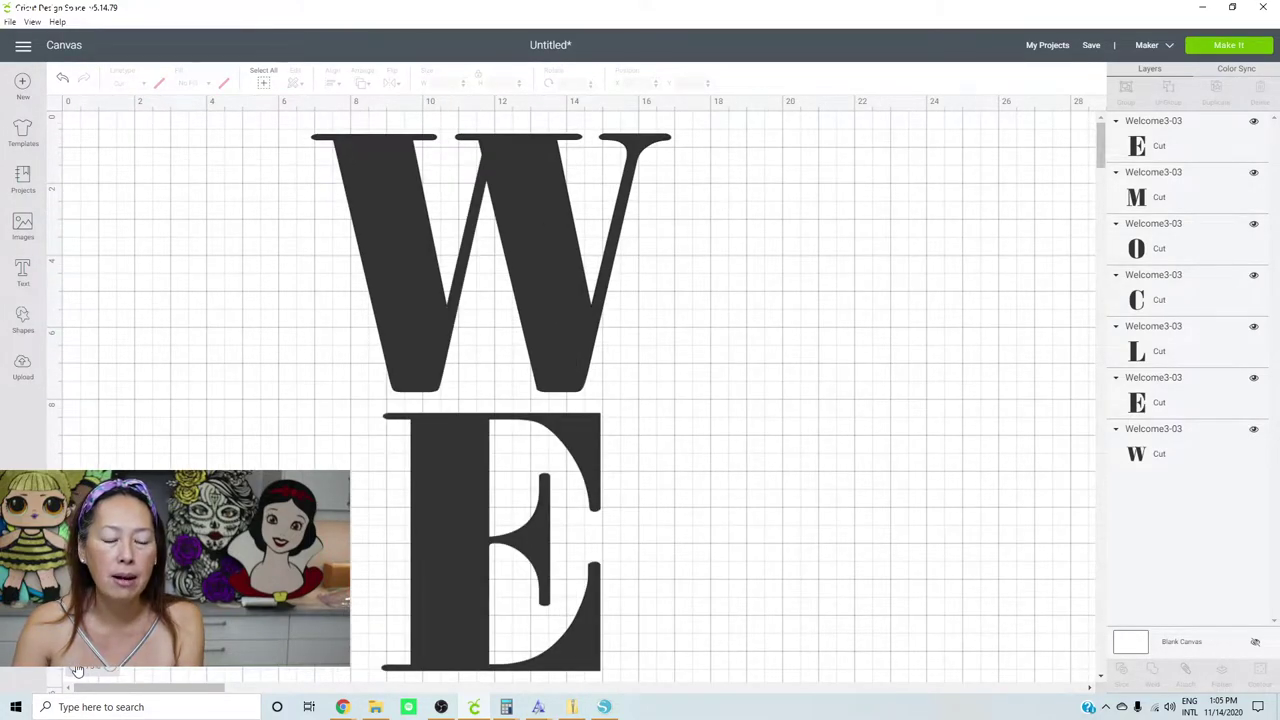
left_click(77, 669)
left_click(77, 669)
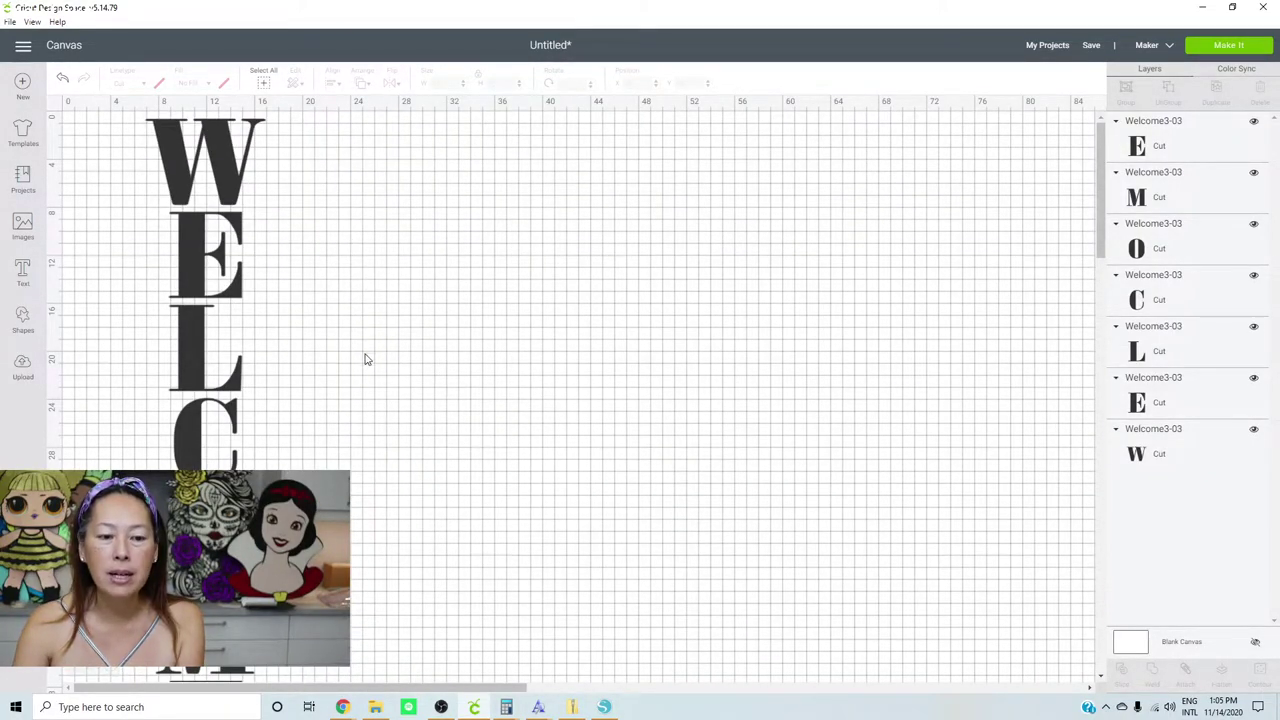
scroll(365, 358, "down", 5)
scroll(374, 443, "up", 3)
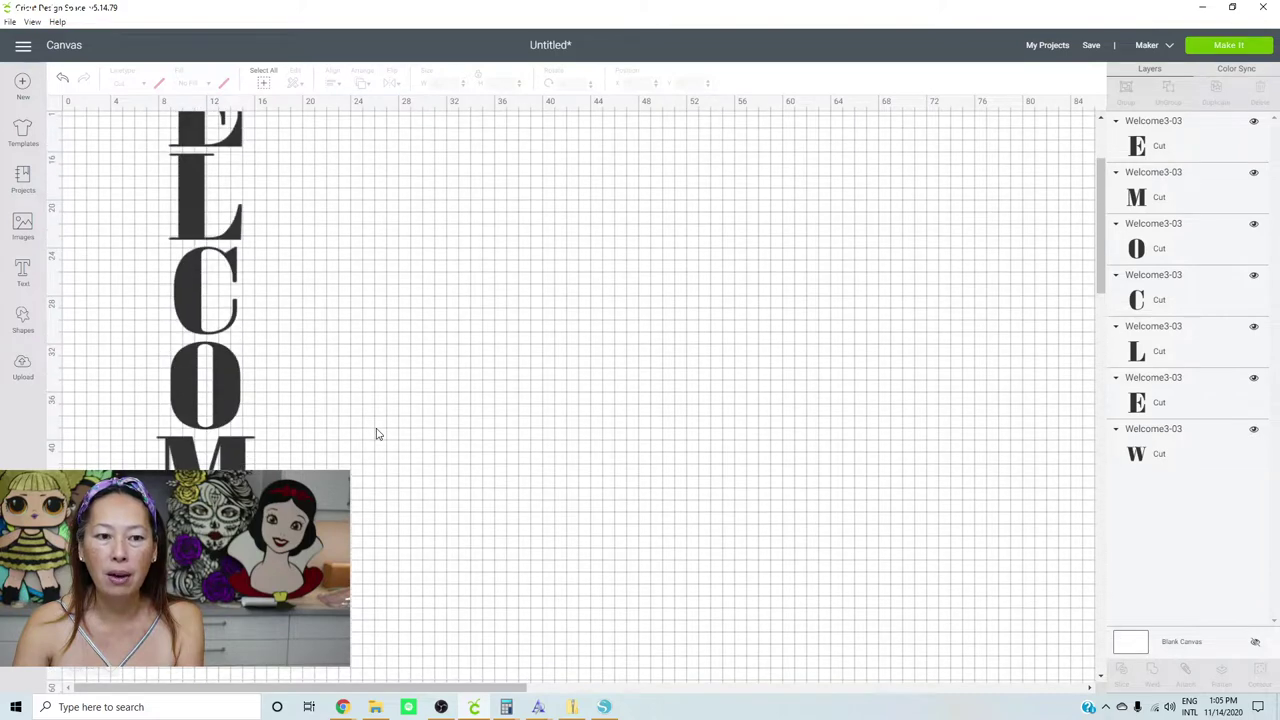
scroll(377, 433, "up", 3)
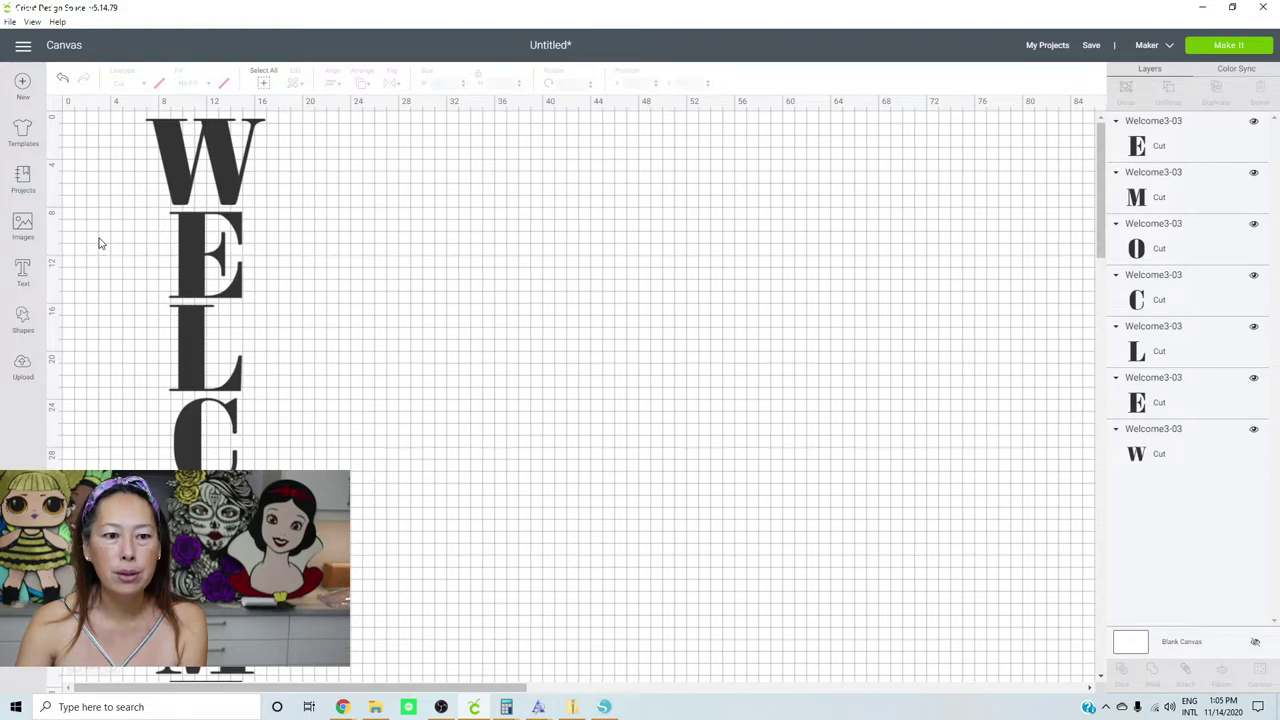
Add a star shape, shrink it to about 1.6 by 1.5 inches and place it left of the gap between W and E
left_click(22, 320)
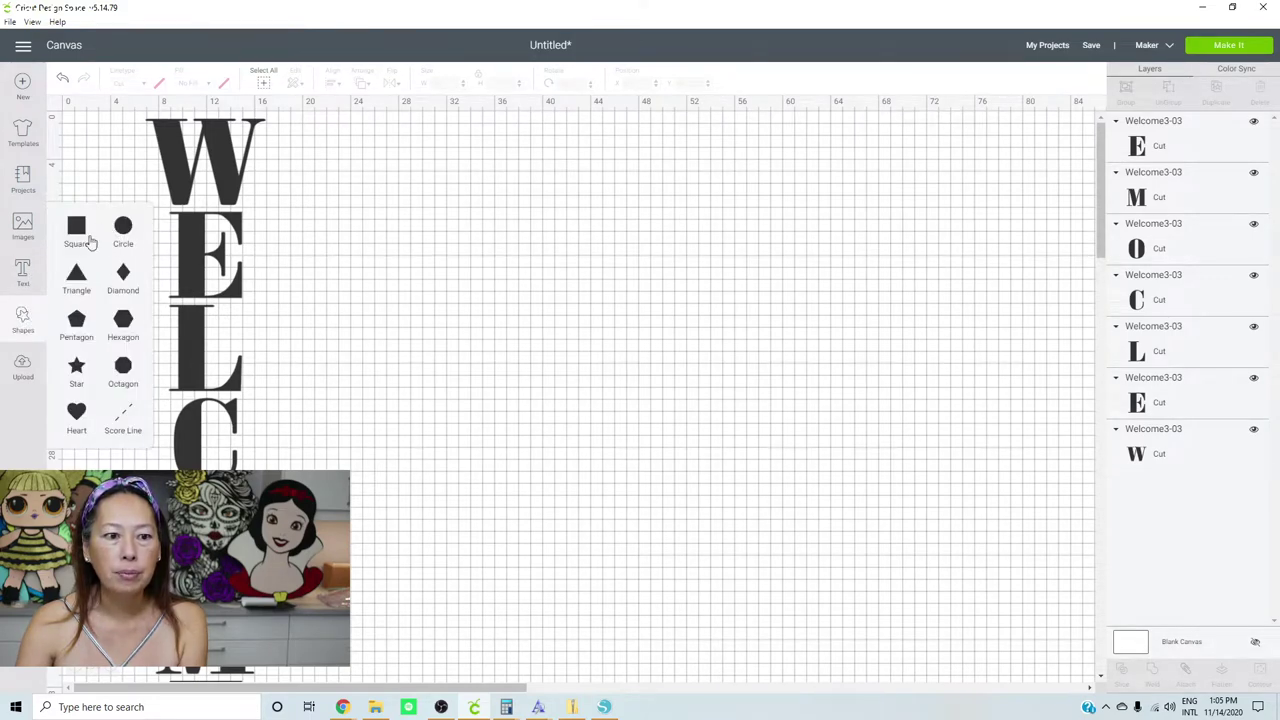
left_click(77, 367)
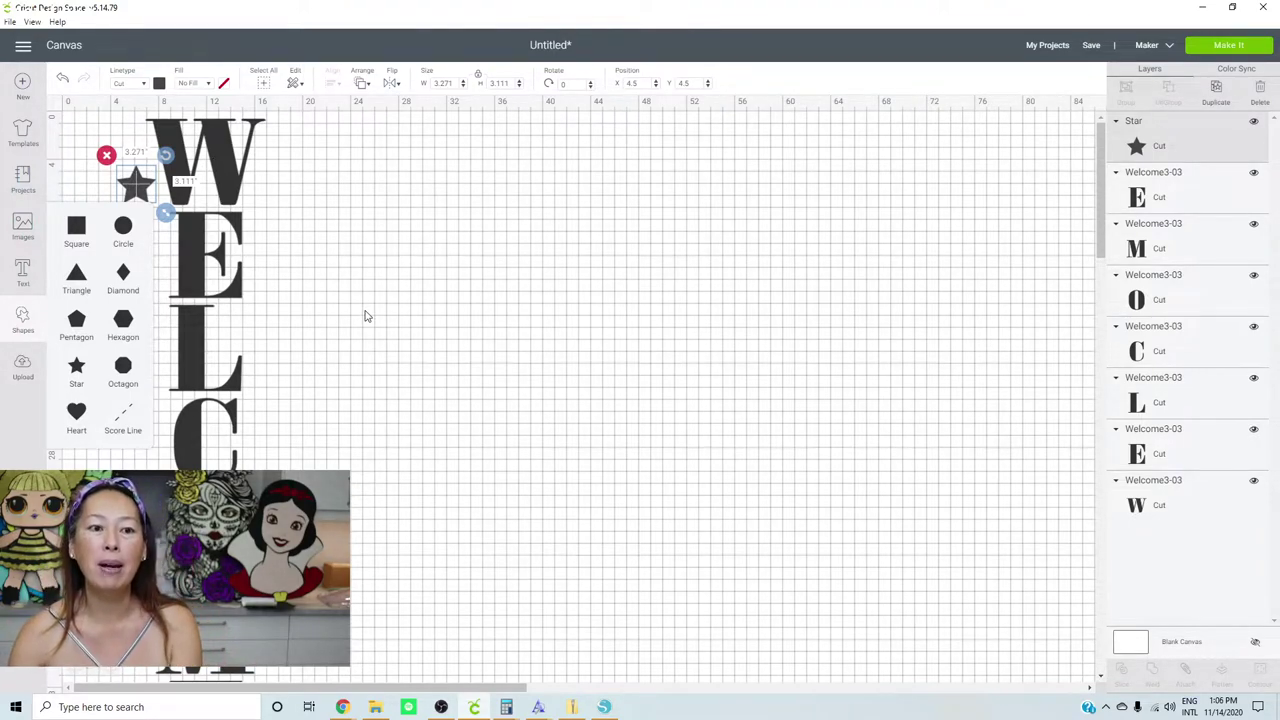
left_click(310, 257)
left_click(221, 143)
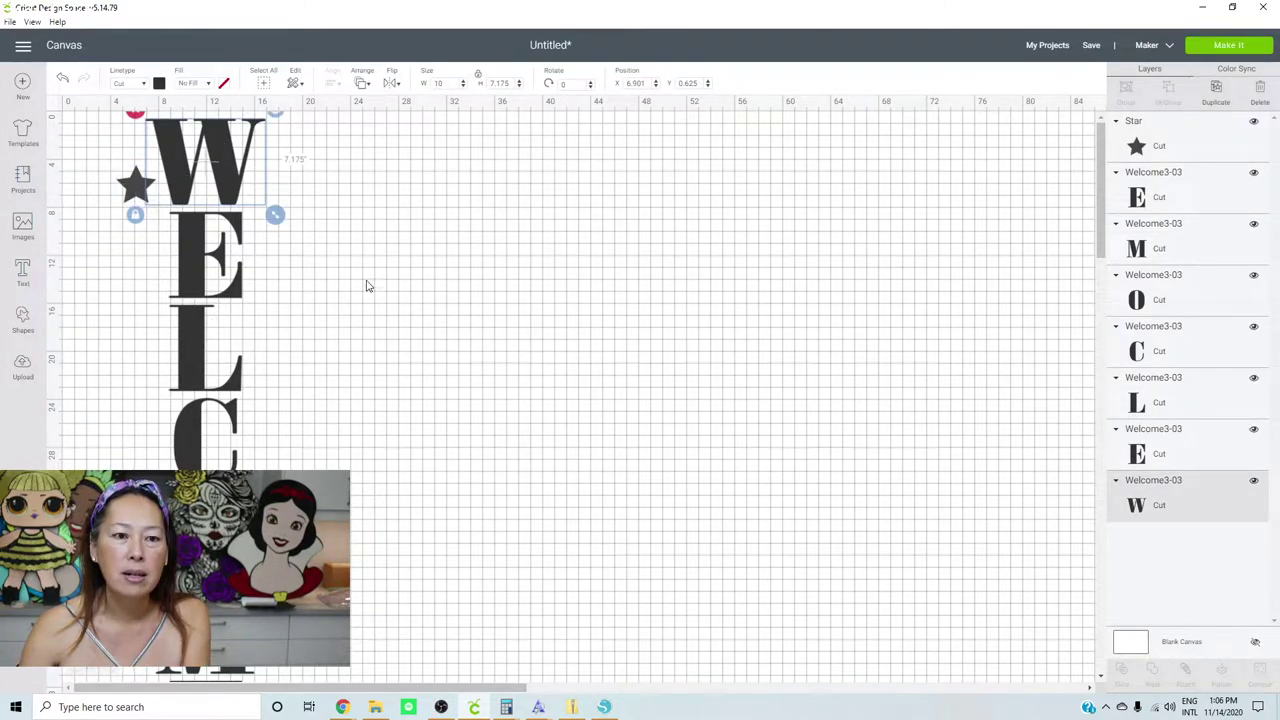
left_click(124, 190)
left_click(128, 185)
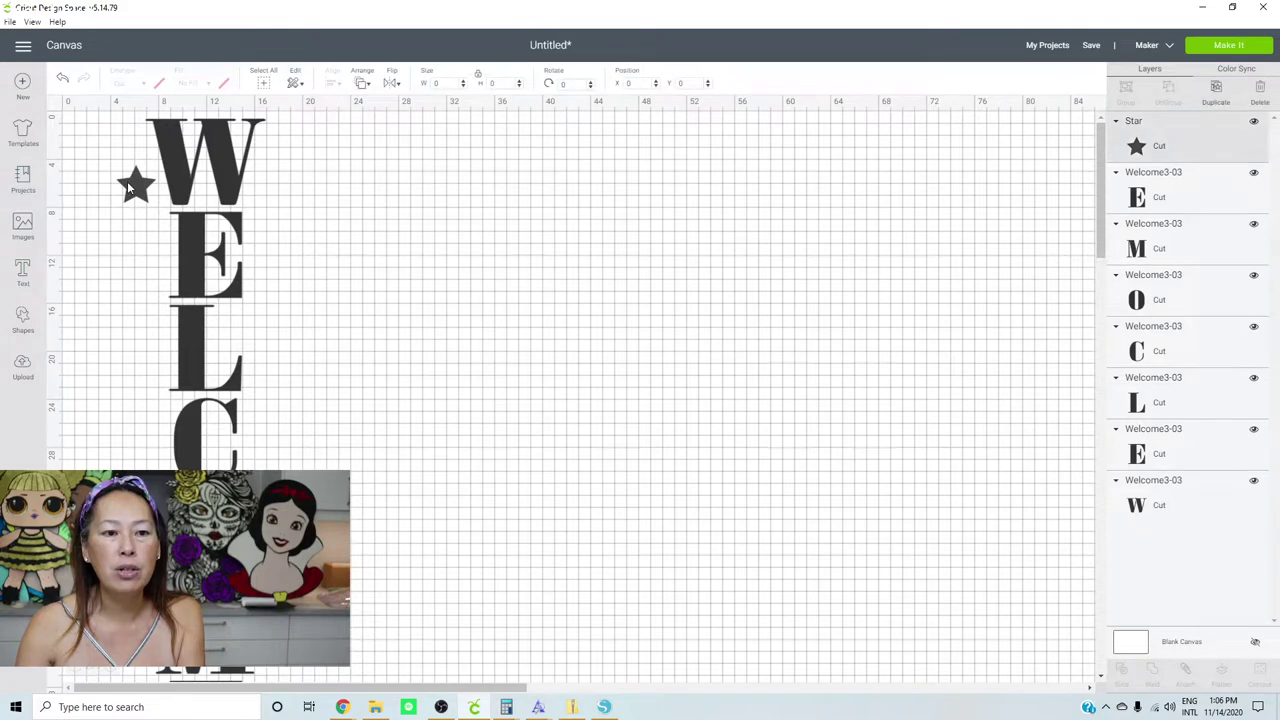
mouse_move(163, 213)
left_mouse_down()
mouse_move(127, 181)
mouse_move(157, 207)
left_mouse_up()
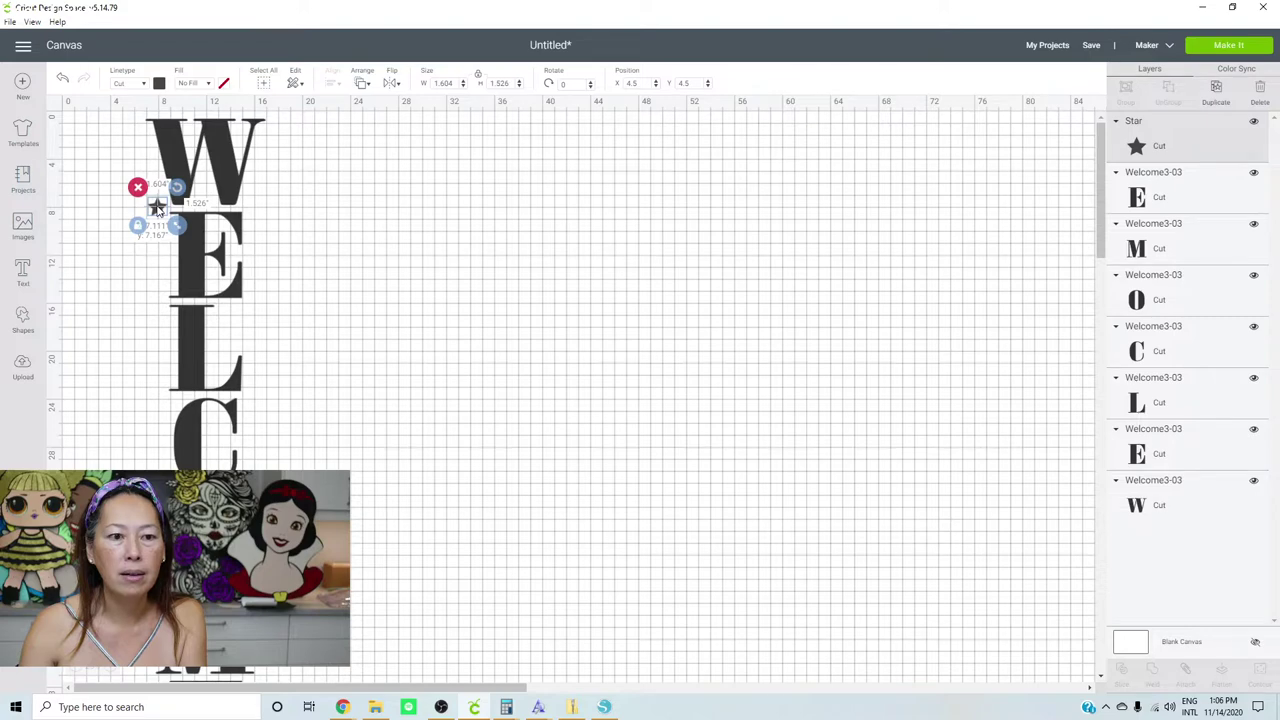
left_click(371, 211)
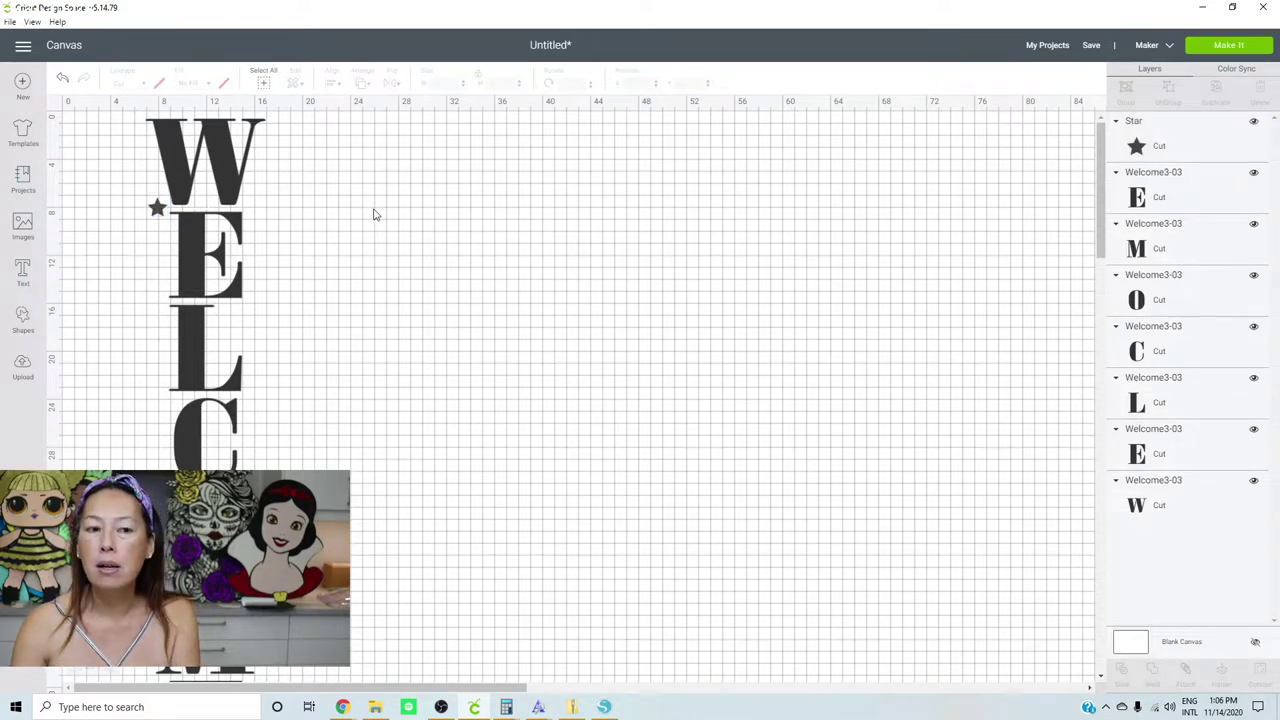
Duplicate the star twice, placing the copies left of the E–L gap and the L–C gap
left_click(156, 208)
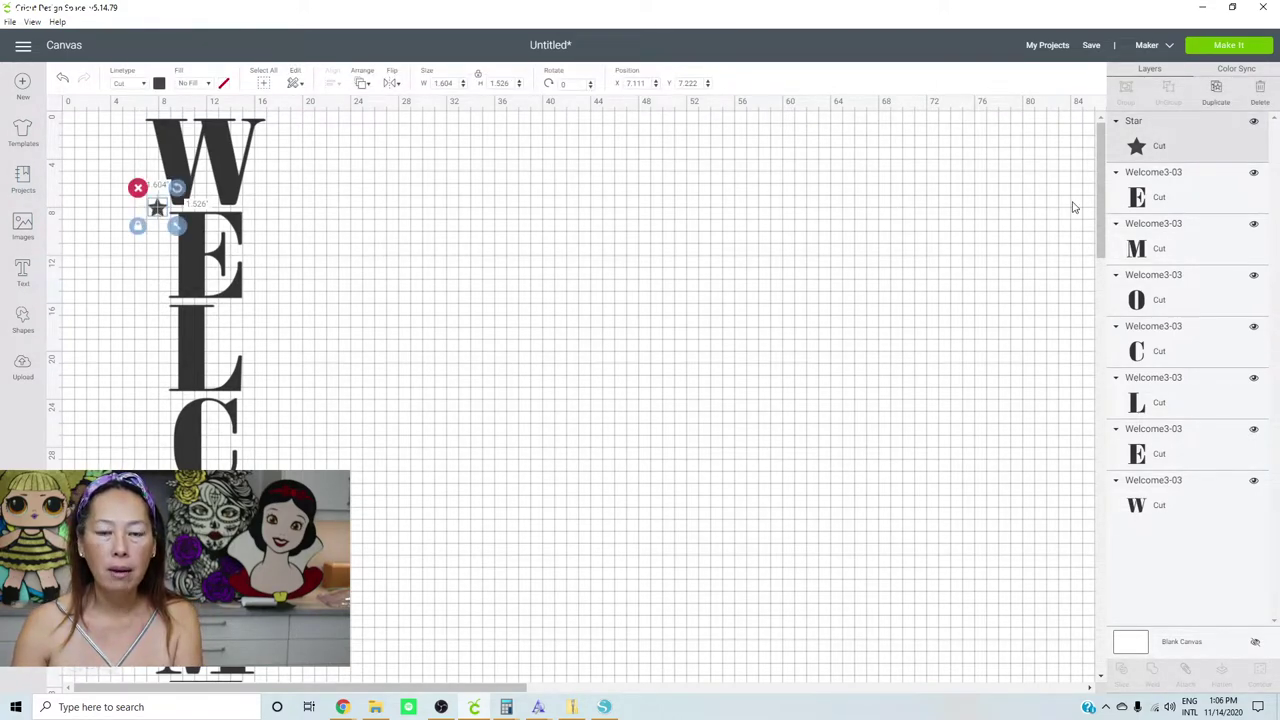
left_click(1216, 90)
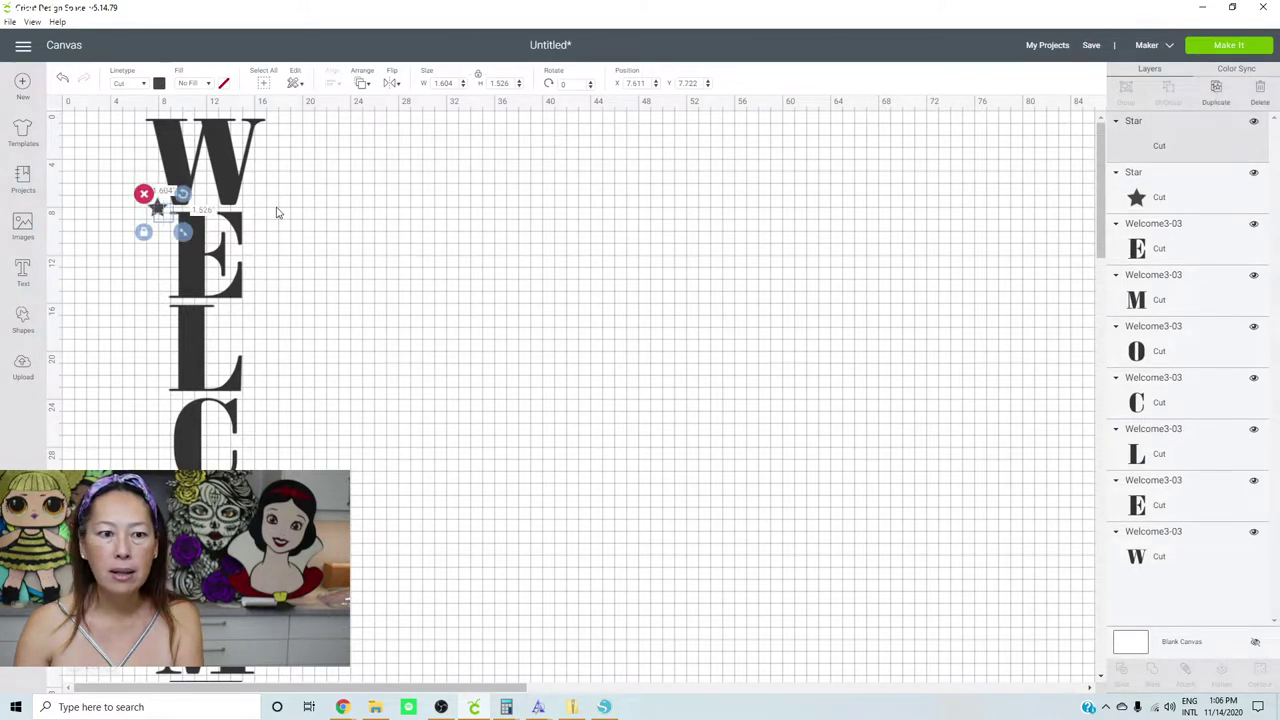
left_click_drag(160, 218, 155, 316)
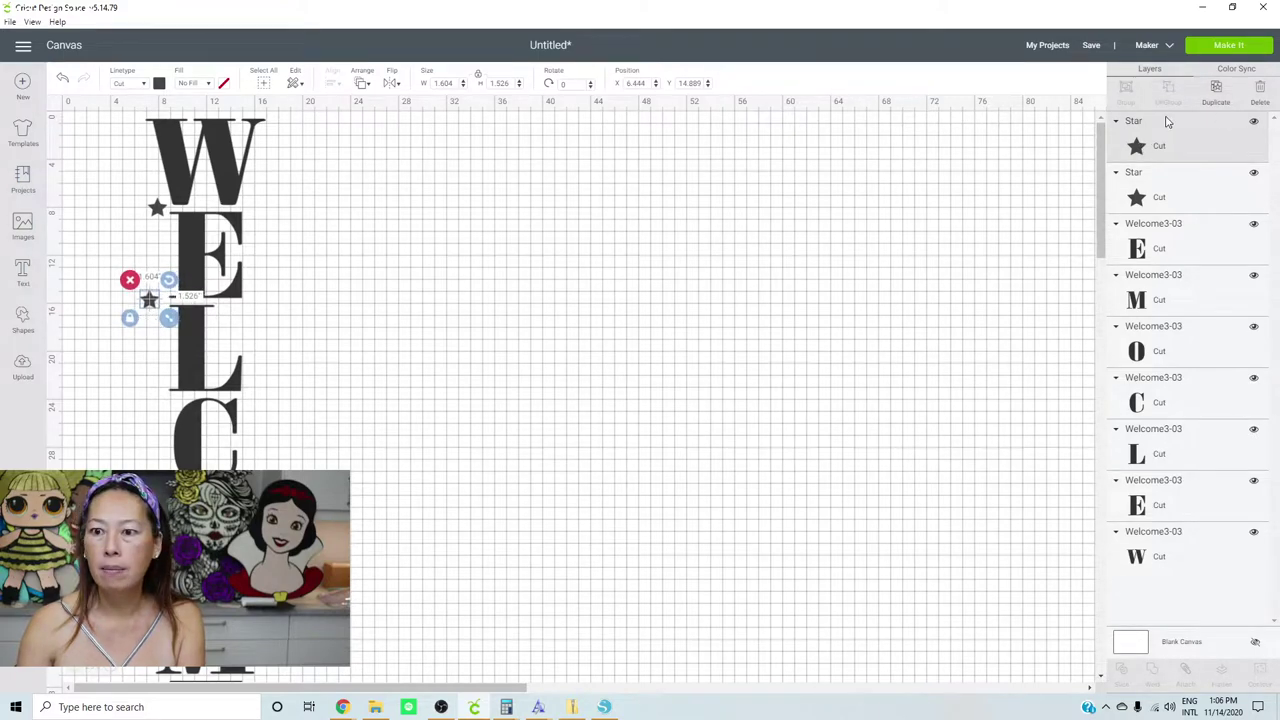
left_click(1216, 88)
left_click_drag(149, 300, 151, 394)
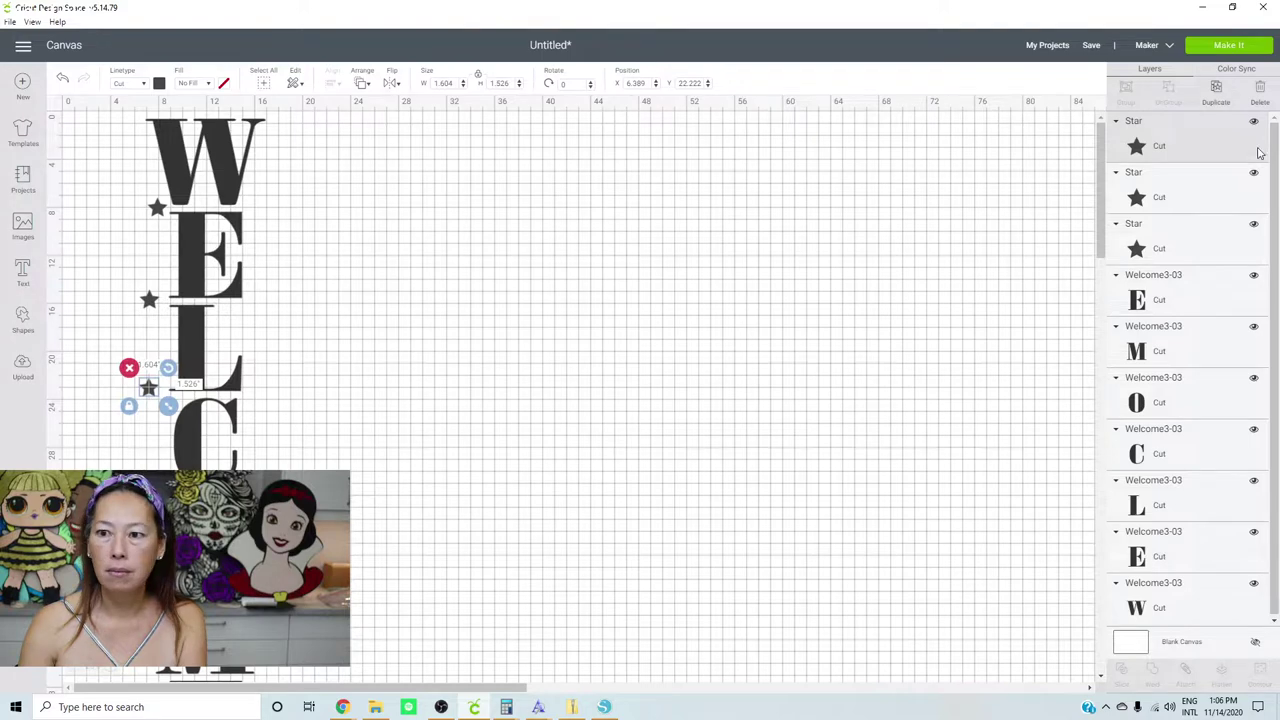
Make two more star duplicates and place them left of the C–O gap and the O–M gap
left_click(1222, 90)
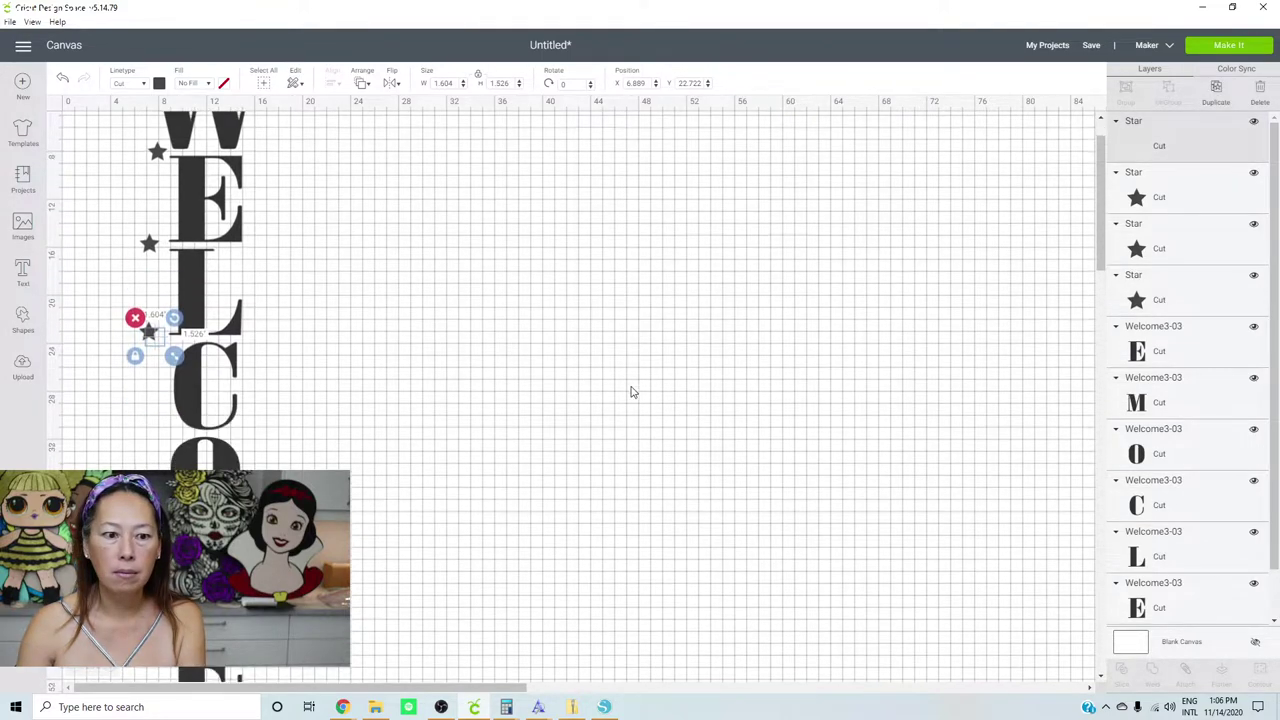
scroll(631, 391, "down", 2)
left_click_drag(152, 213, 155, 316)
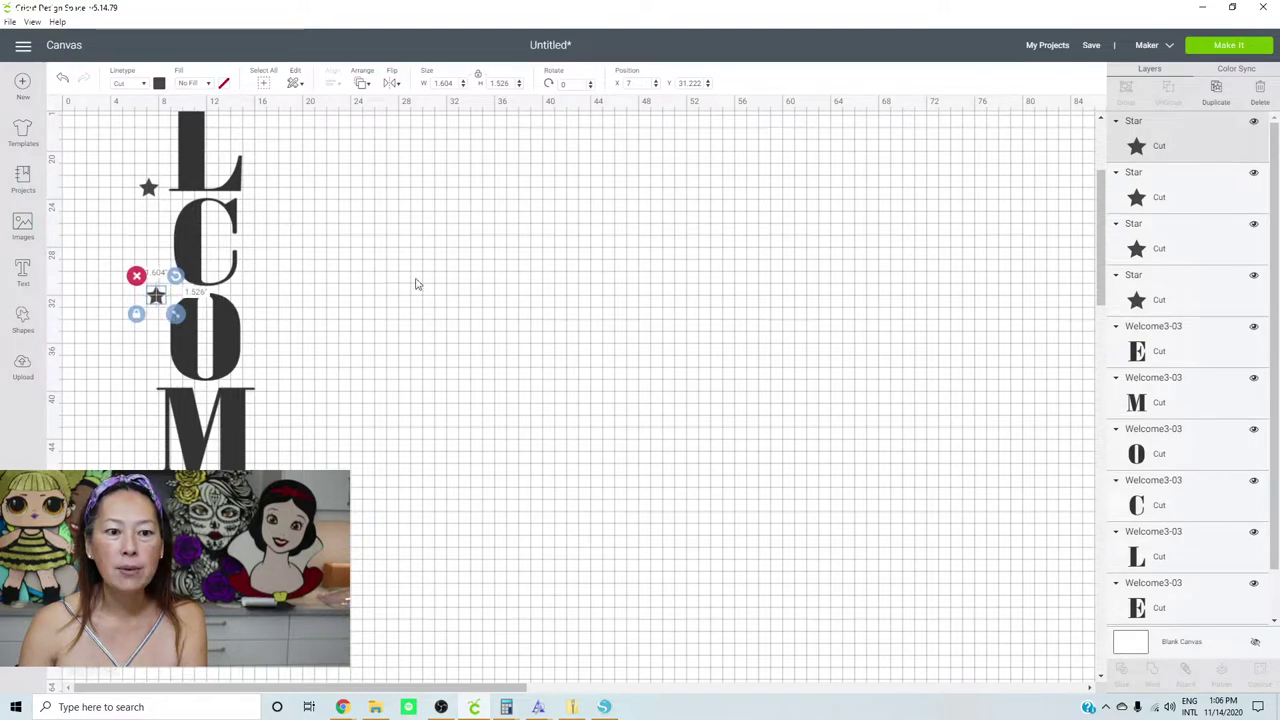
left_click(1218, 90)
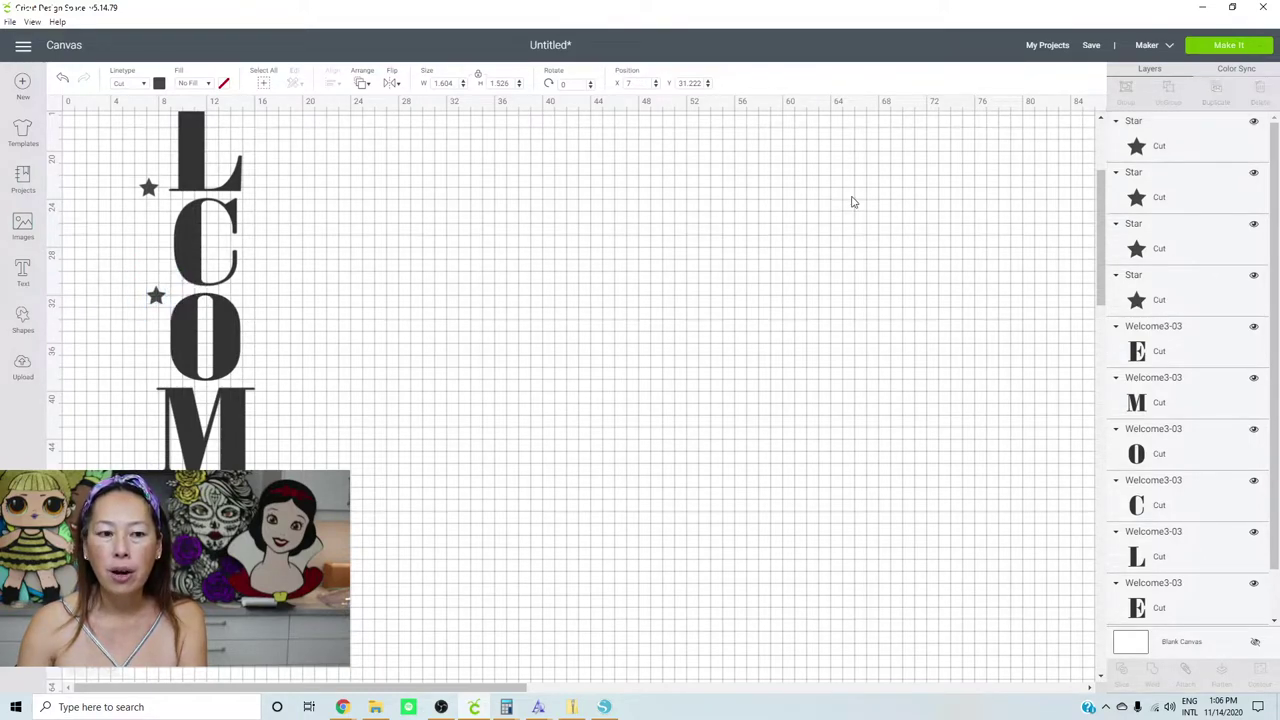
left_click_drag(160, 312, 143, 388)
left_click(240, 432)
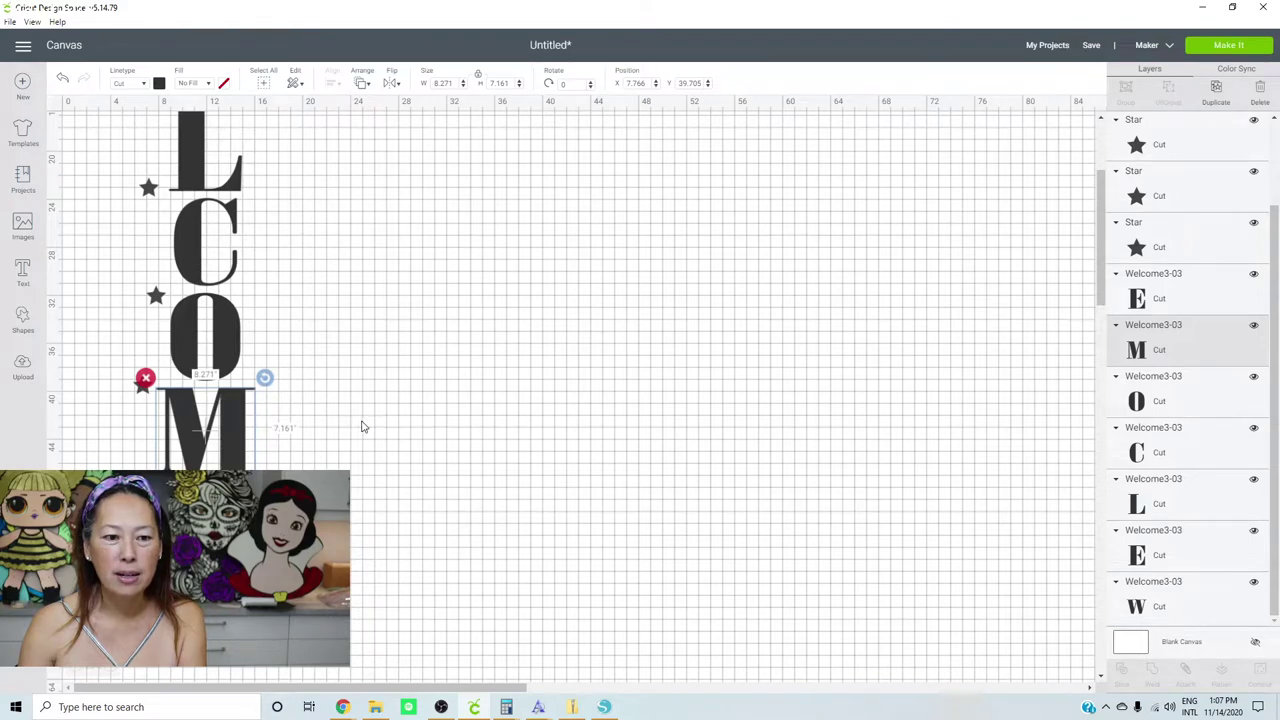
left_click(728, 351)
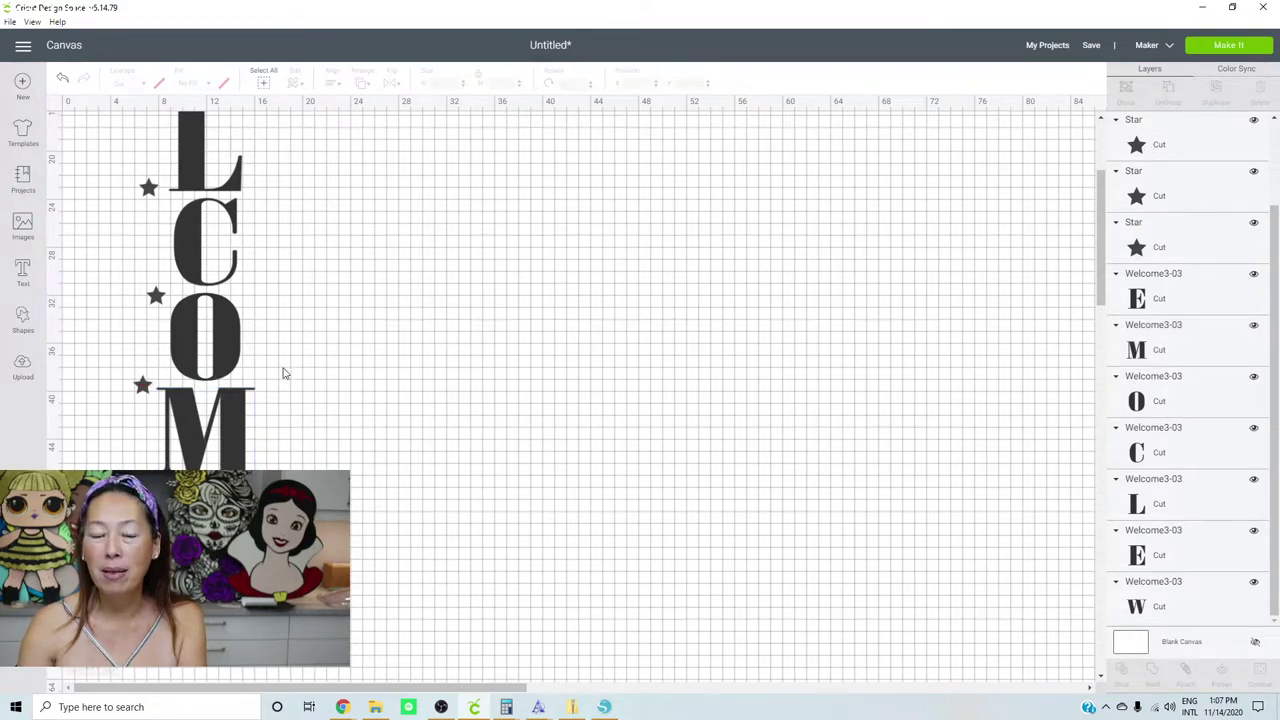
Duplicate the star beside the O–M gap and place the copy left of the M's lower edge
left_click(145, 389)
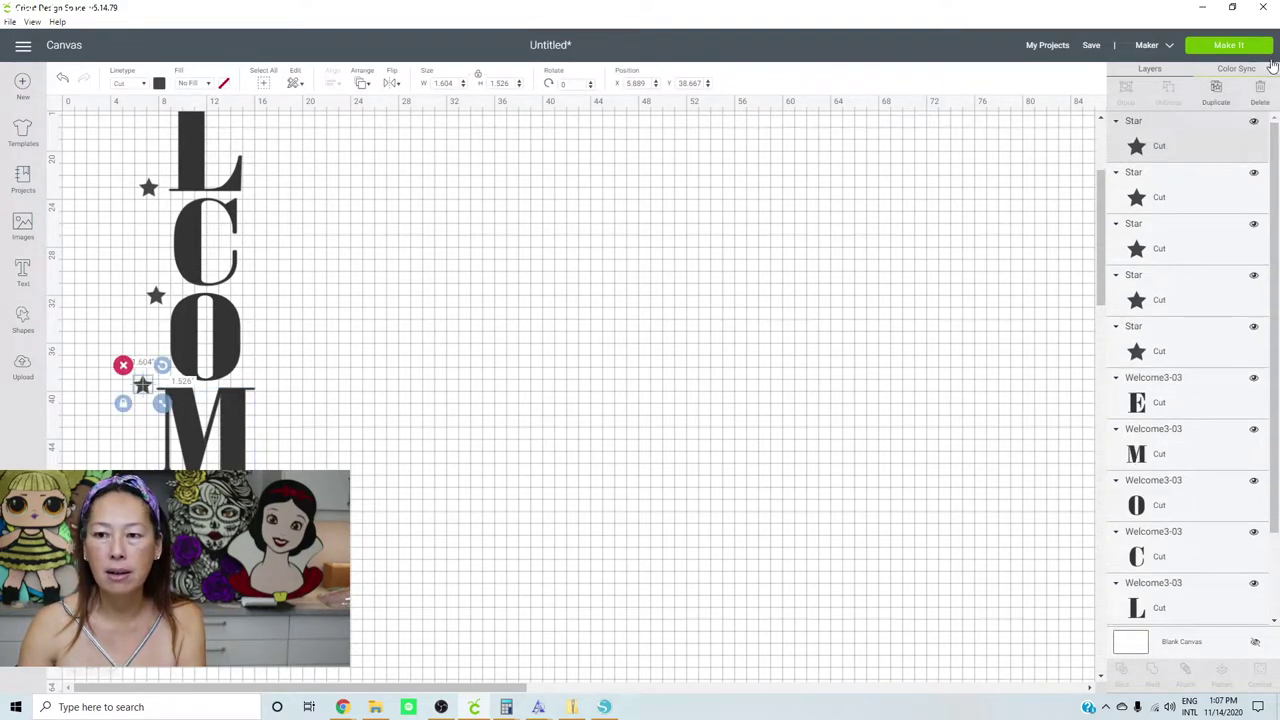
left_click(1218, 92)
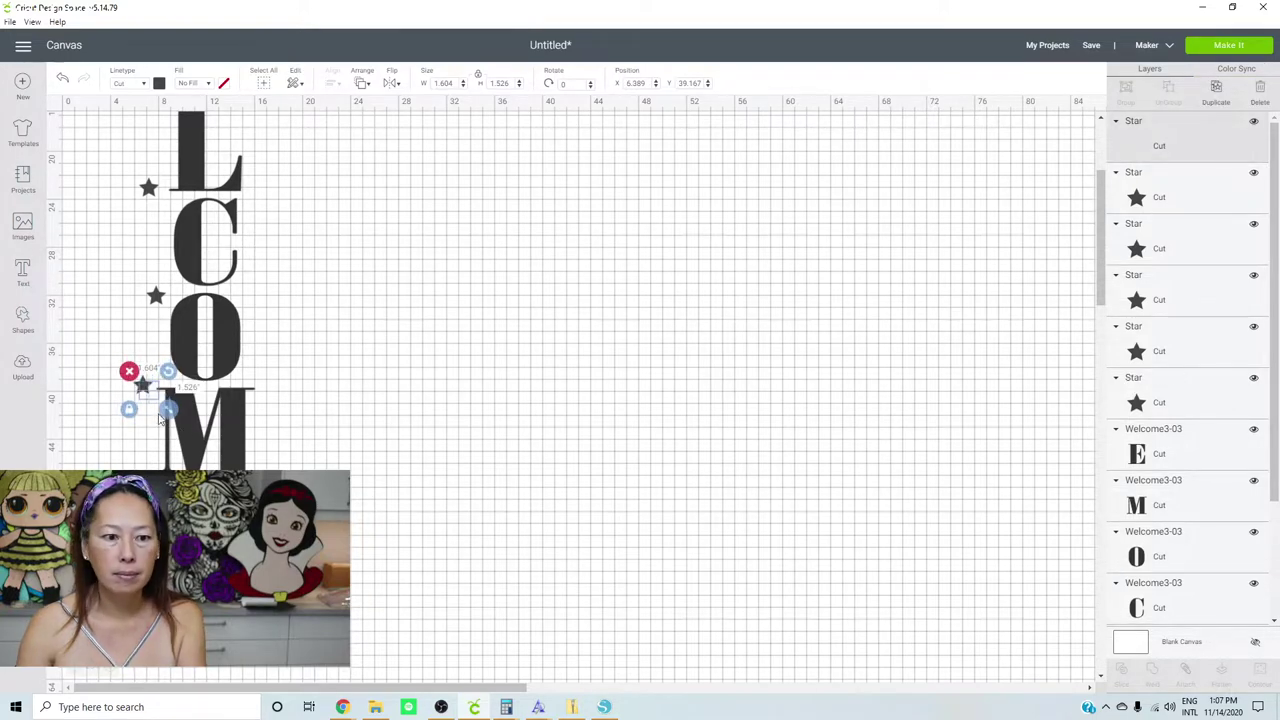
left_click_drag(150, 397, 150, 490)
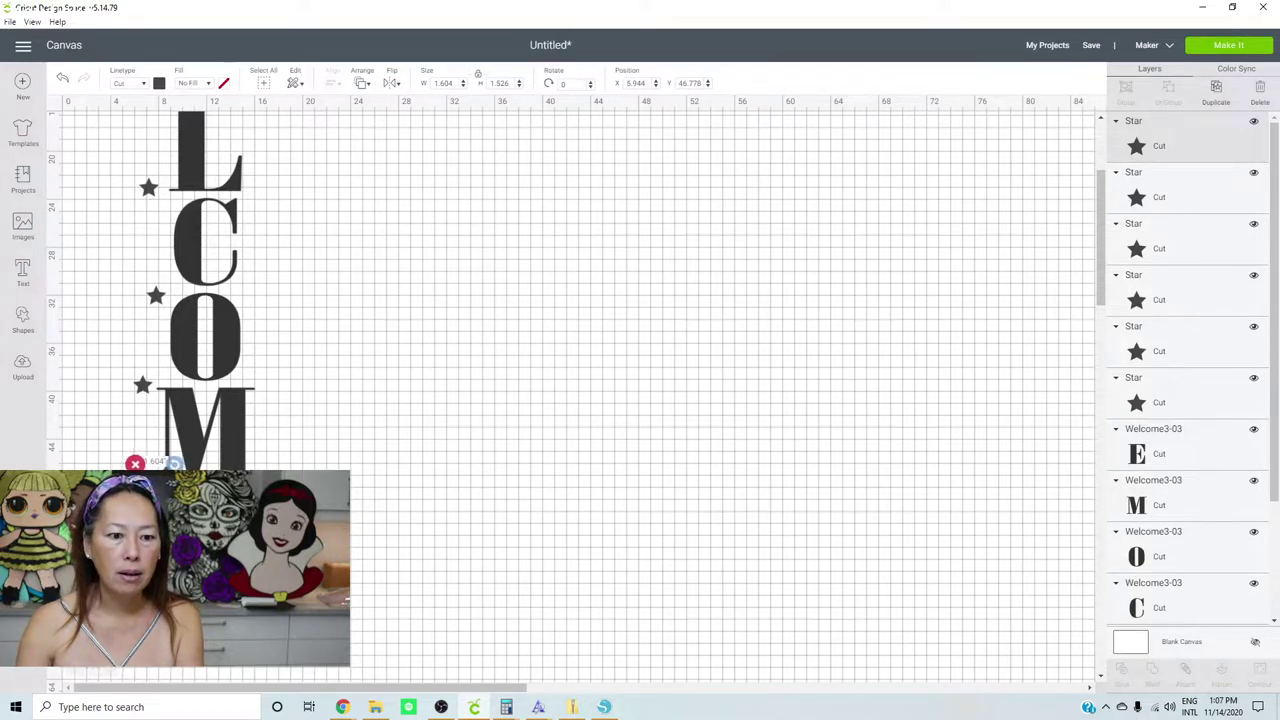
left_click(377, 437)
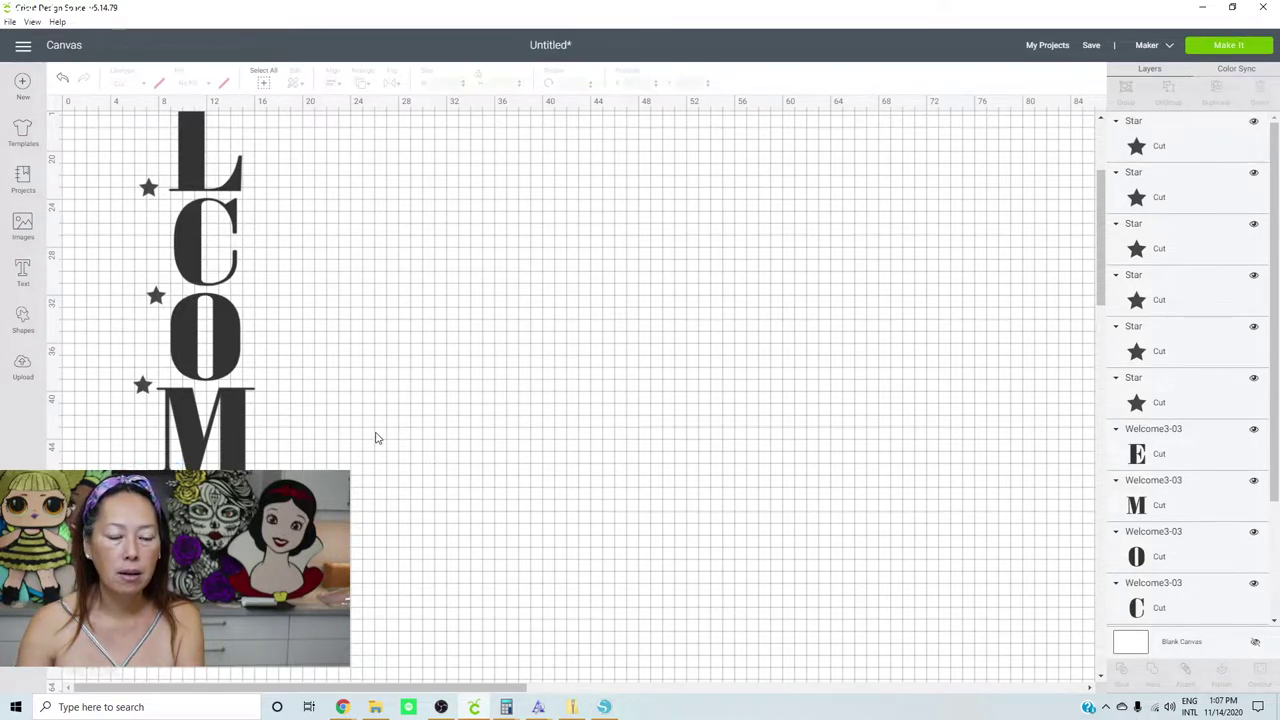
scroll(240, 214, "up", 5)
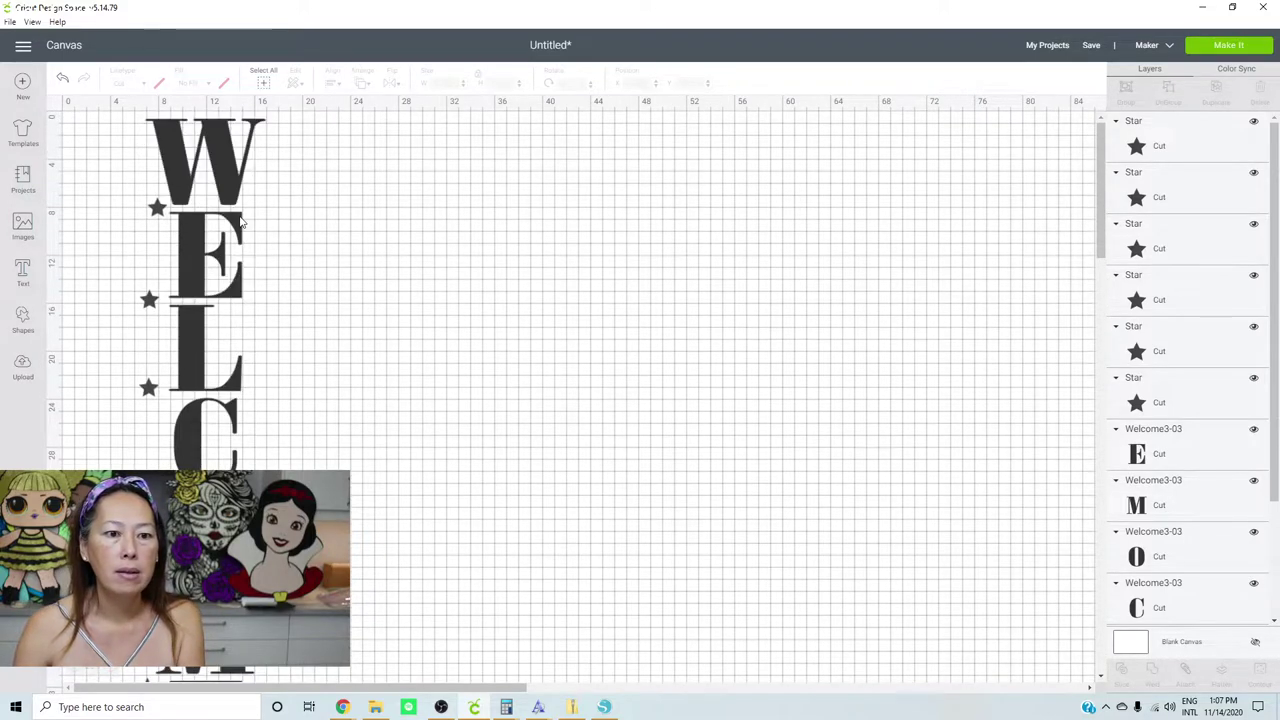
Select all six stars beside the letters and duplicate them together as one set
left_click(157, 208)
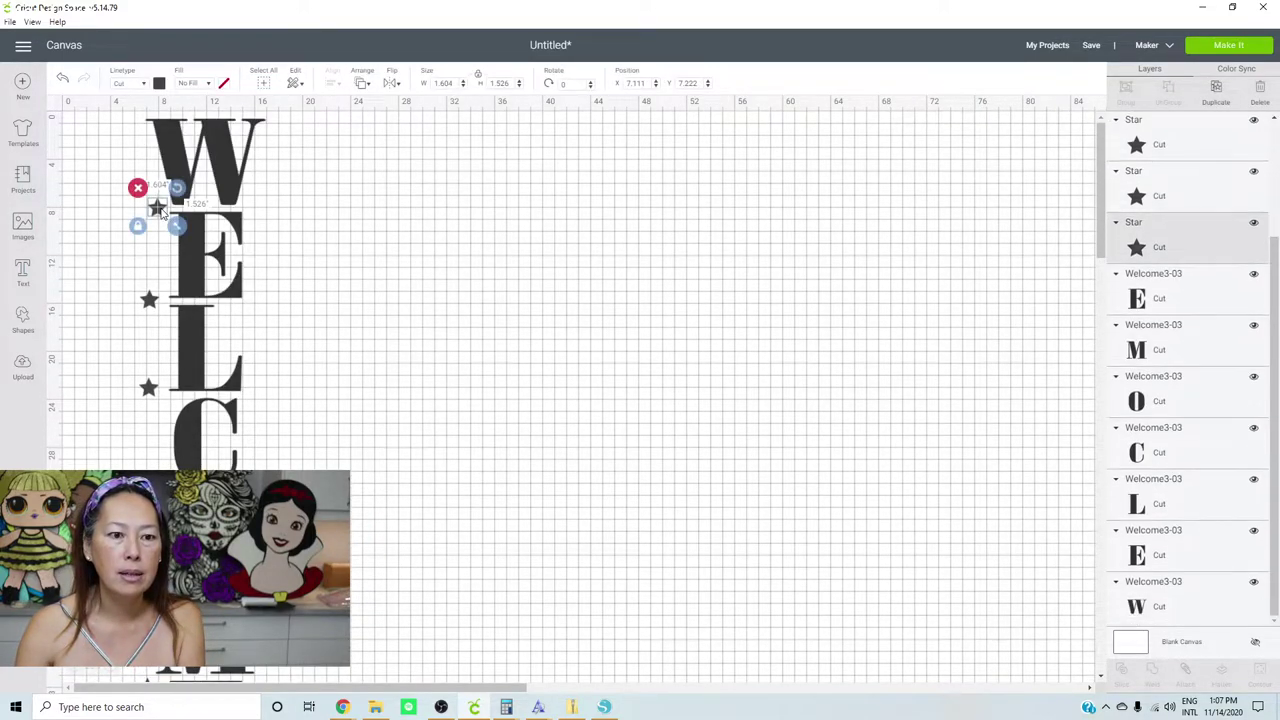
left_click(150, 302, "shift")
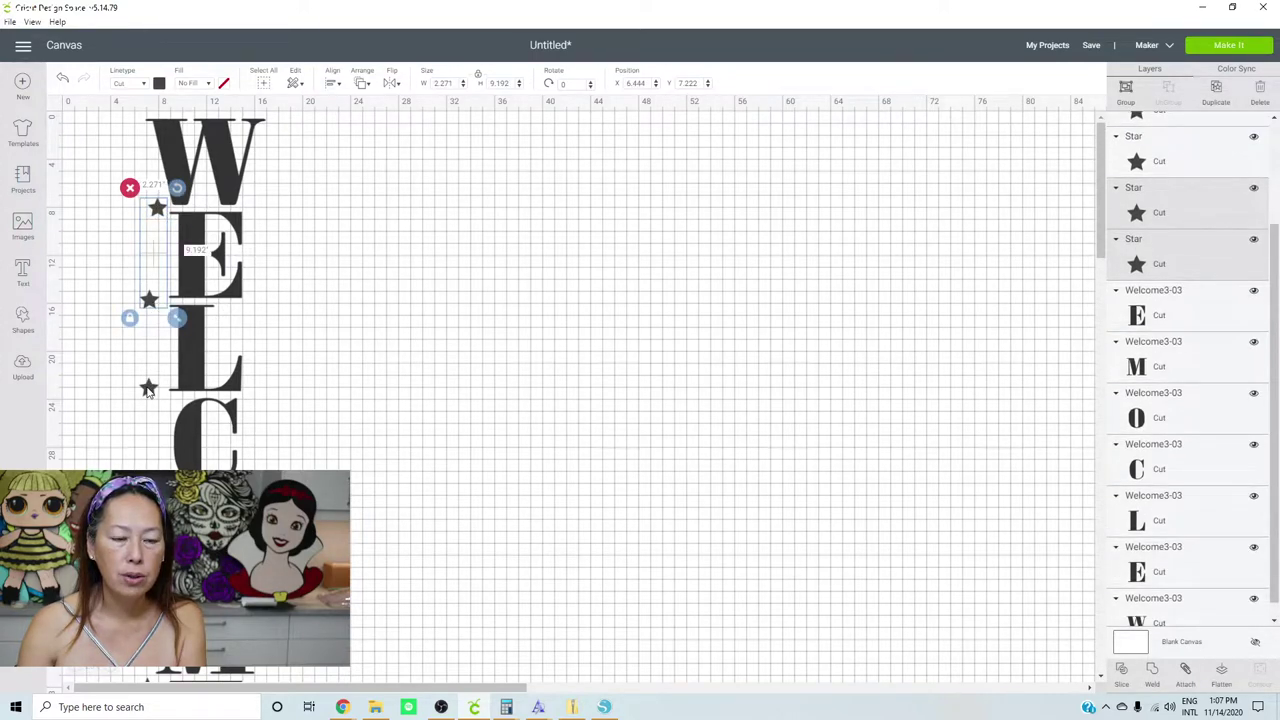
left_click(148, 388, "shift")
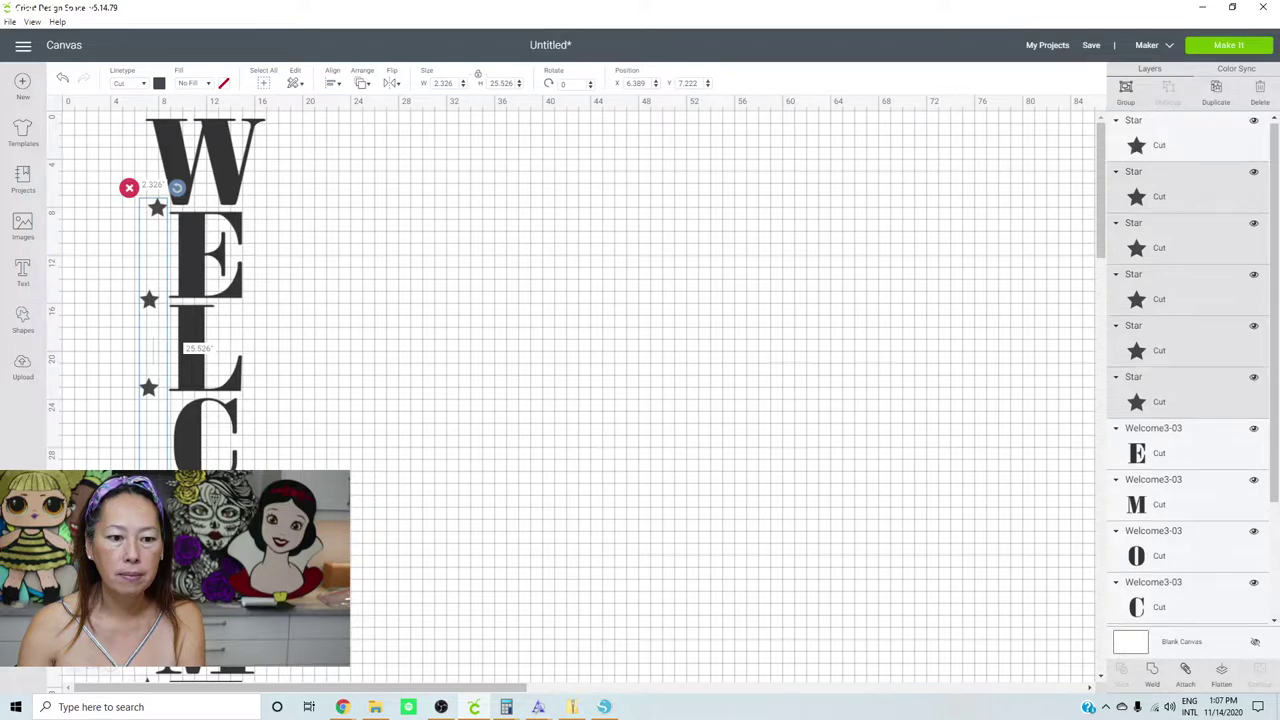
scroll(576, 290, "down", 5)
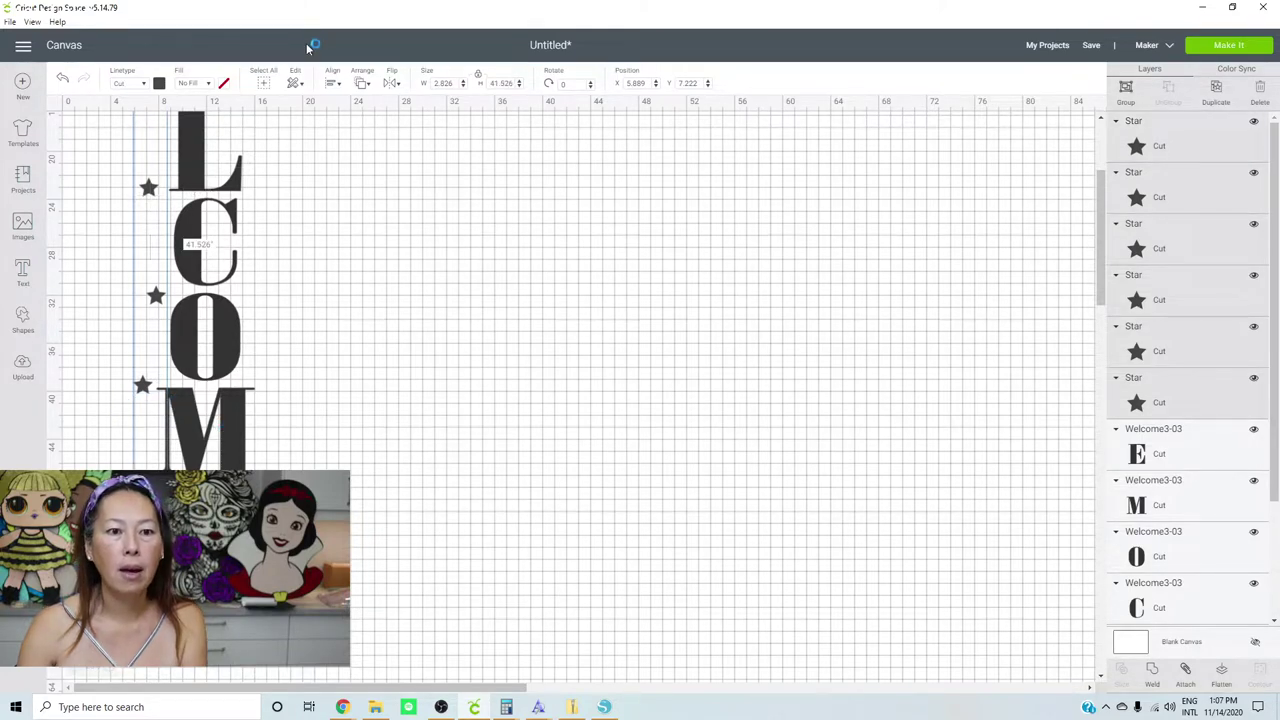
left_click(1216, 88)
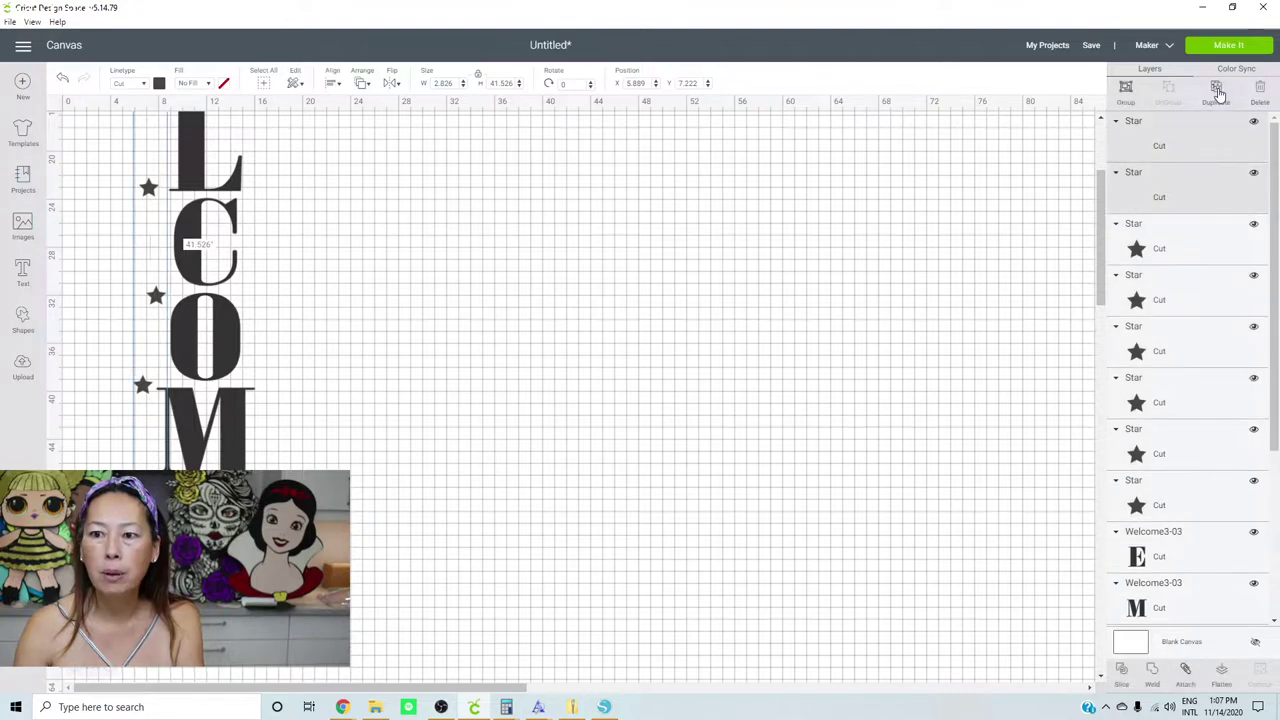
Recolor the six duplicated stars light pink and place them exactly over the original black stars
left_click(159, 84)
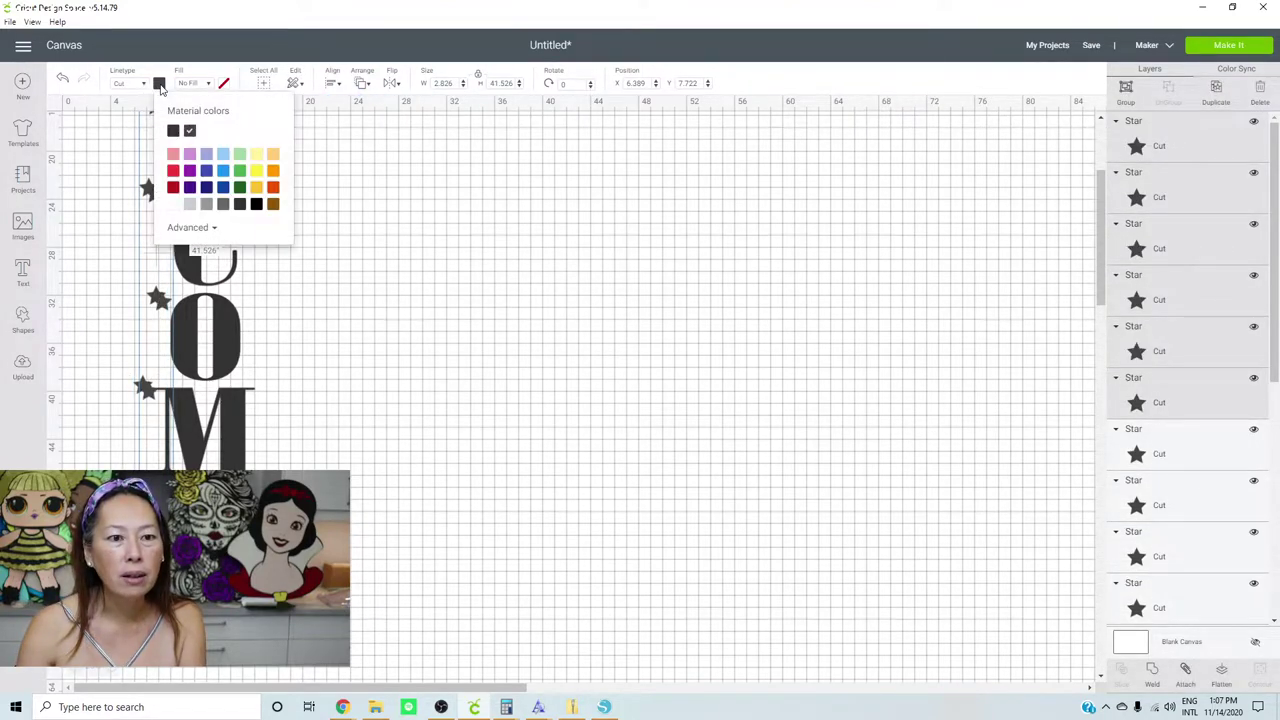
left_click(173, 155)
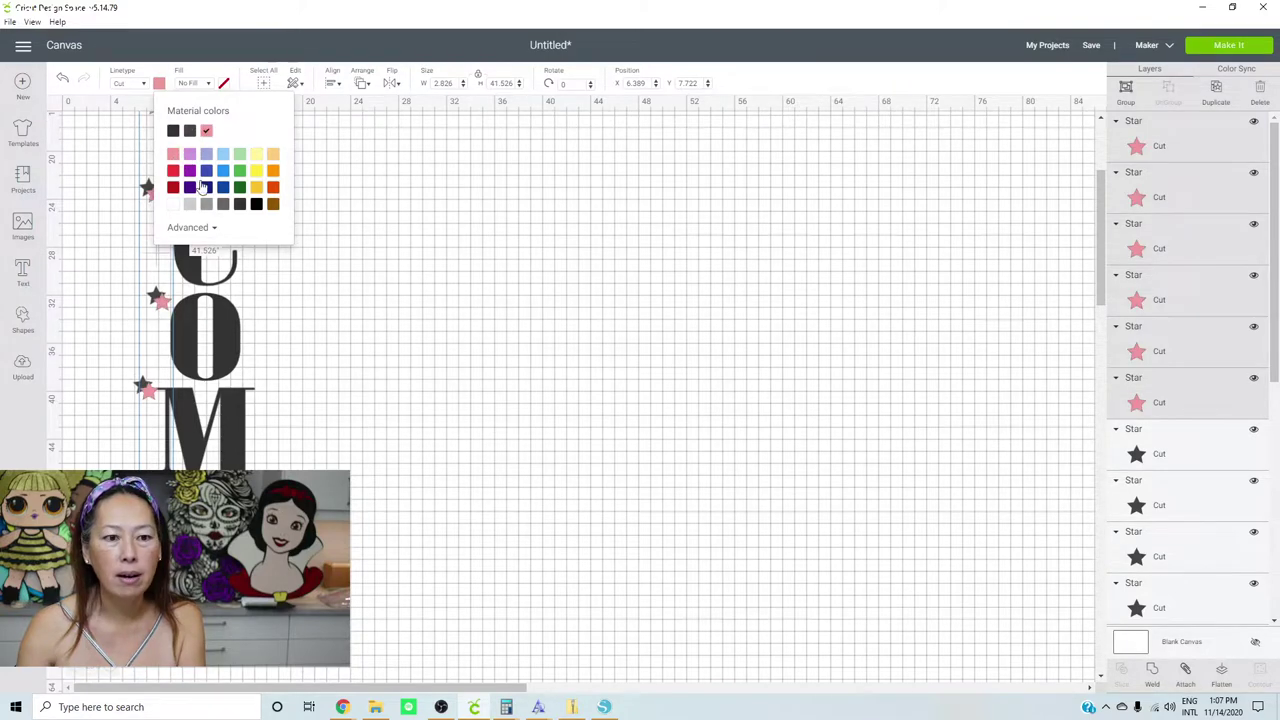
scroll(450, 255, "up", 5)
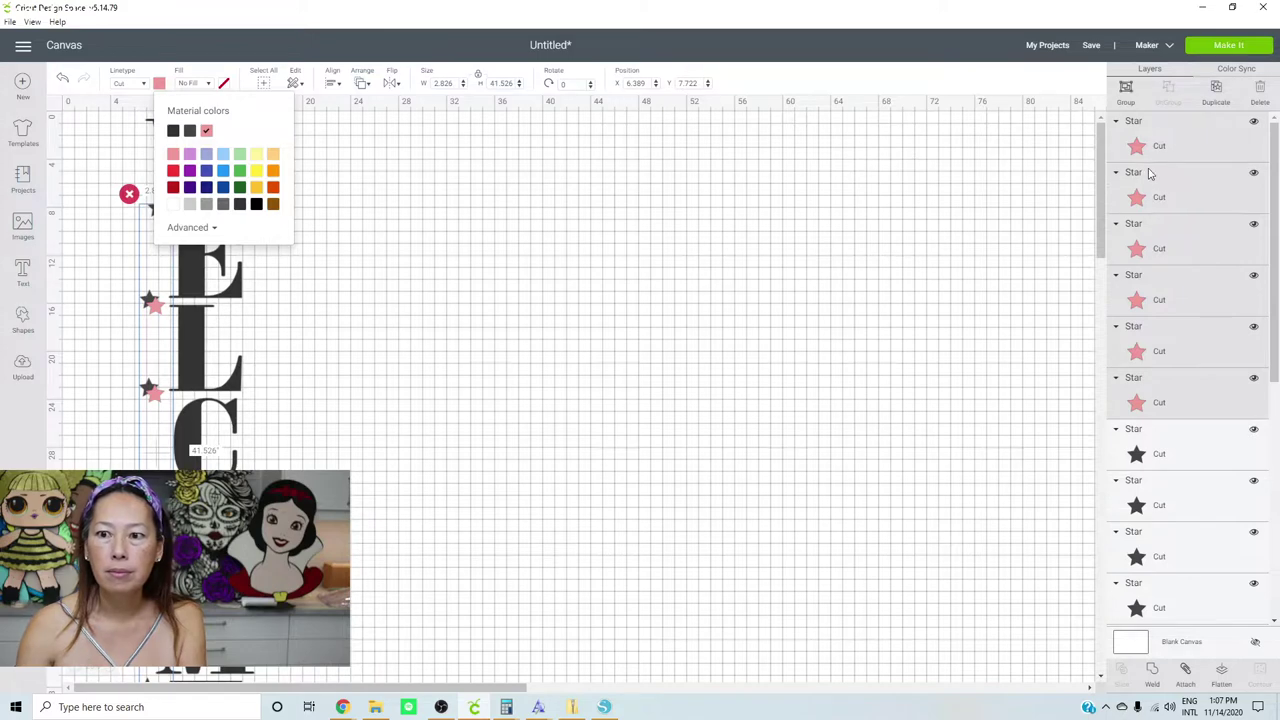
left_click_drag(152, 310, 146, 305)
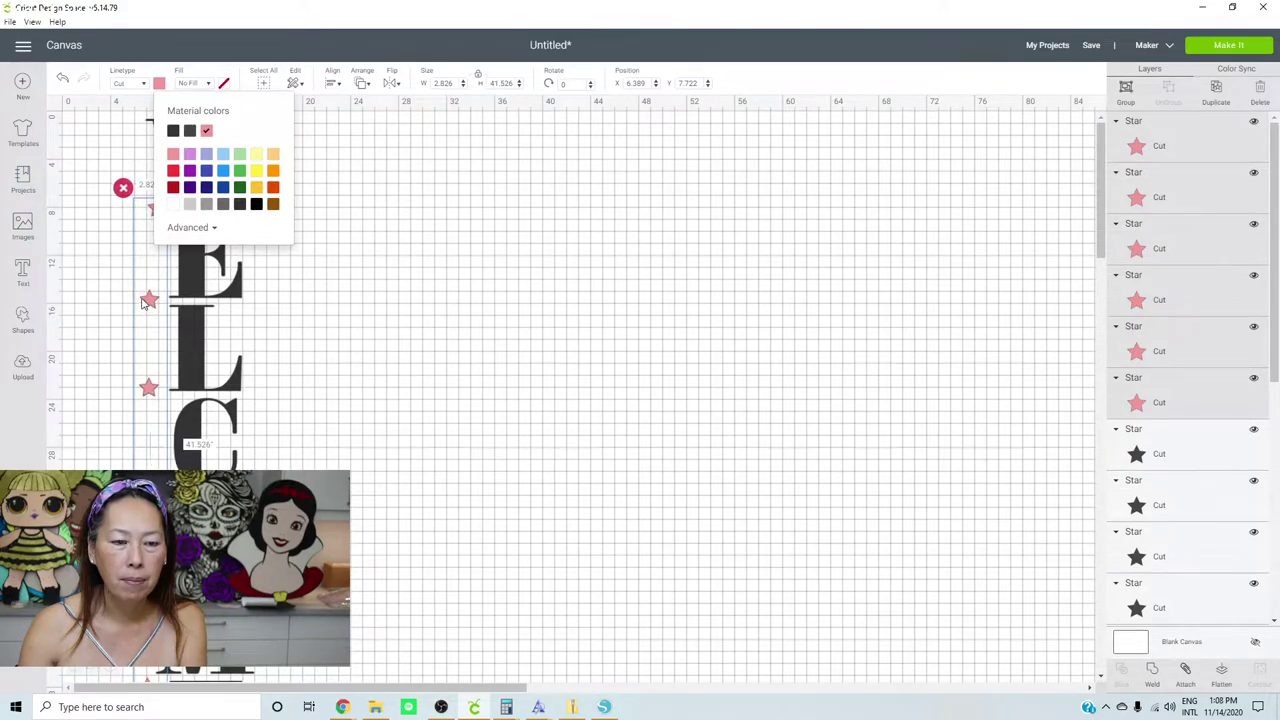
left_click(446, 260)
left_click(446, 260)
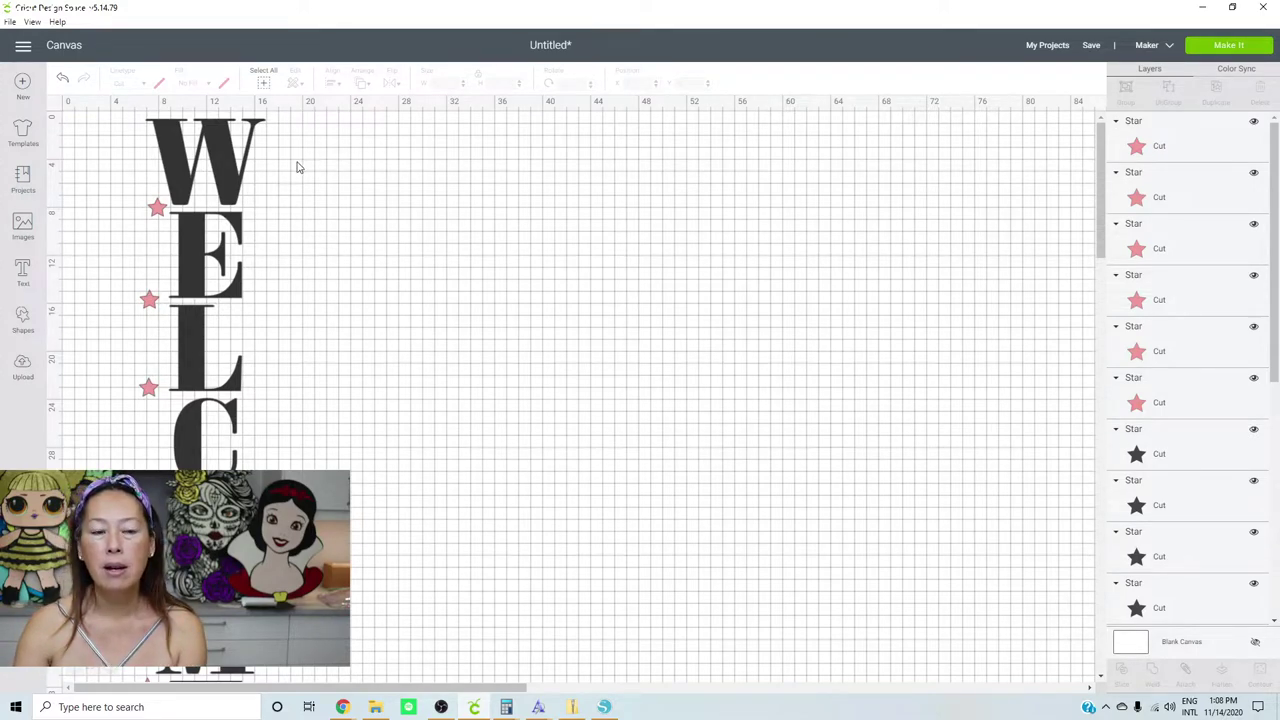
Attach the pink star at the W–E gap to the W and move them onto empty canvas at about X 40.5, Y 5.5
left_click(208, 148)
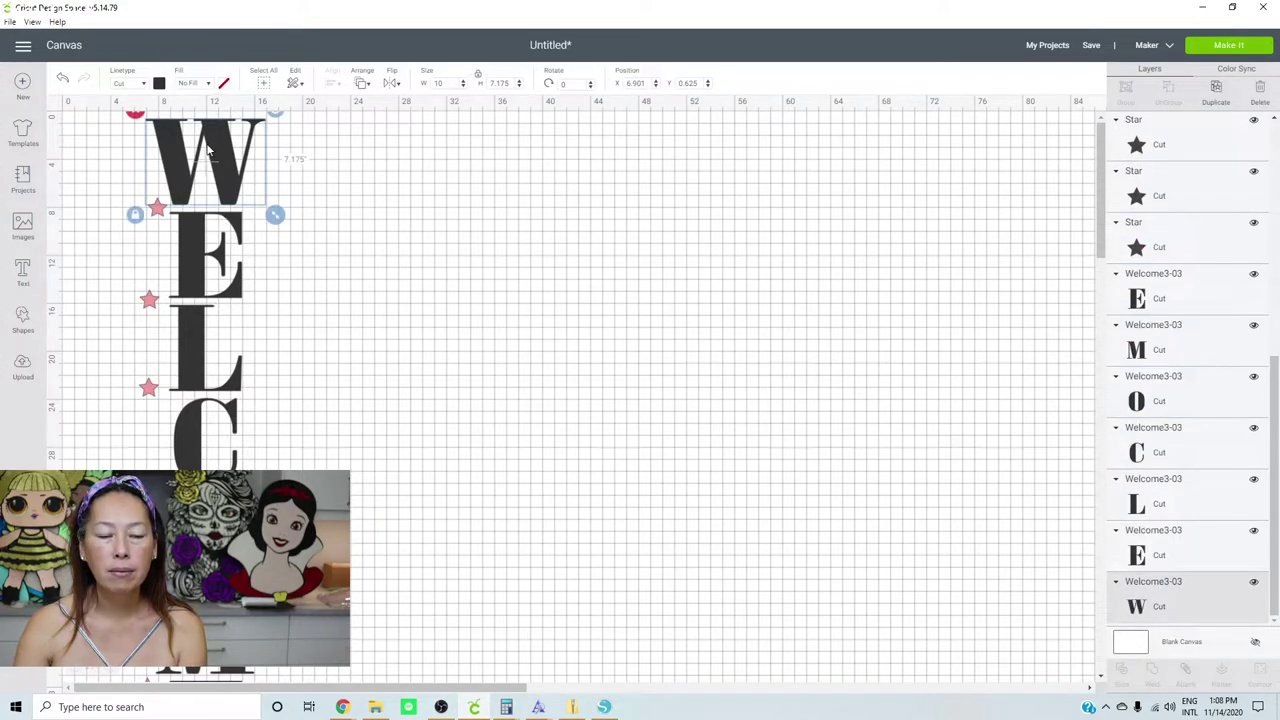
left_click(156, 212)
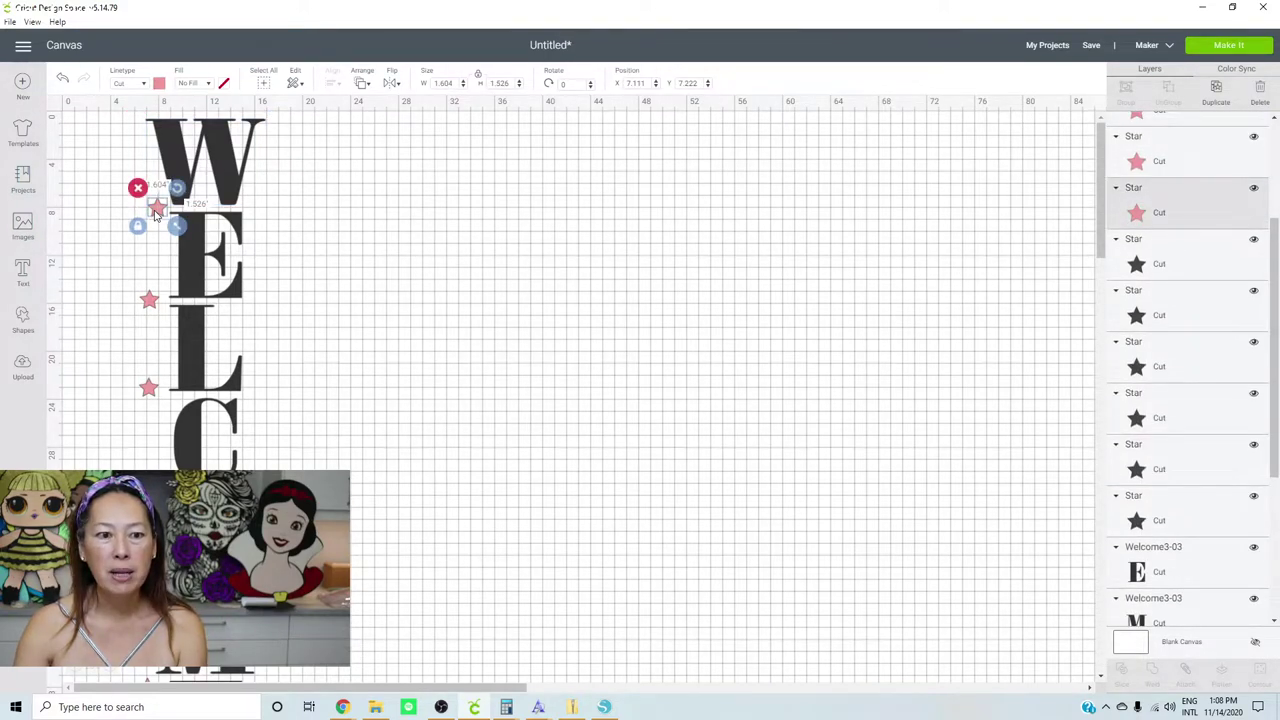
left_click(233, 172, "shift")
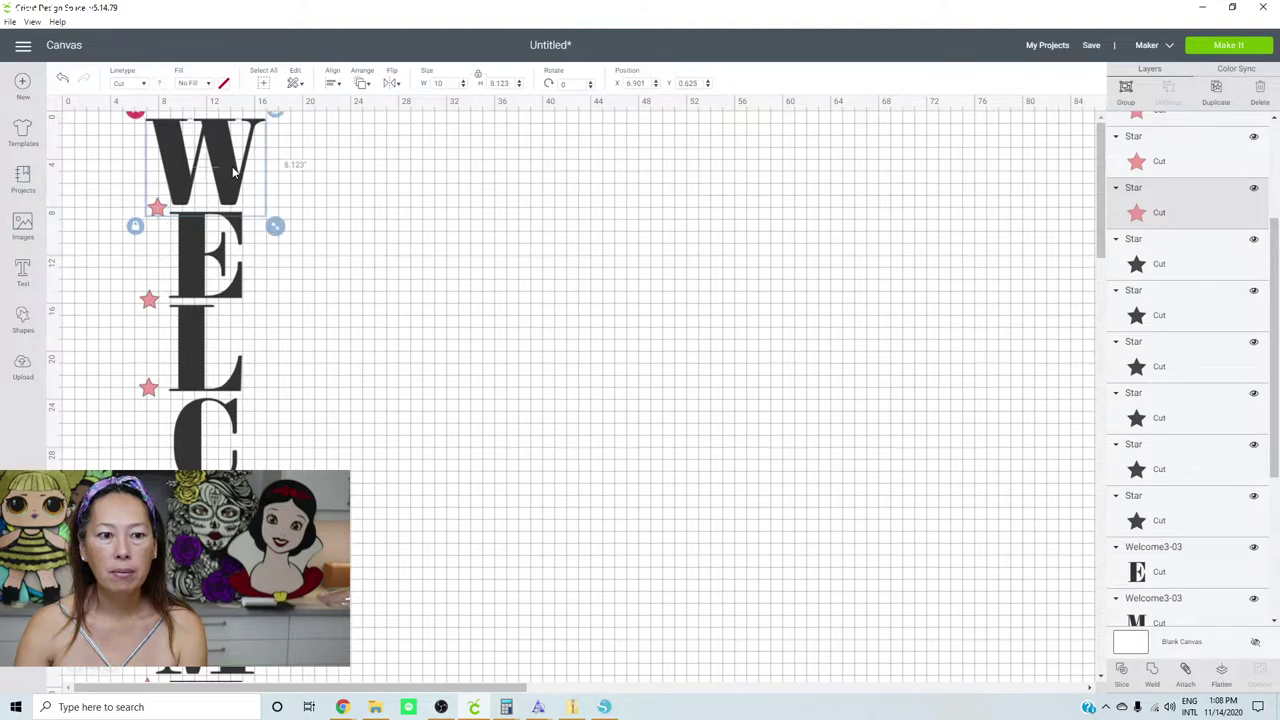
left_click(1187, 673)
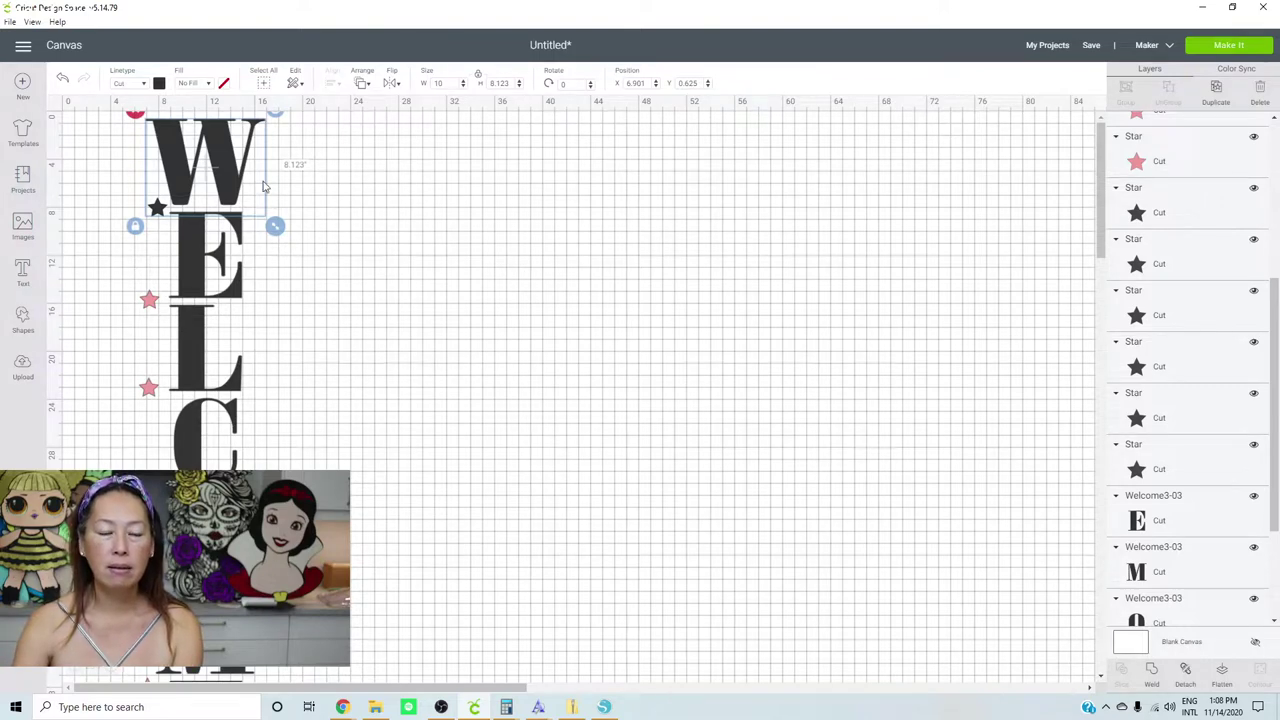
left_click_drag(220, 165, 631, 266)
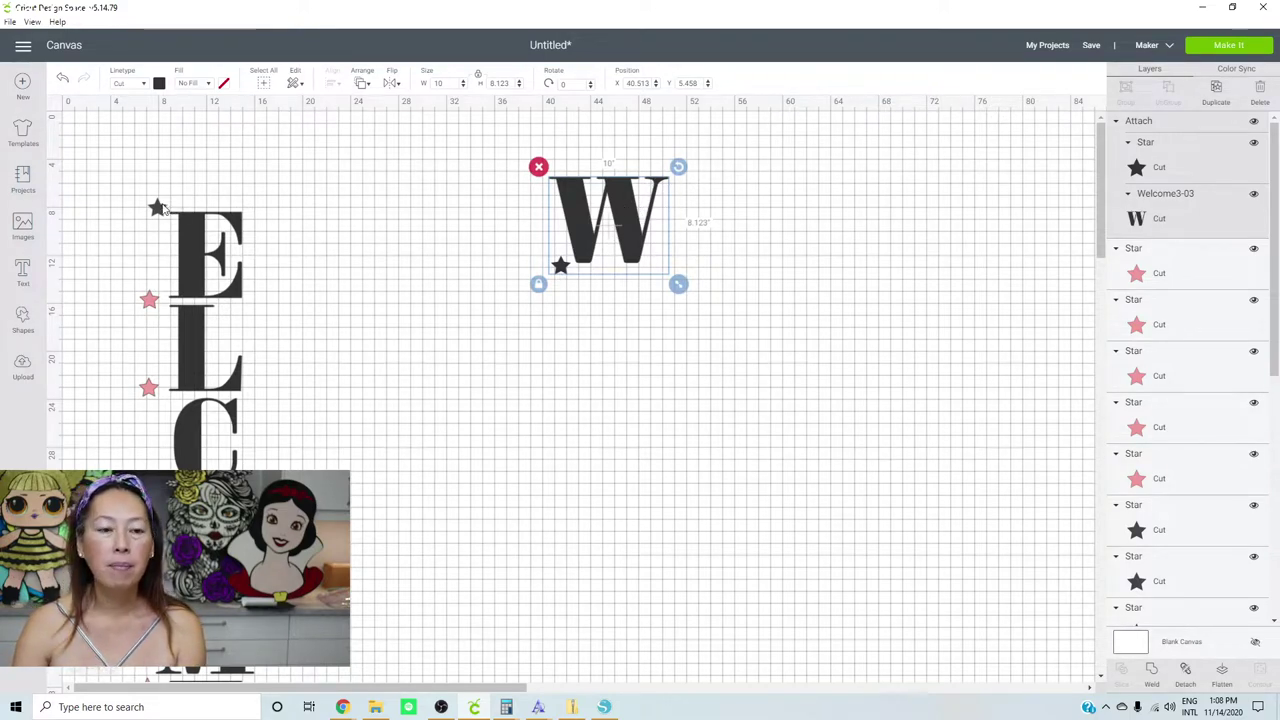
left_click(157, 209)
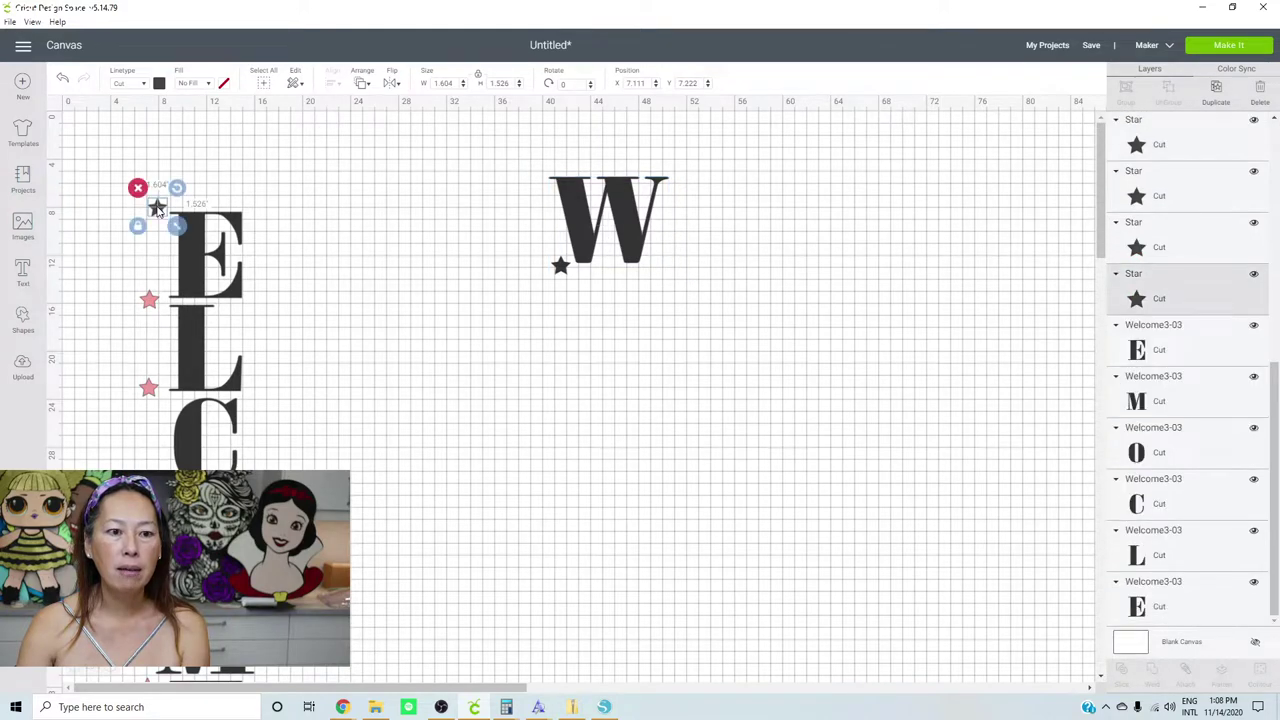
left_click(194, 248, "shift")
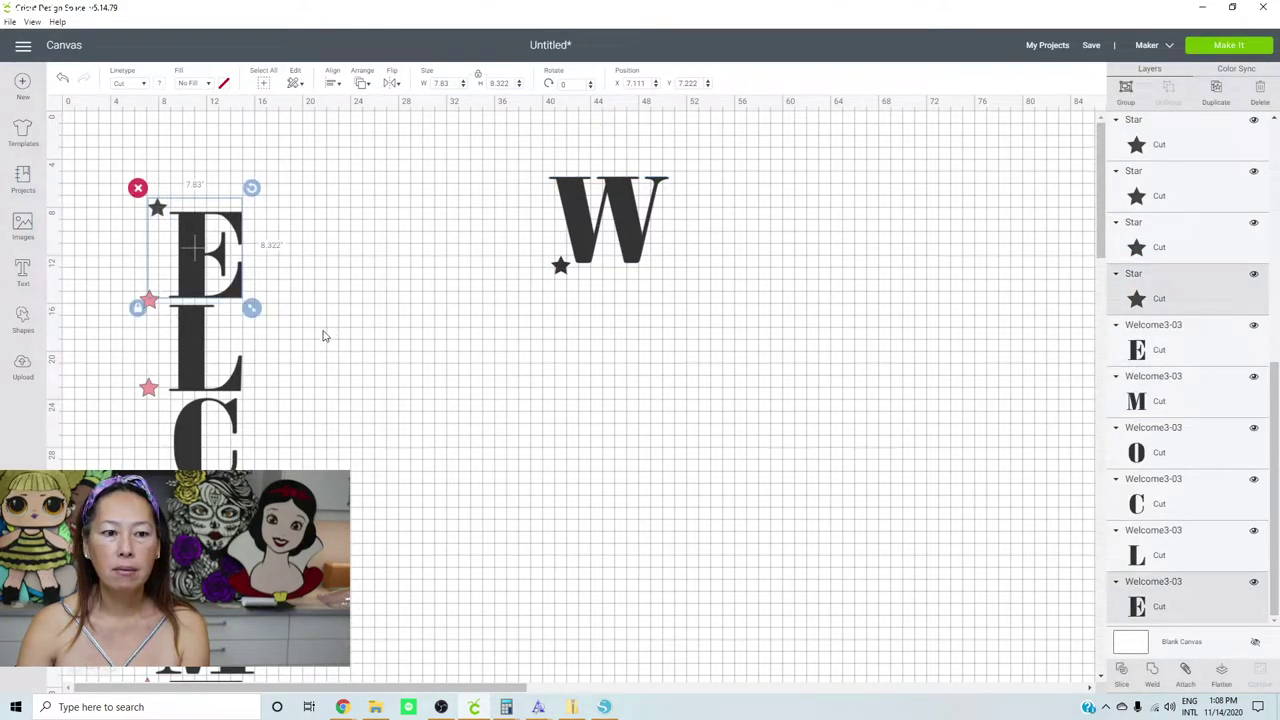
left_click(418, 277)
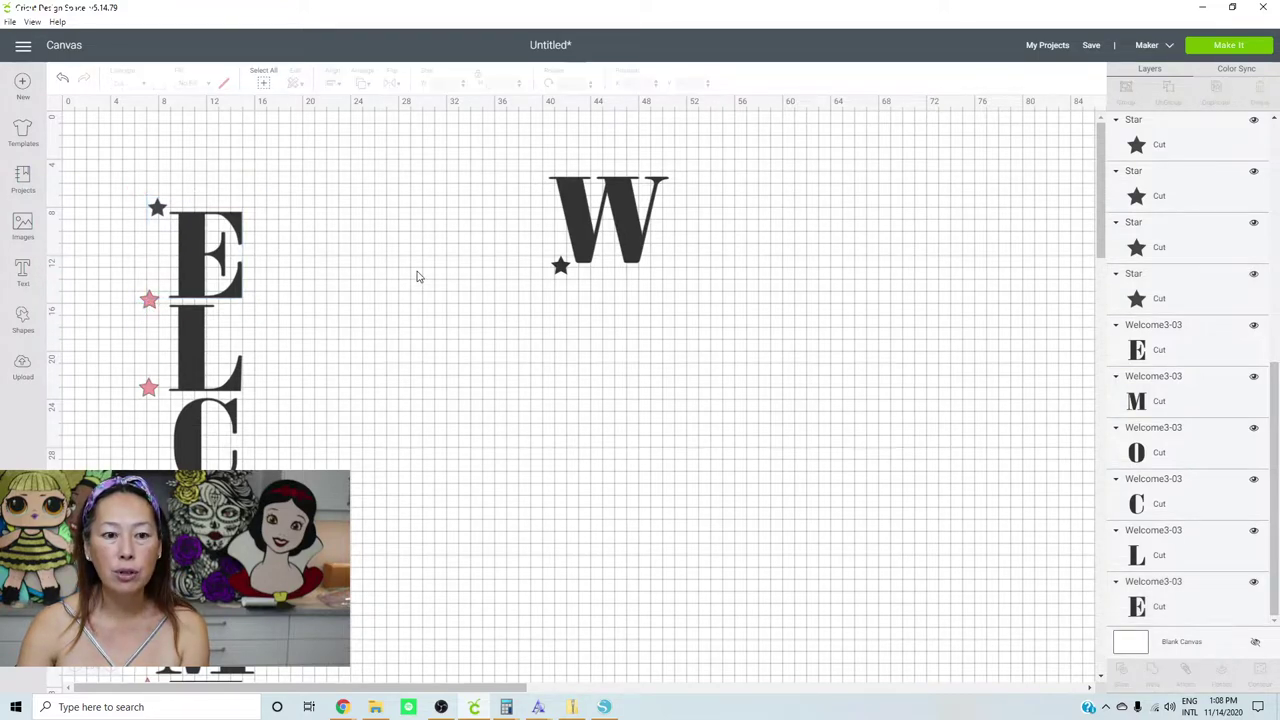
left_click(157, 208)
left_click(150, 302, "shift")
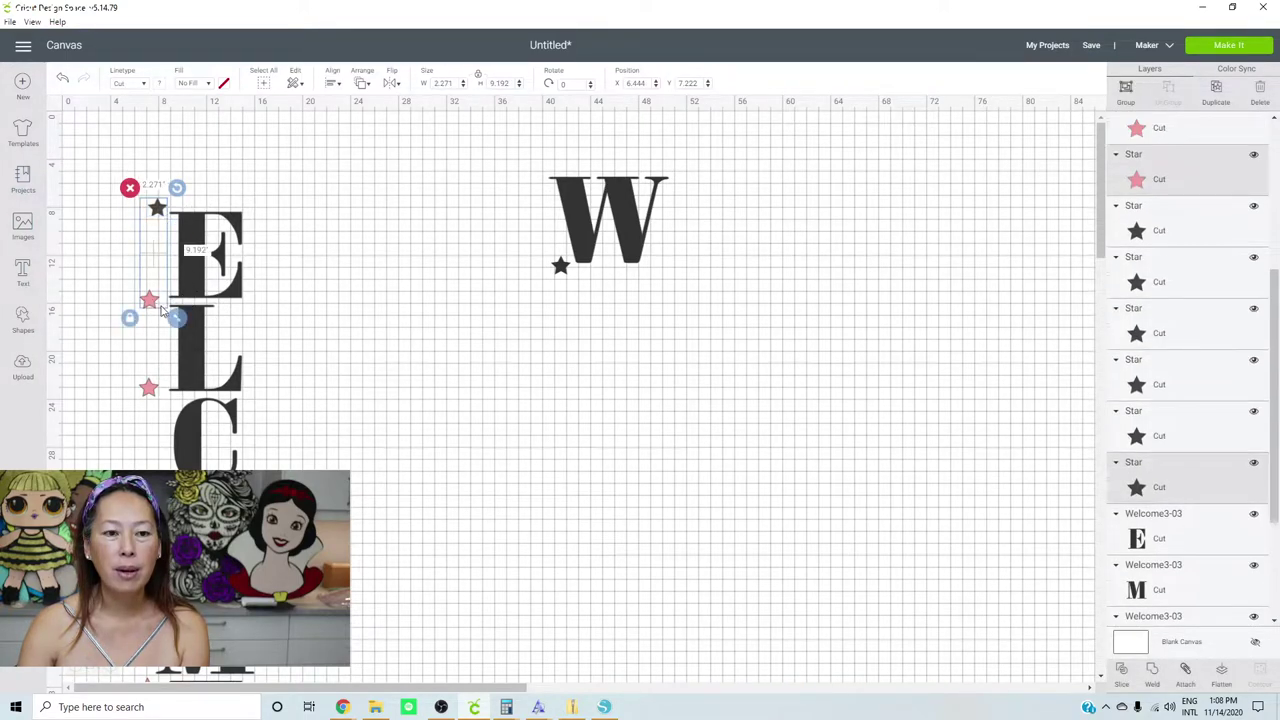
left_click(400, 306)
Attach the first E to its upper black star and lower pink star, and place the set below the moved W with their shared stars overlapping
left_click(150, 302)
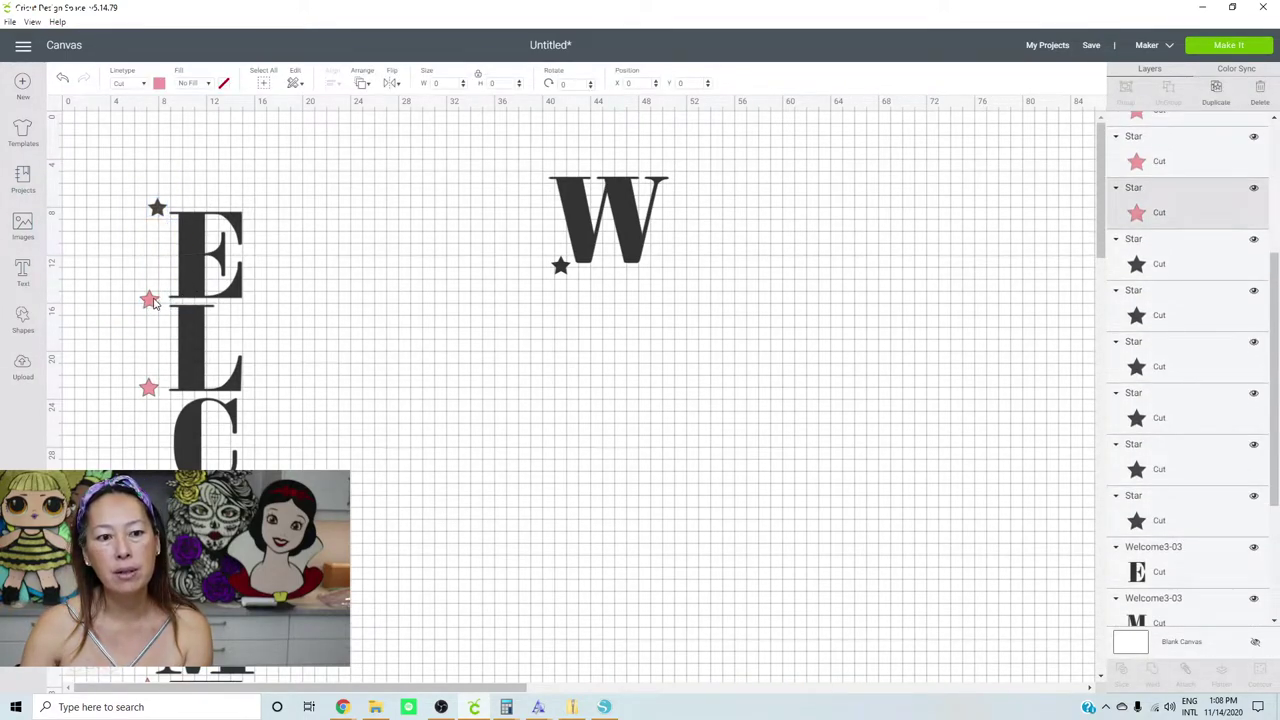
left_click(156, 211, "shift")
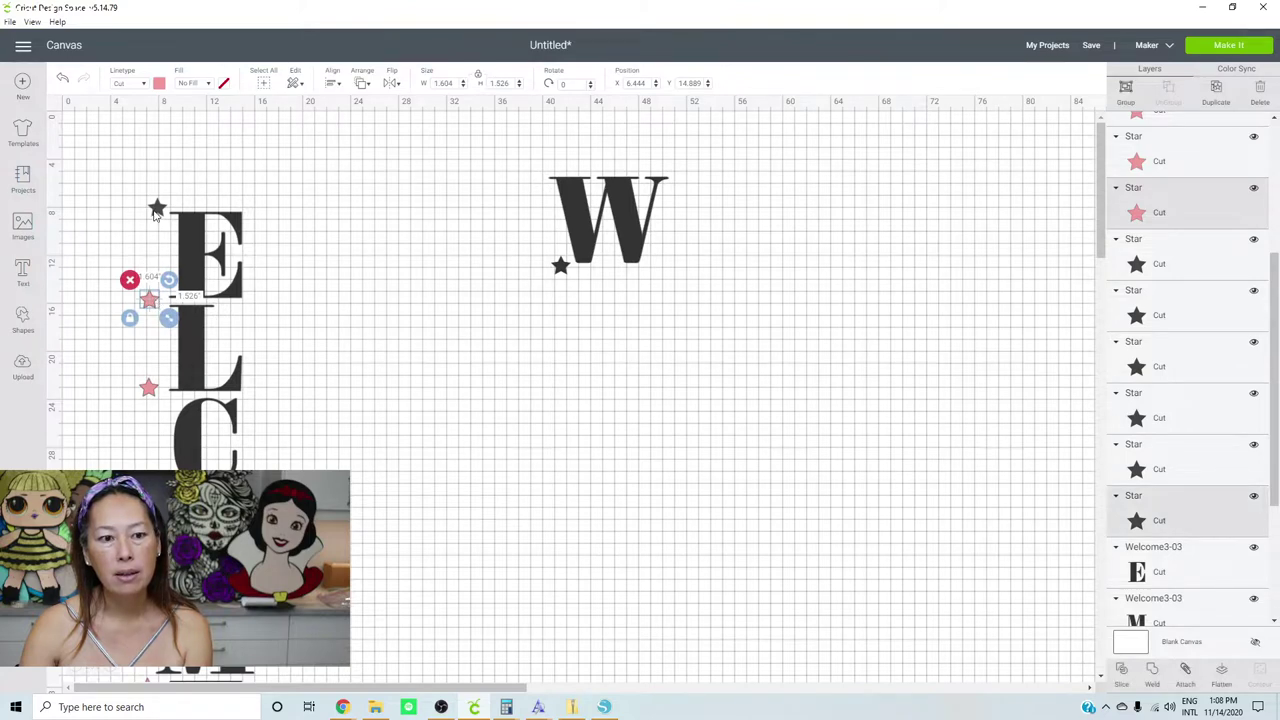
left_click(193, 240, "shift")
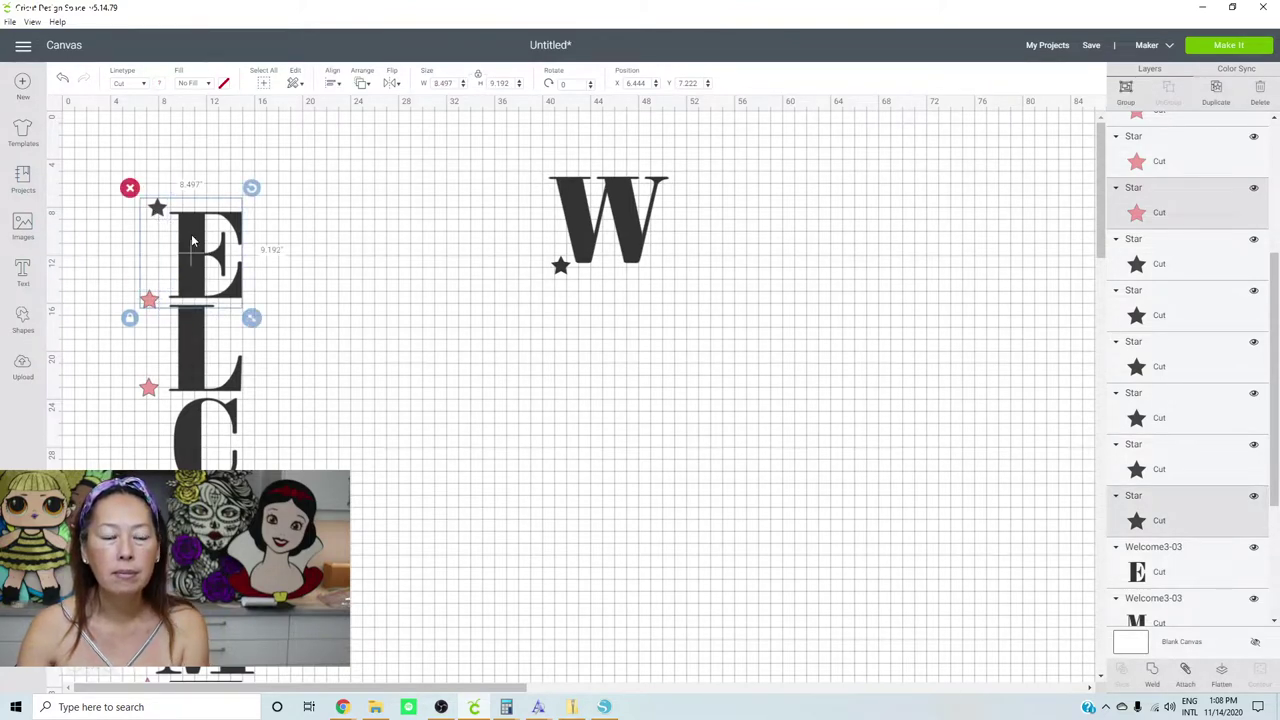
left_click(1187, 672)
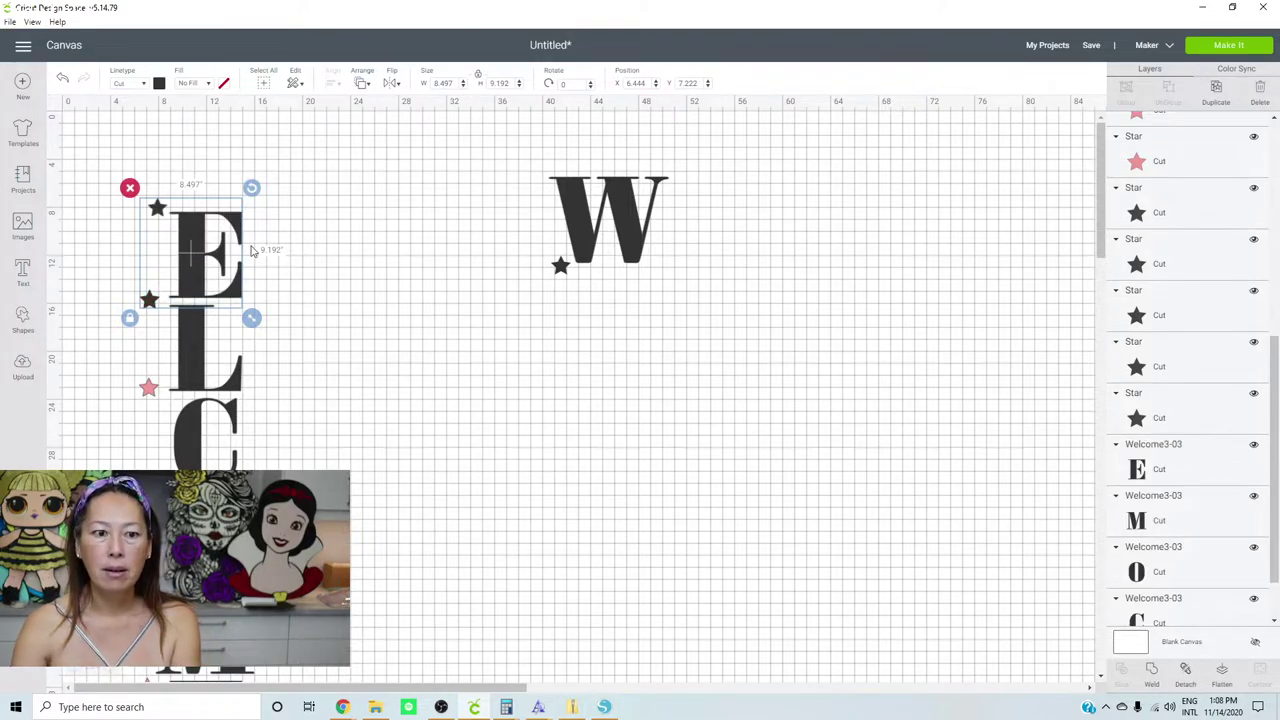
left_click_drag(193, 255, 635, 423)
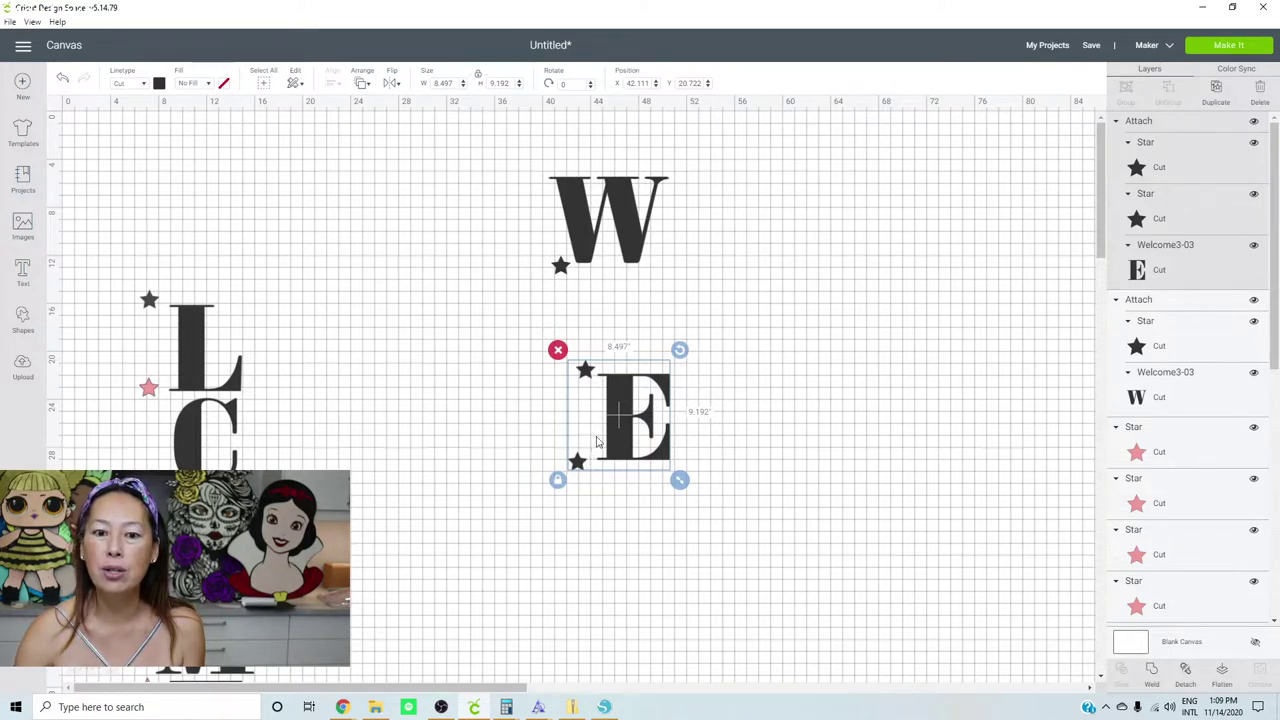
left_click_drag(624, 405, 604, 311)
left_click_drag(600, 302, 600, 302)
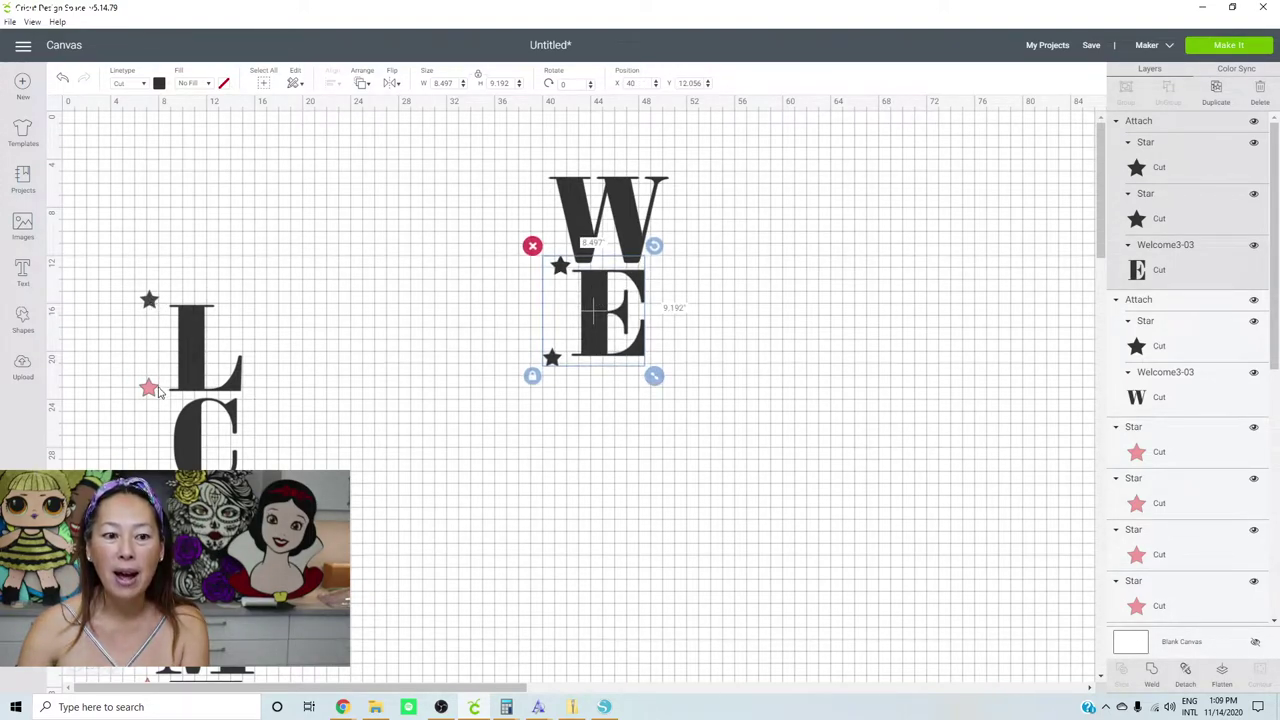
Attach the L to its upper black star and lower pink star, and place the set below the moved E at about X 39.9, Y 19.7
left_click(152, 391)
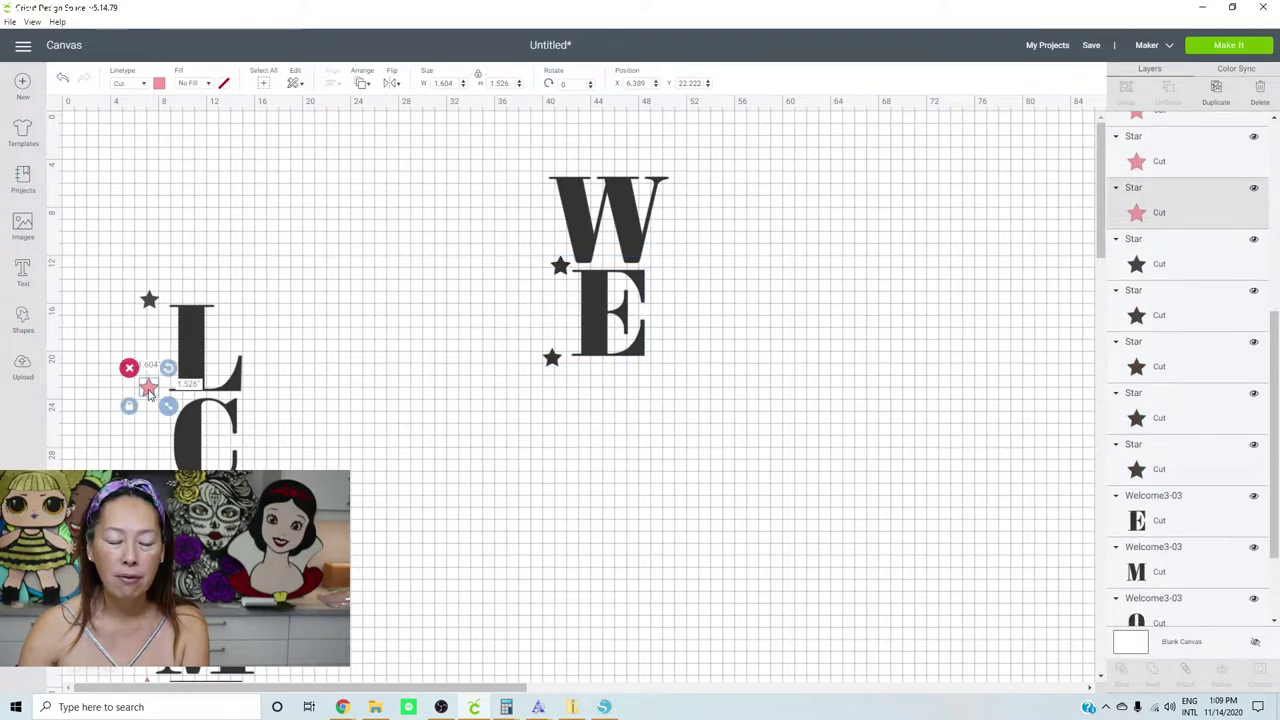
left_click(149, 301, "shift")
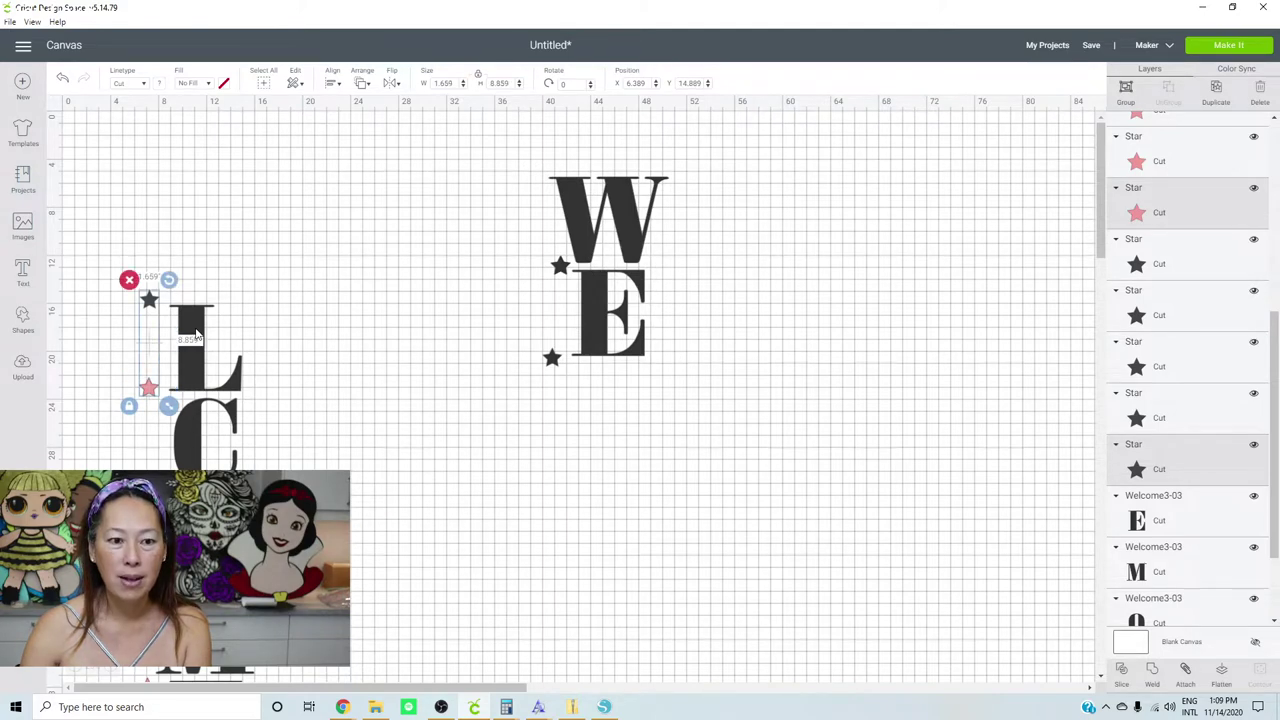
left_click(197, 335, "shift")
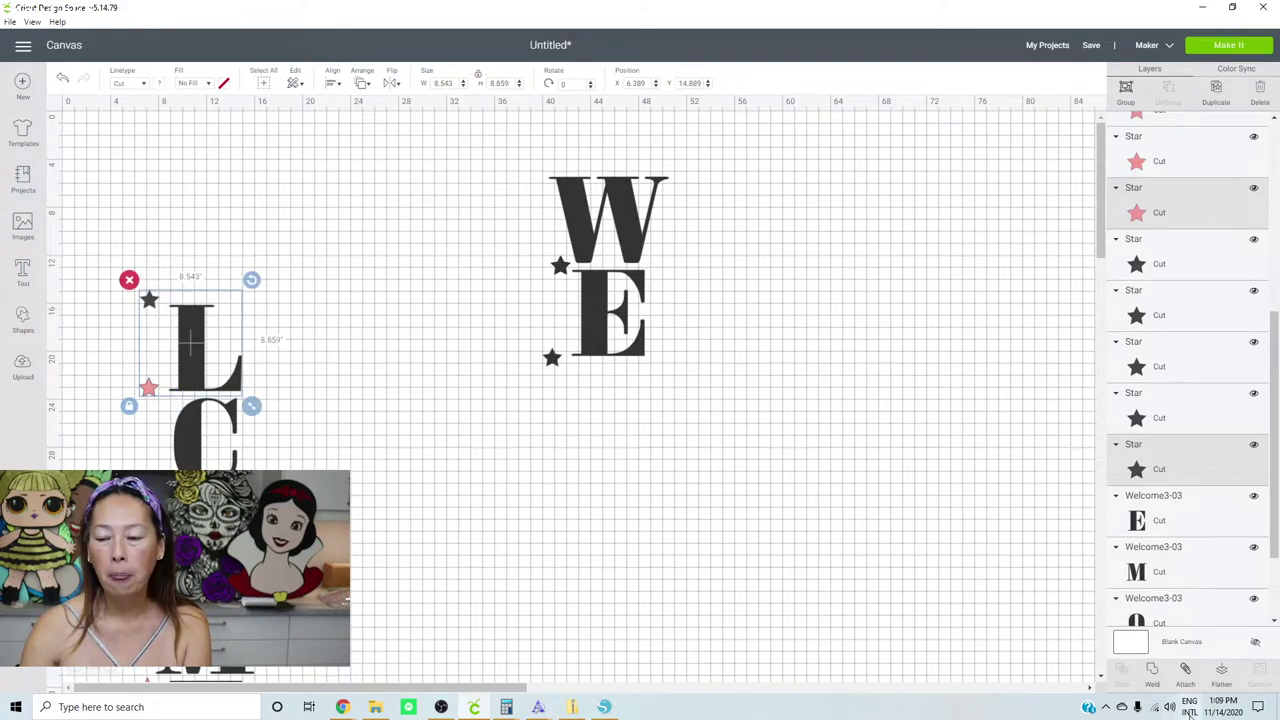
left_click(1183, 672)
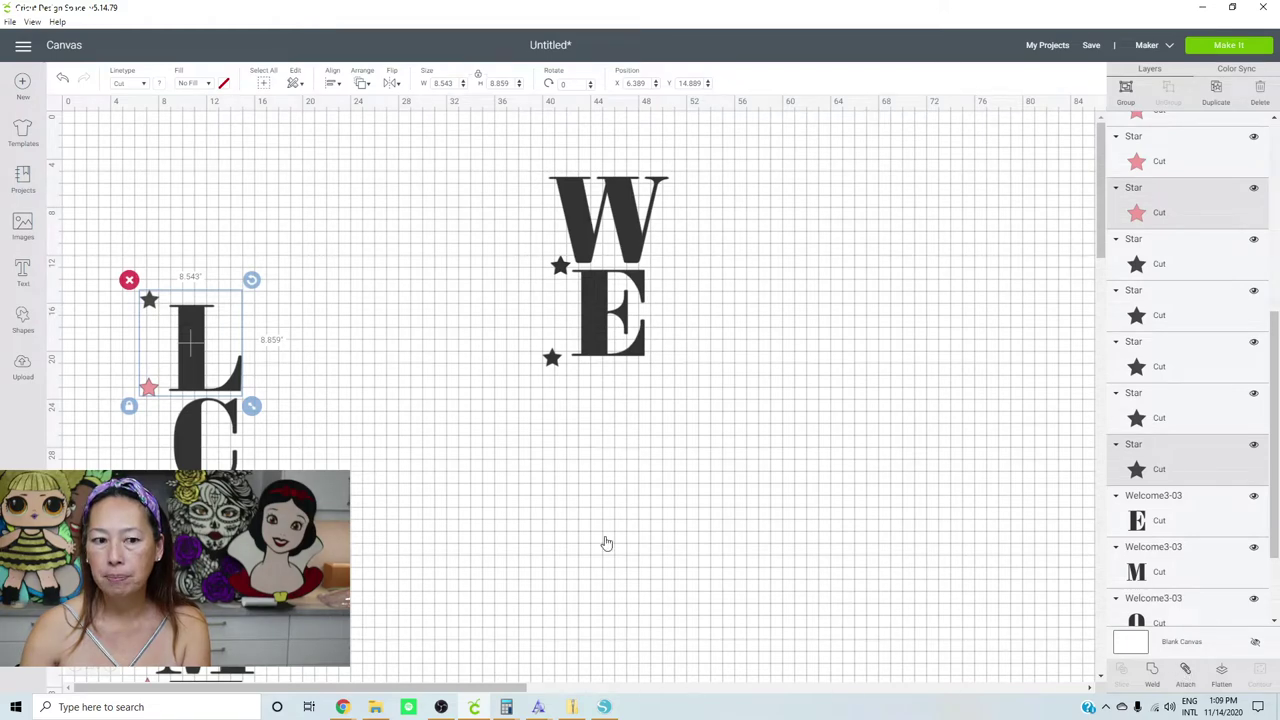
left_click_drag(190, 347, 612, 400)
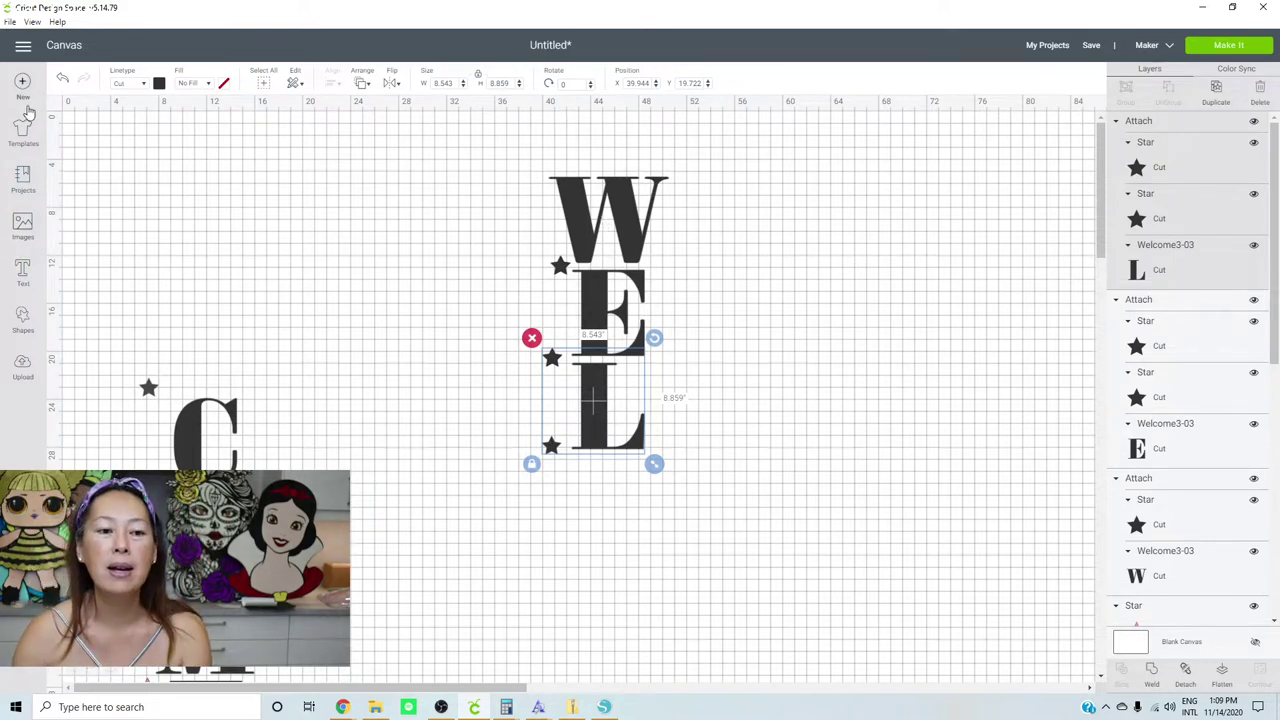
Attach the C to its upper black star and lower pink star, and place the set below the moved L at about X 39.9, Y 27.1
scroll(361, 359, "down", 3)
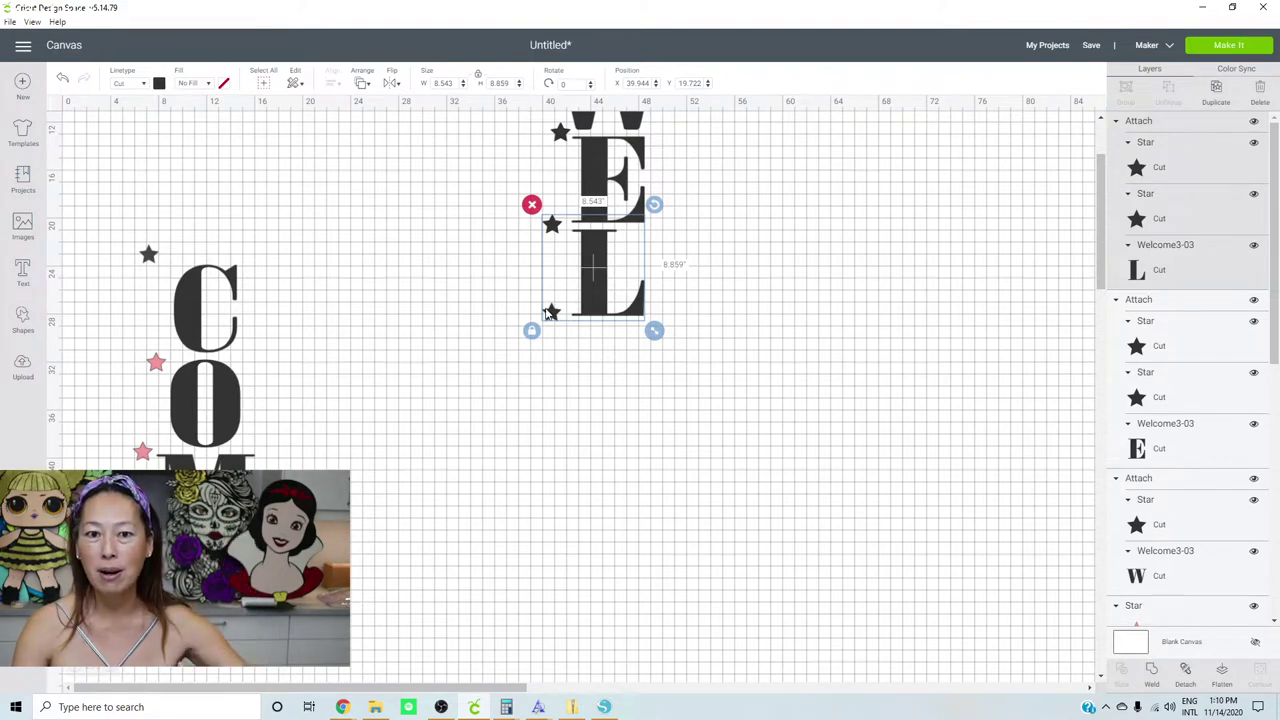
scroll(548, 305, "up", 2)
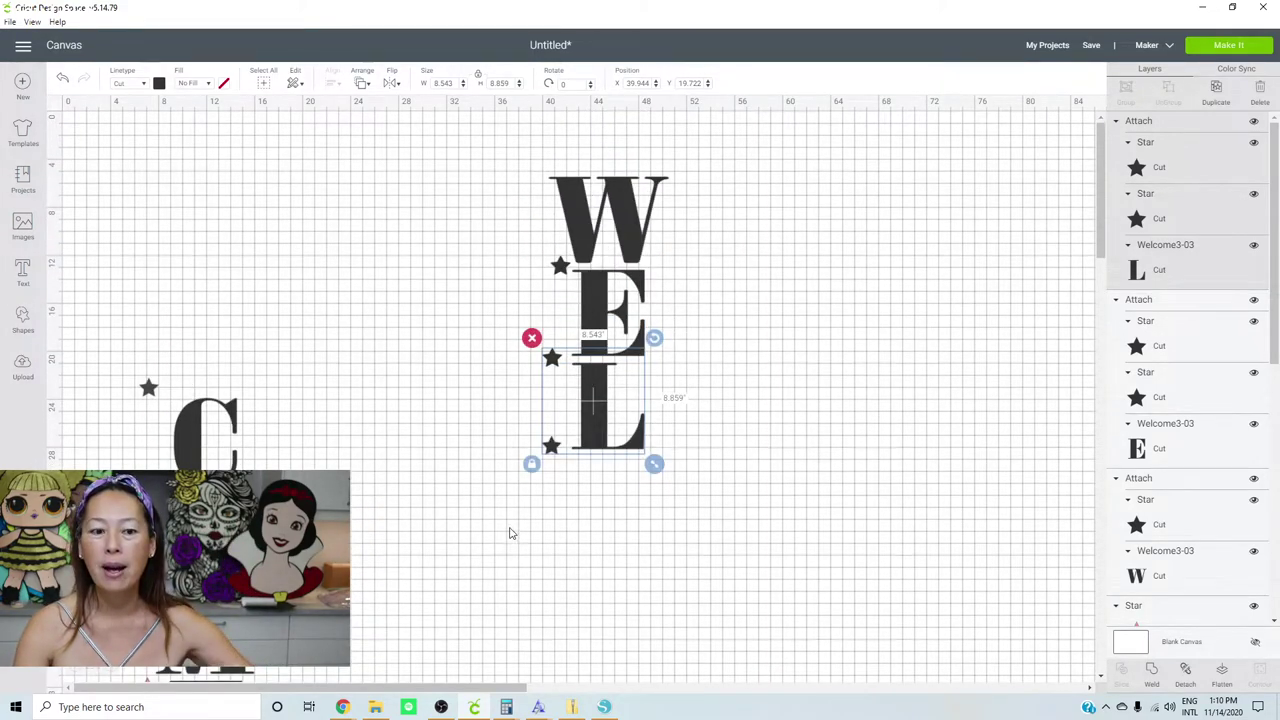
scroll(510, 532, "down", 2)
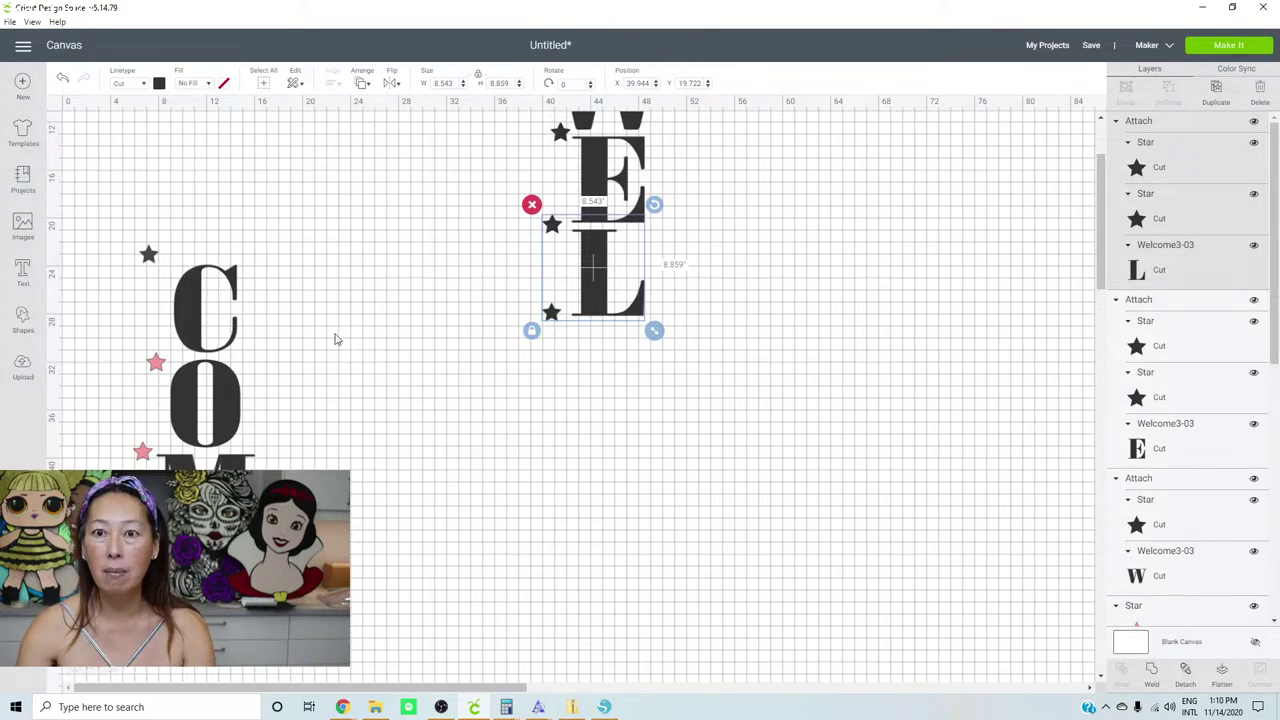
left_click(156, 363)
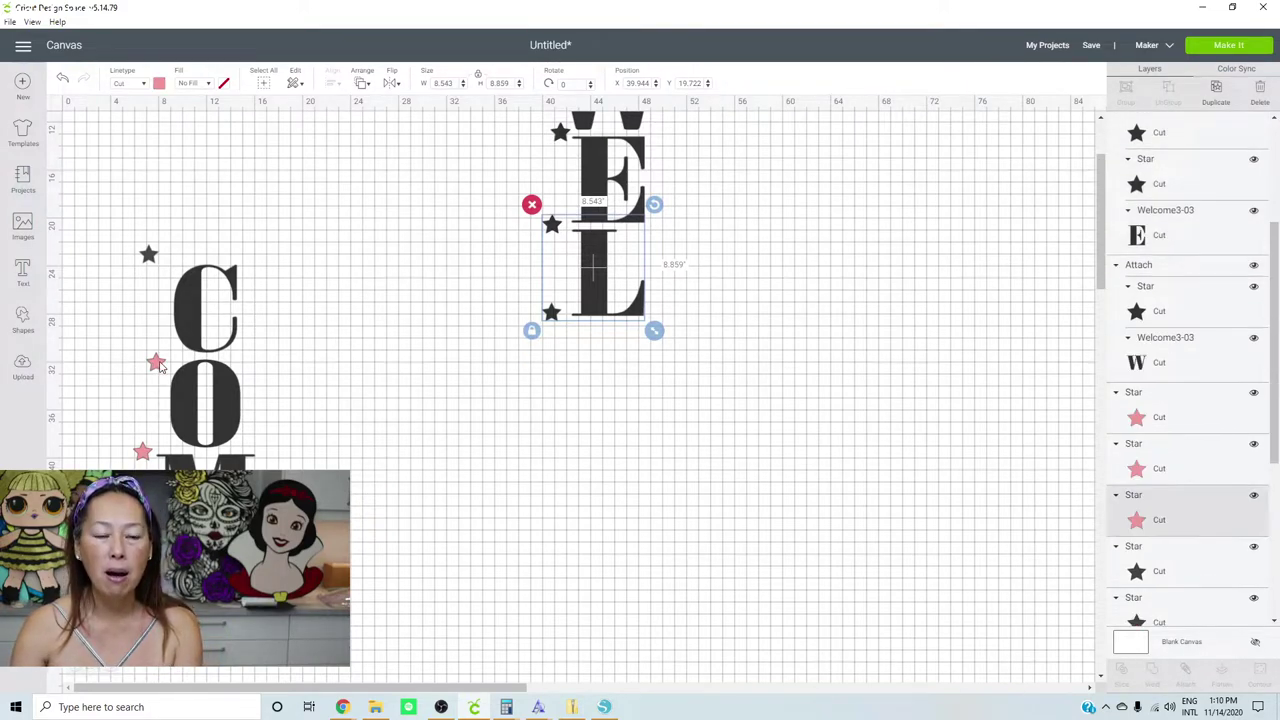
left_click(148, 256, "shift")
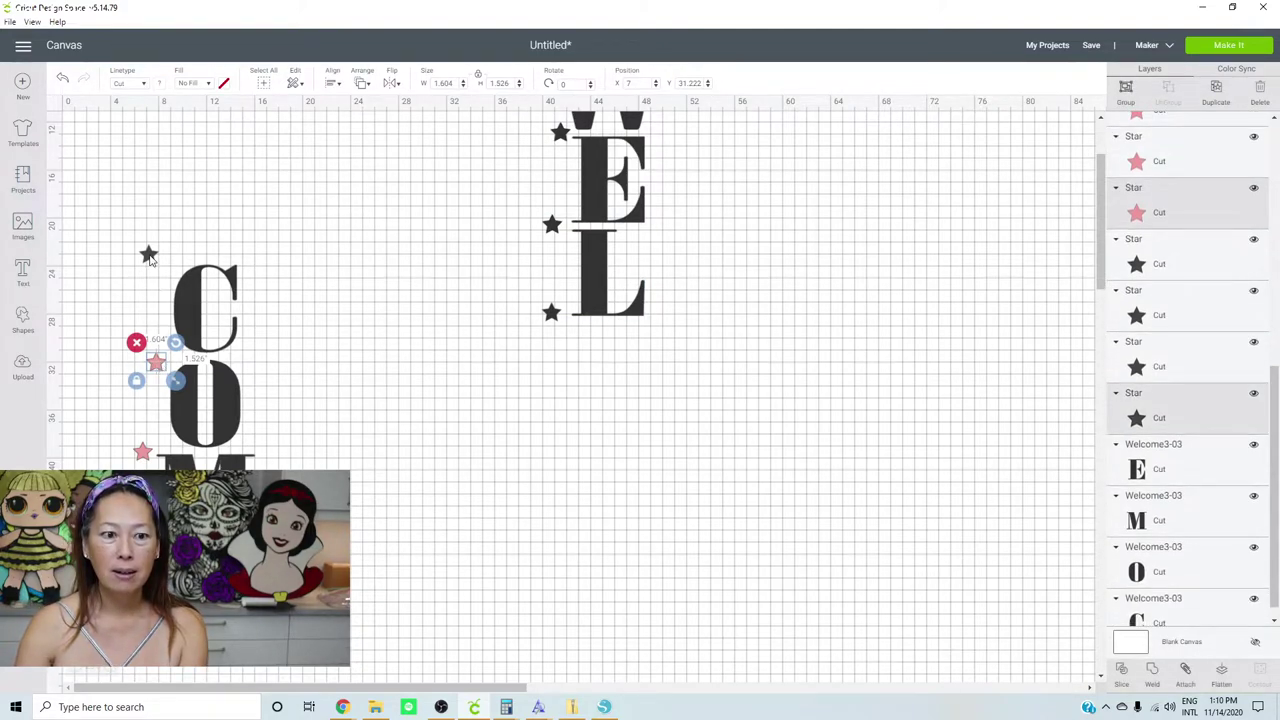
left_click(197, 316, "shift")
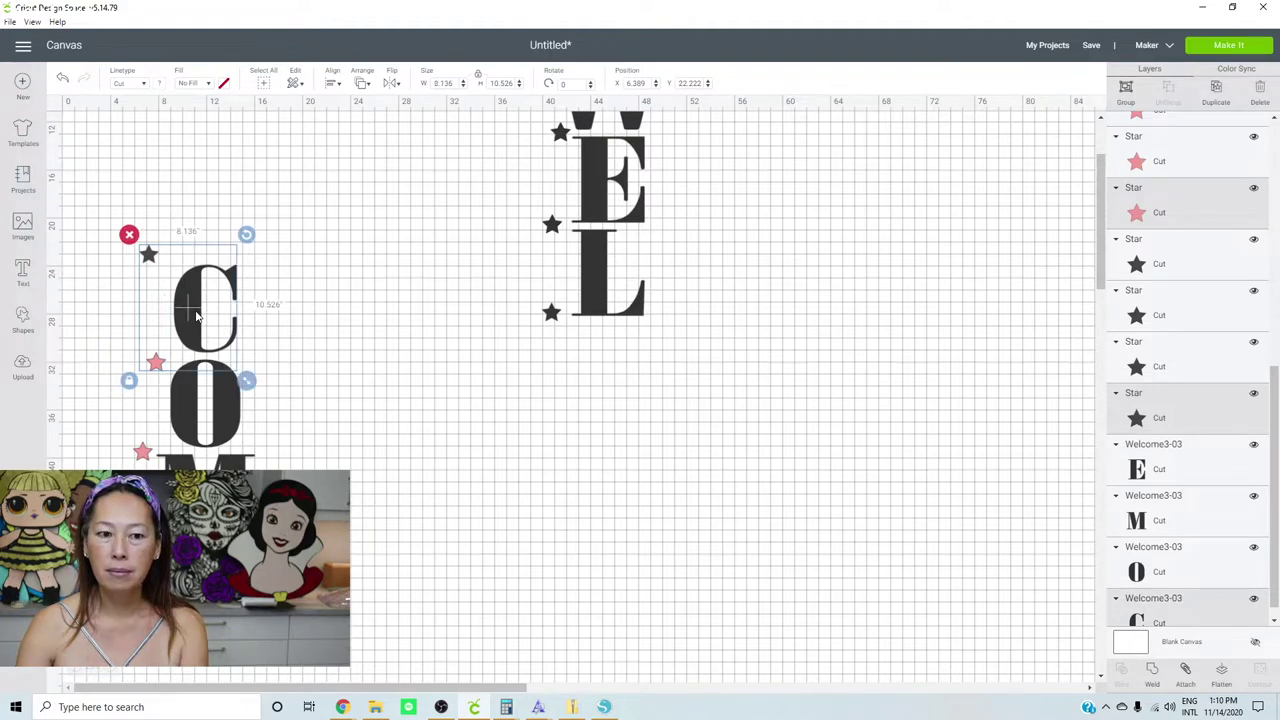
left_click(1187, 676)
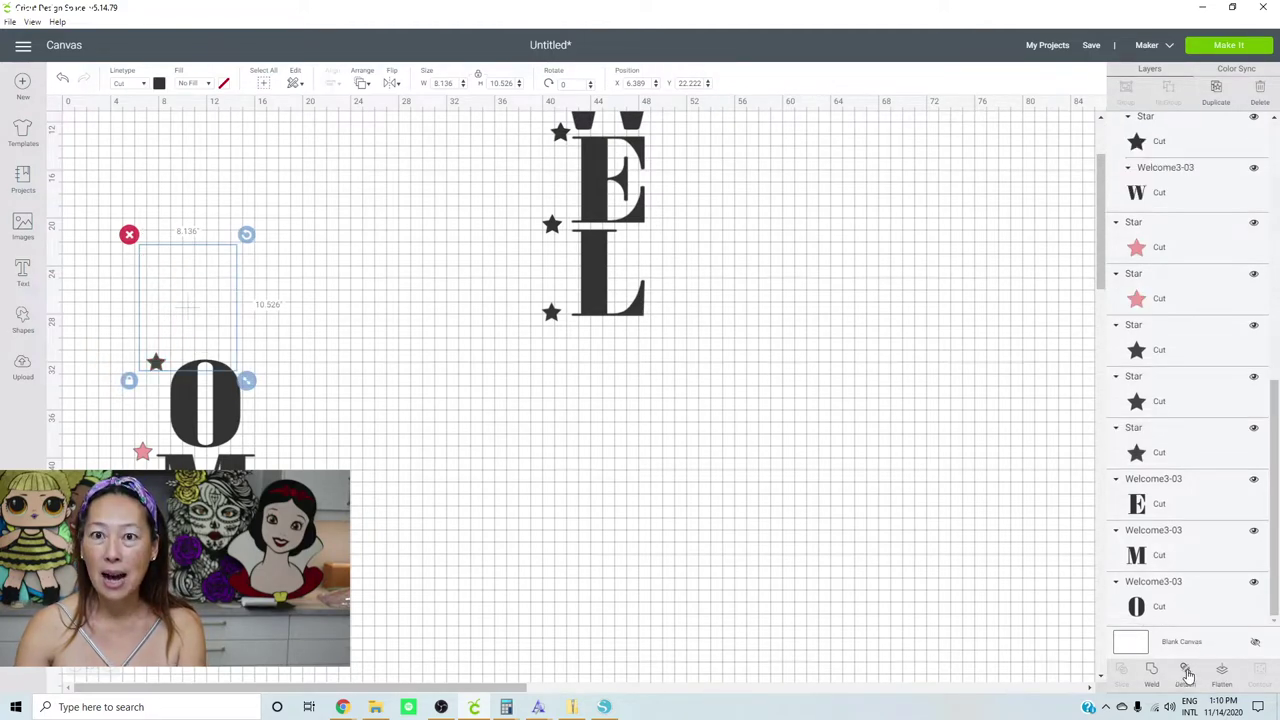
left_click_drag(205, 316, 596, 374)
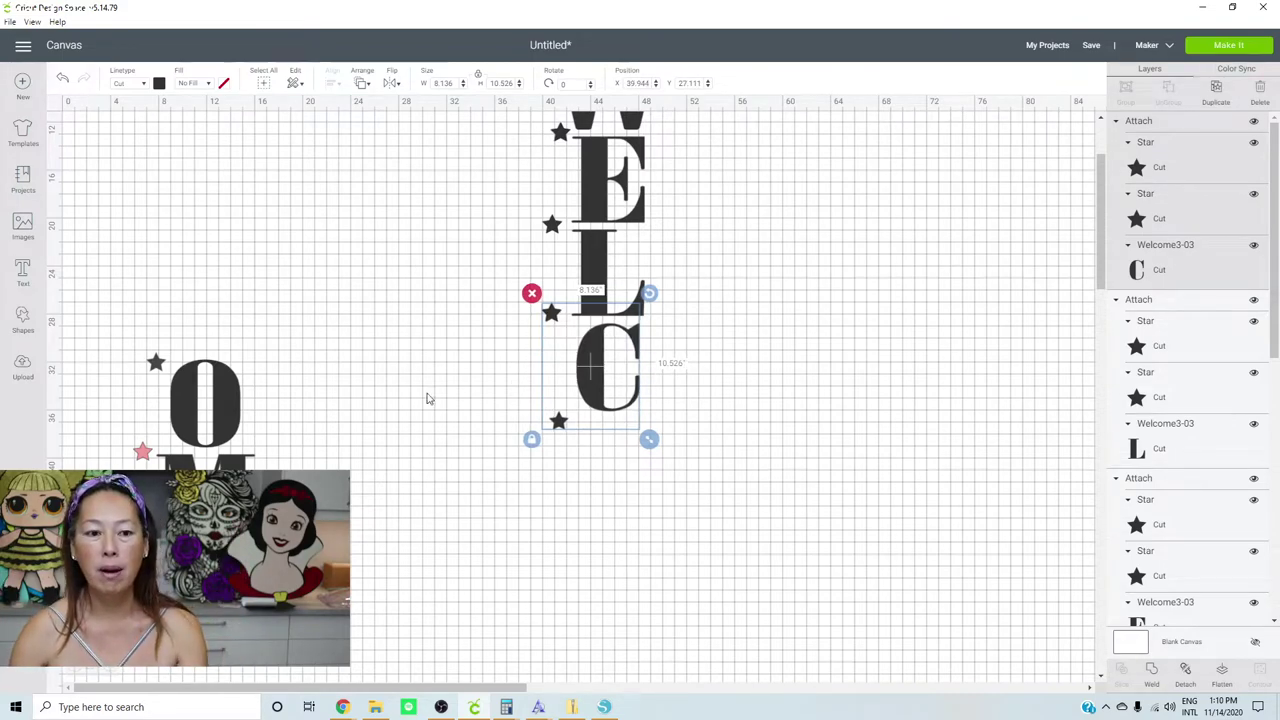
Attach the O to its upper black star and lower pink star, and place the set below the moved C at about X 39.4, Y 36.2
left_click(143, 451)
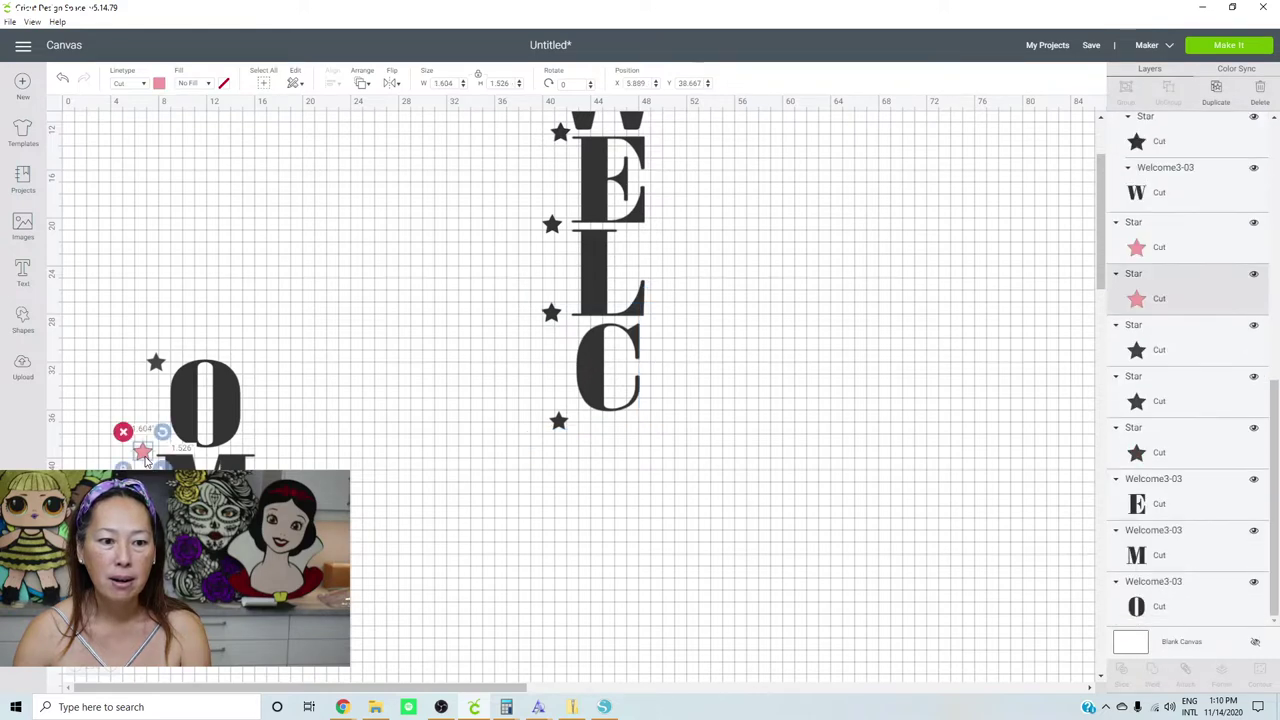
left_click(155, 364, "shift")
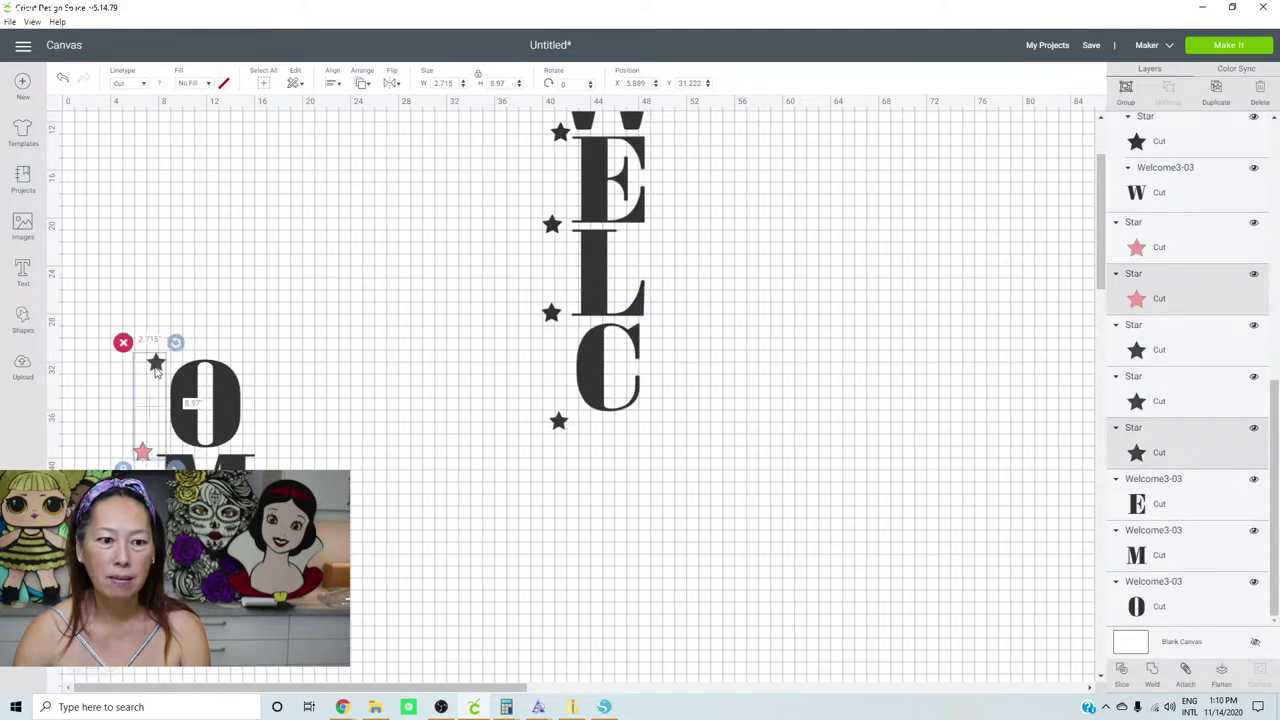
left_click(228, 398, "shift")
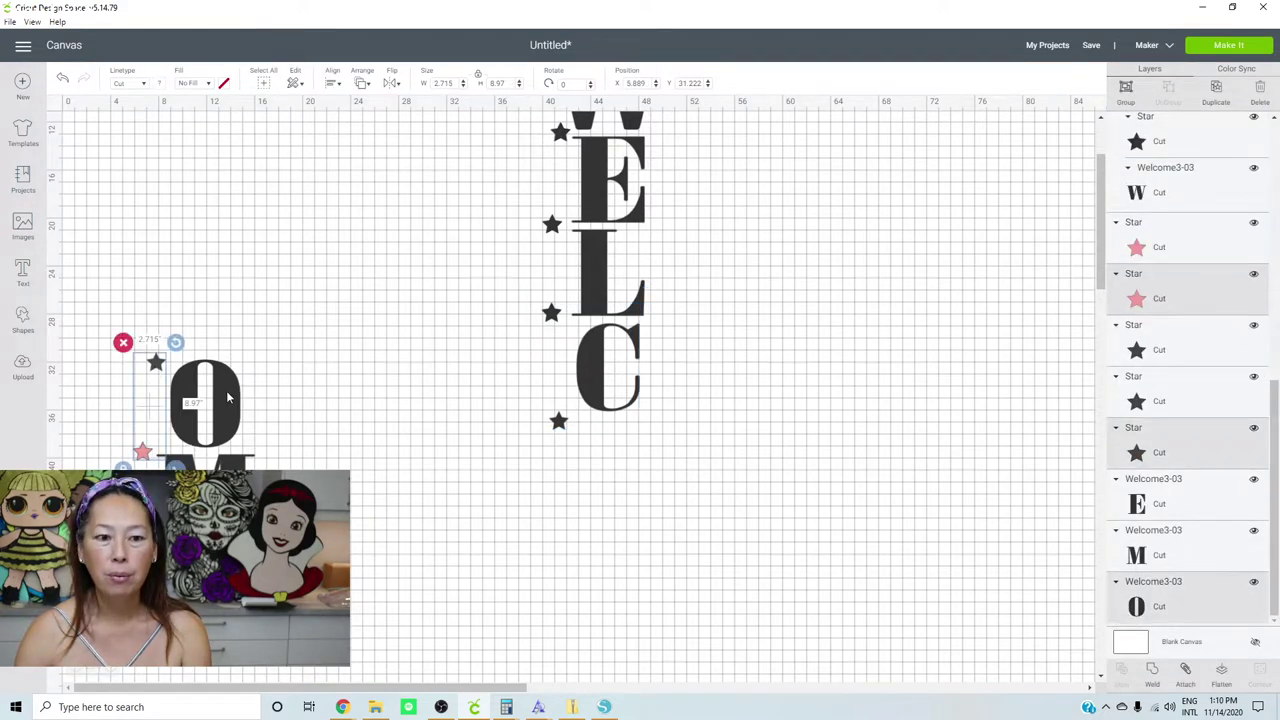
left_click(1190, 676)
left_click_drag(233, 401, 640, 462)
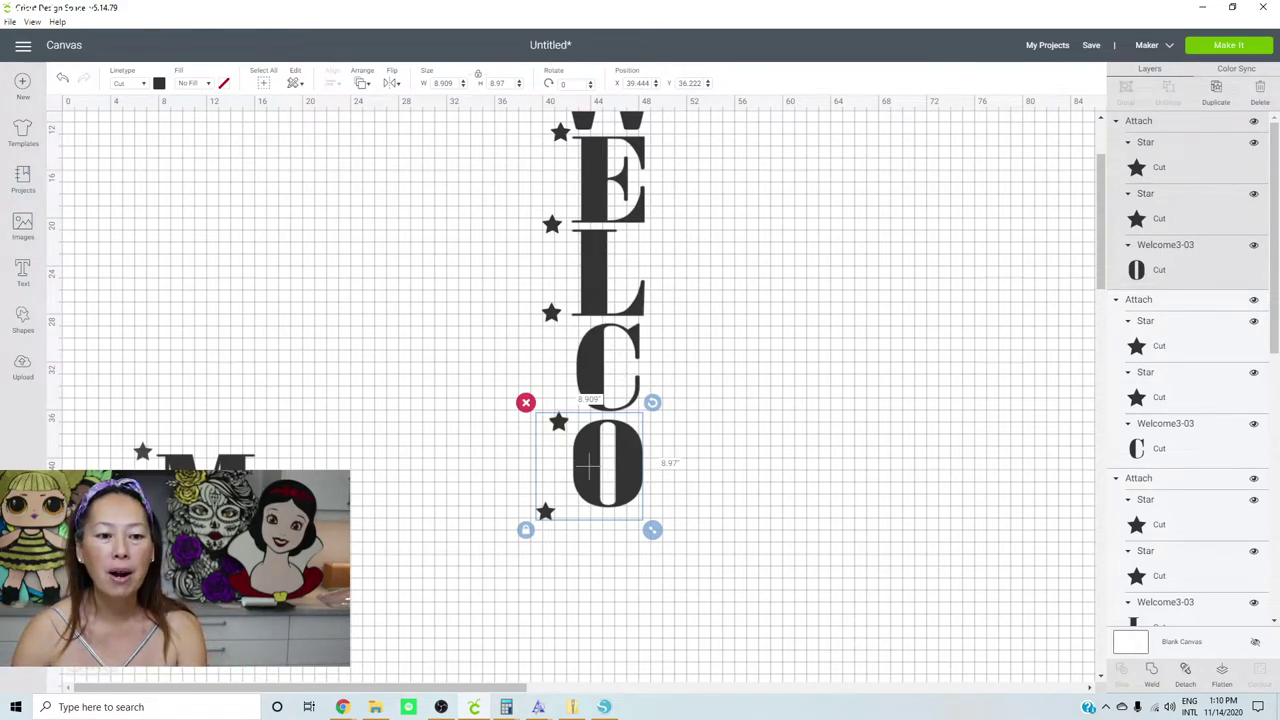
Attach the M to its upper black star and the last pink star, and place the set below the moved O with their shared stars overlapping
scroll(1180, 400, "down", 5)
left_click(1180, 388)
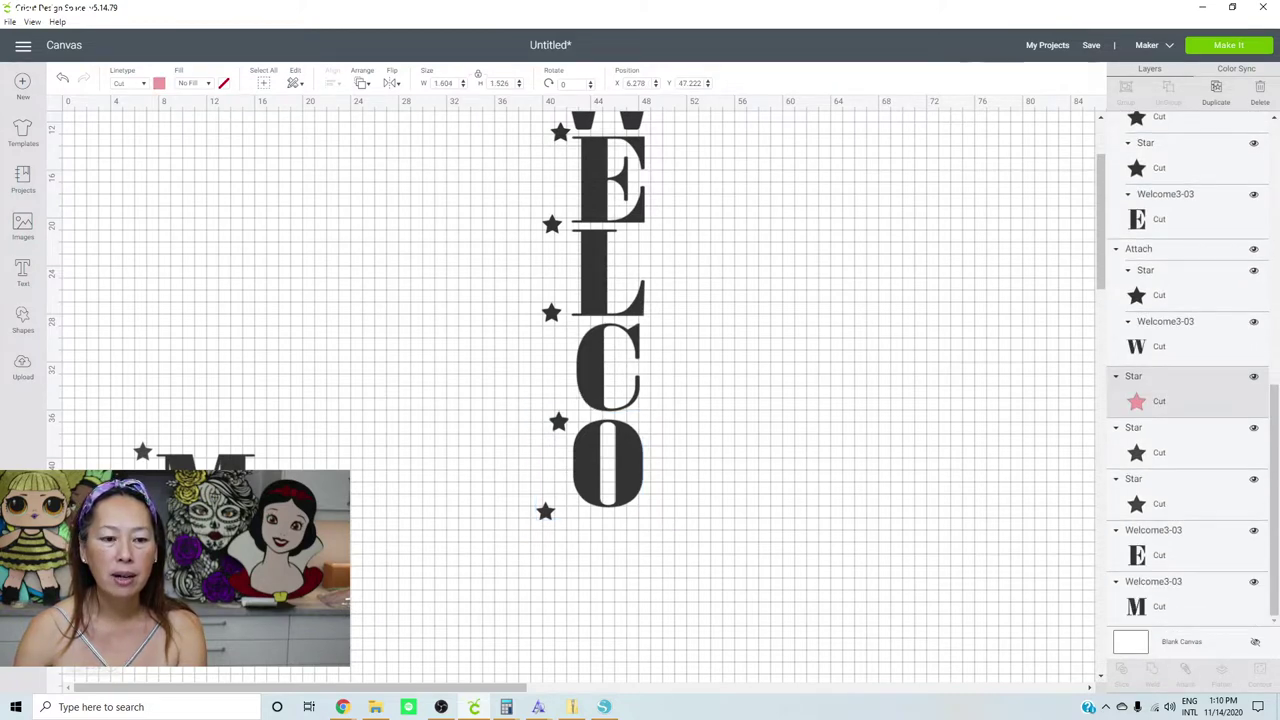
left_click(1180, 490, "shift")
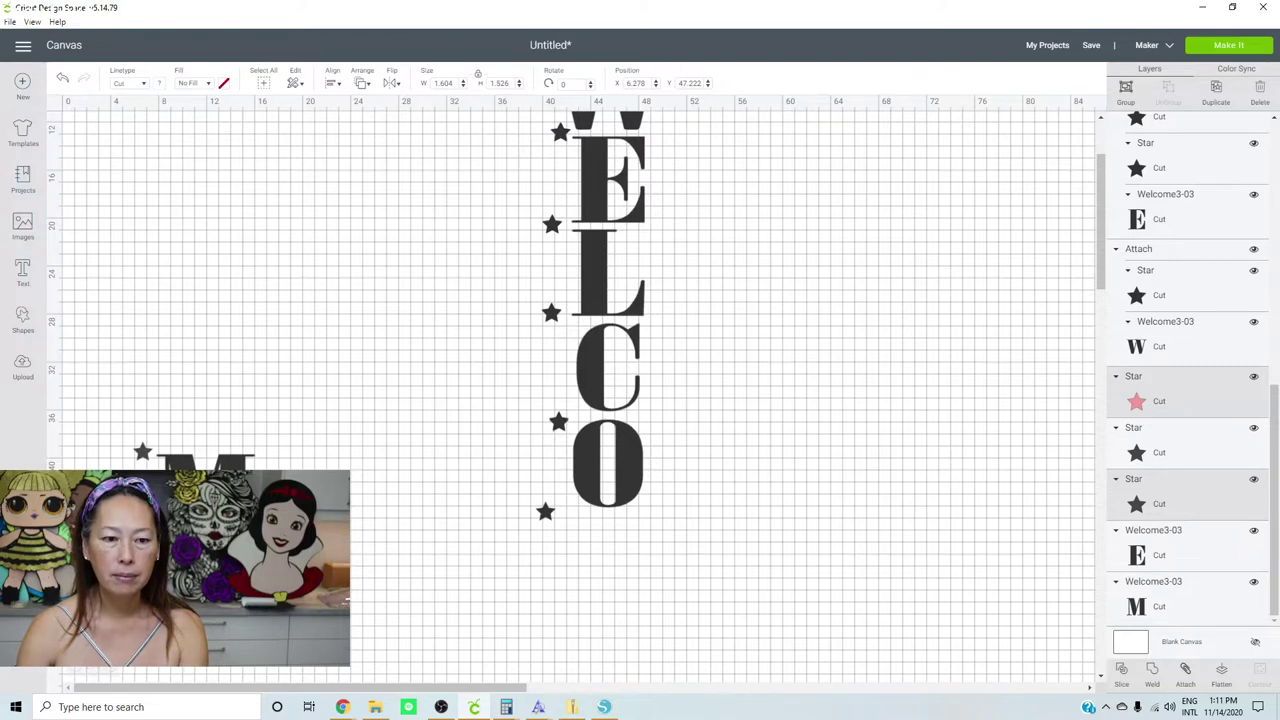
left_click(1180, 595, "shift")
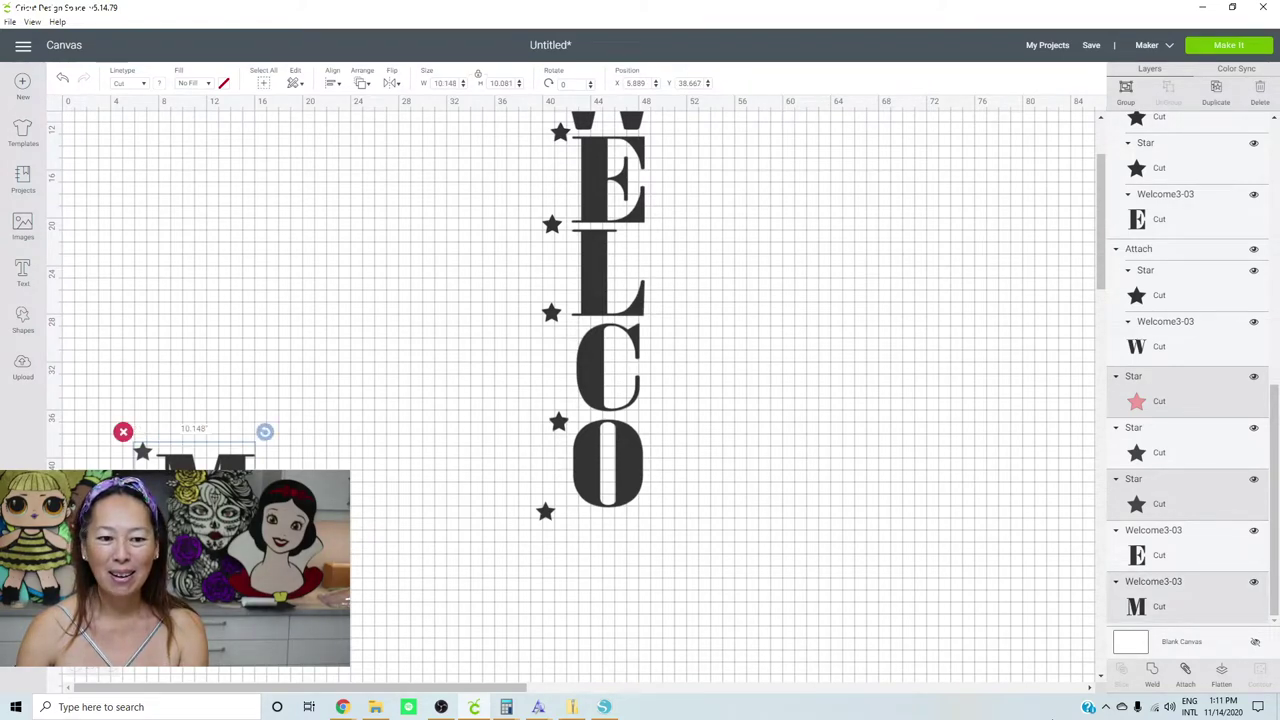
left_click(1185, 672)
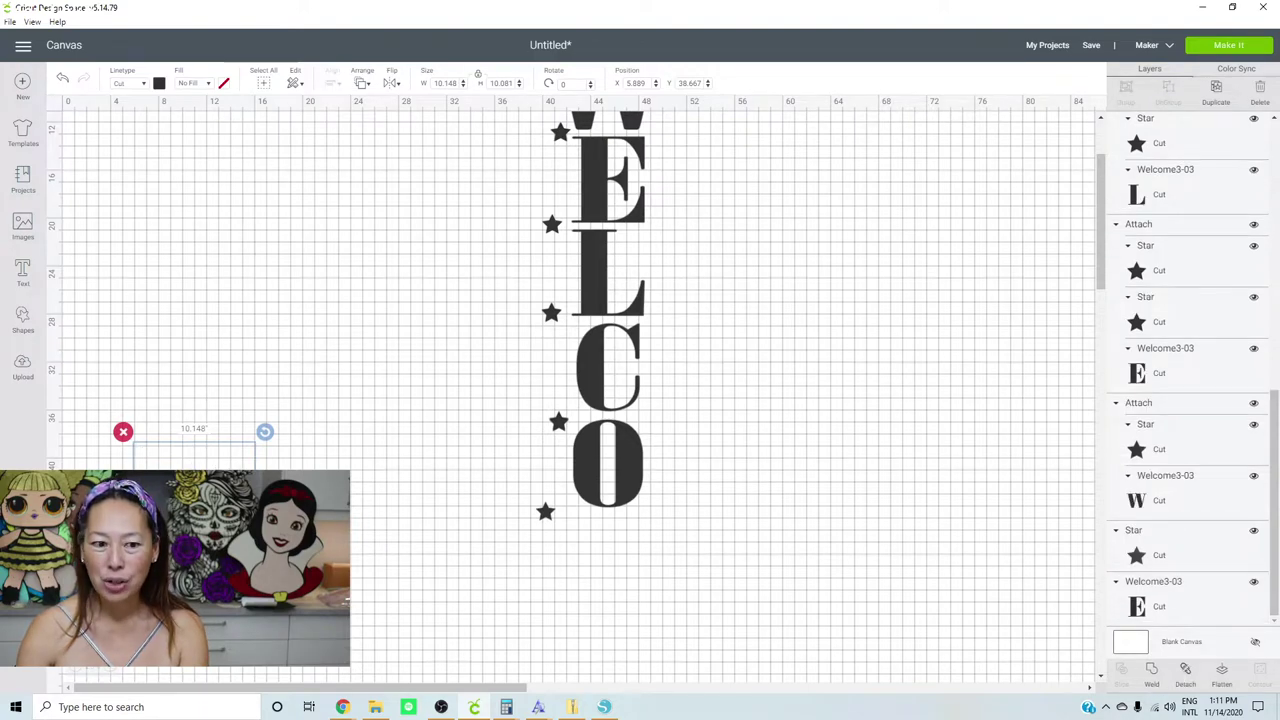
left_click_drag(260, 497, 655, 558)
left_click(740, 560)
Attach the final E to the remaining black star above it, and place the set below the moved M with their shared stars overlapping
scroll(740, 560, "down", 3)
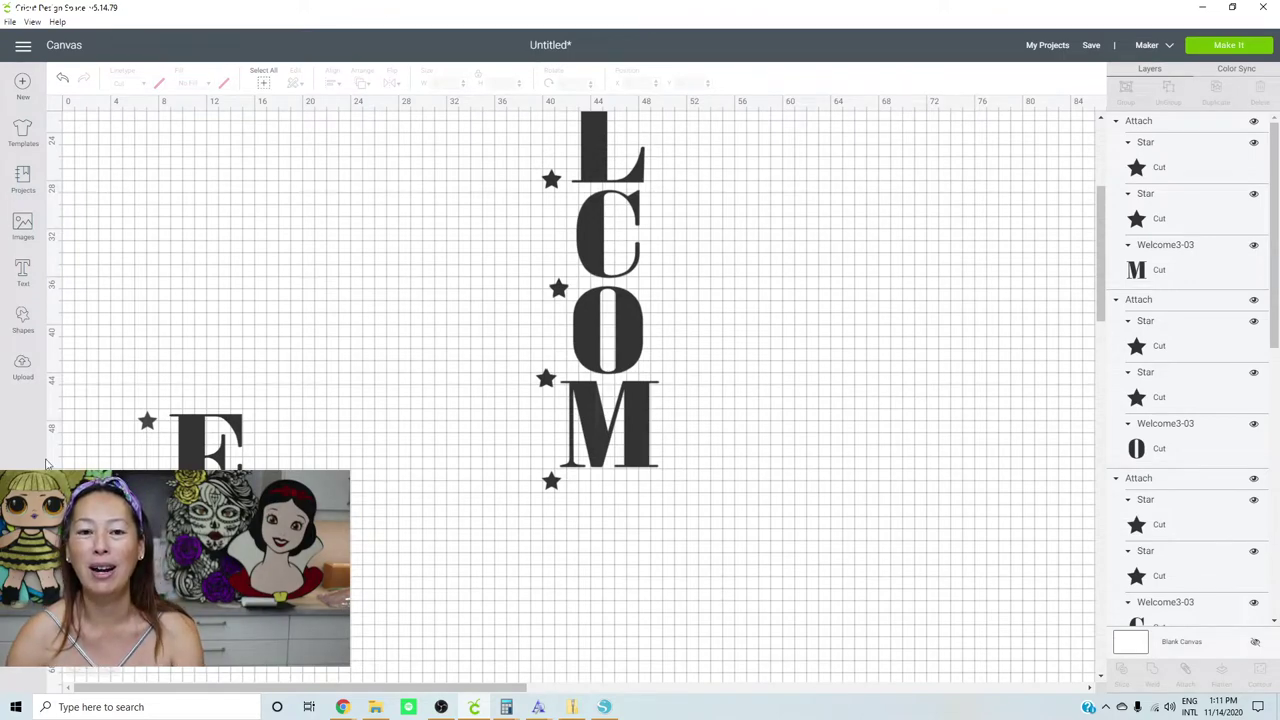
left_click_drag(122, 380, 286, 490)
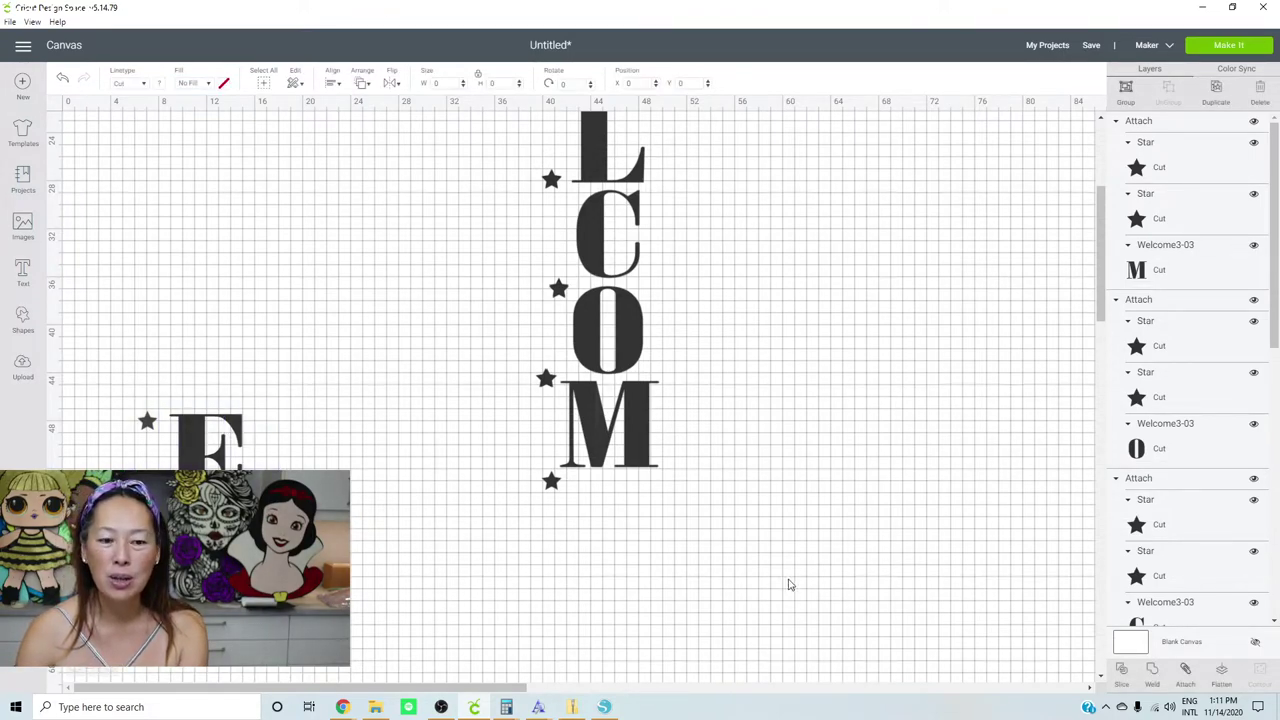
left_click(1185, 670)
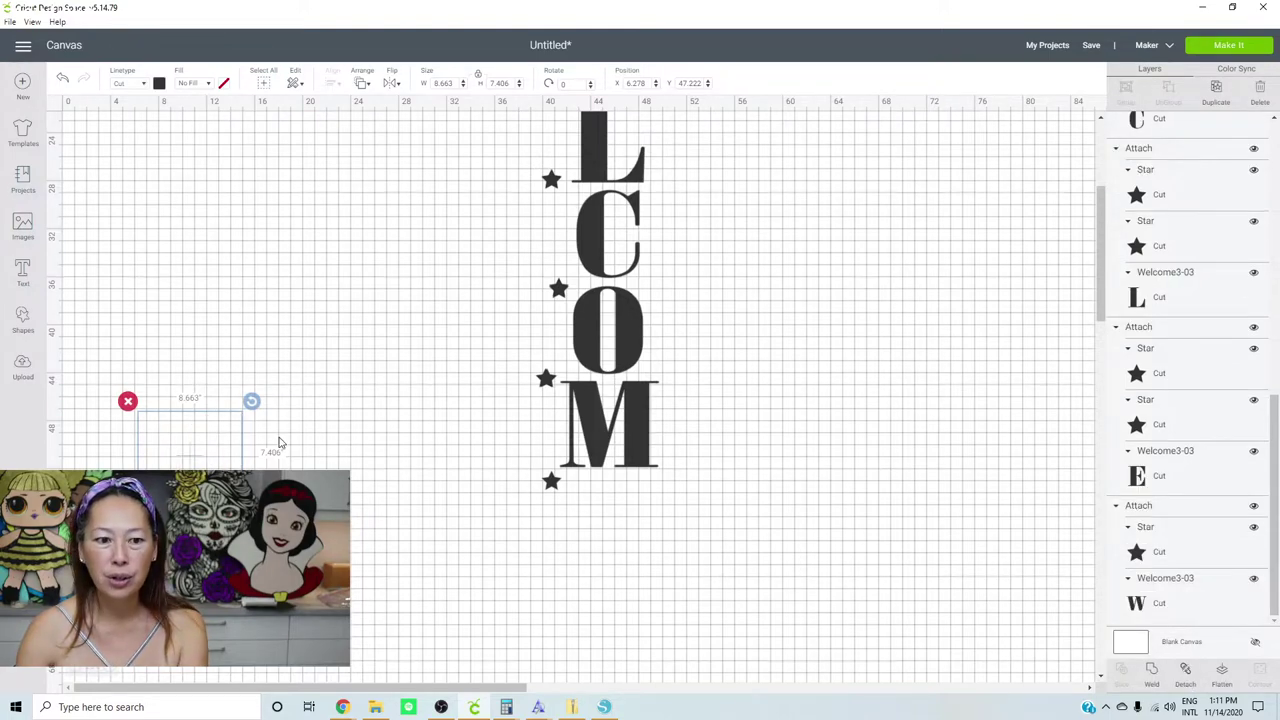
left_click_drag(218, 455, 593, 513)
Preview the cutting mats to check how each letter and its stars are laid out, and return to the canvas
left_click(1222, 46)
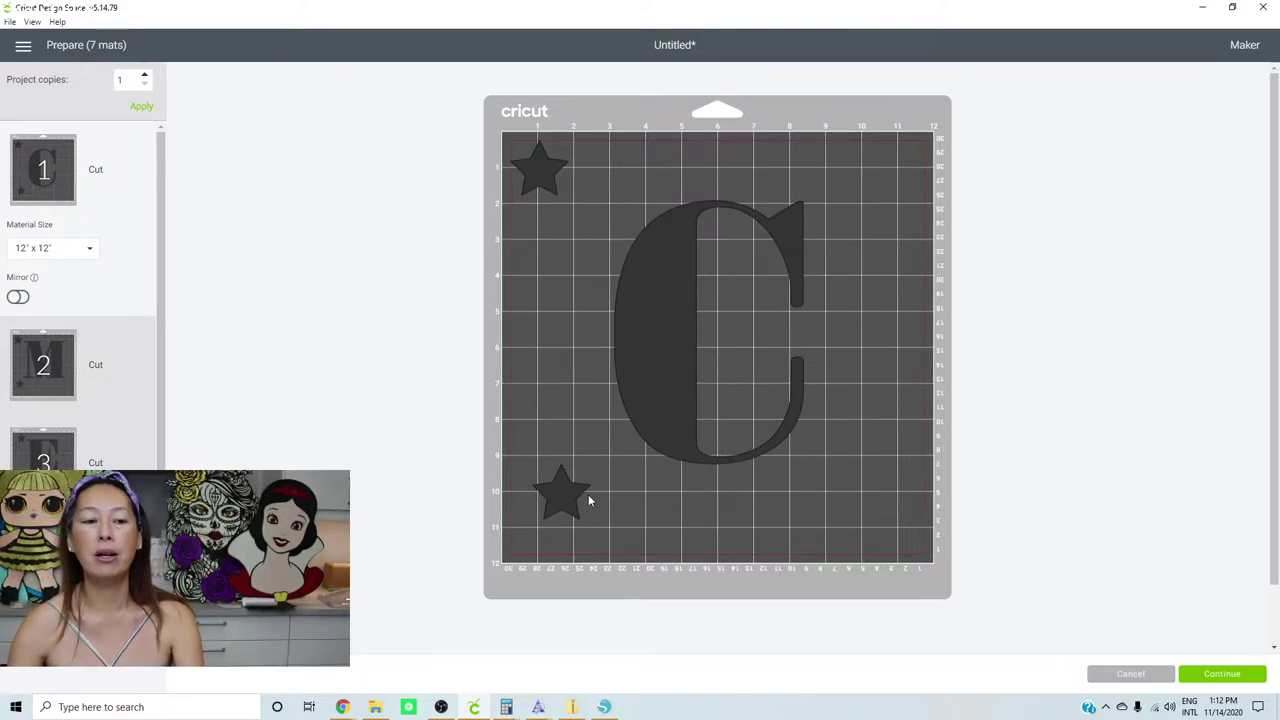
left_click(44, 388)
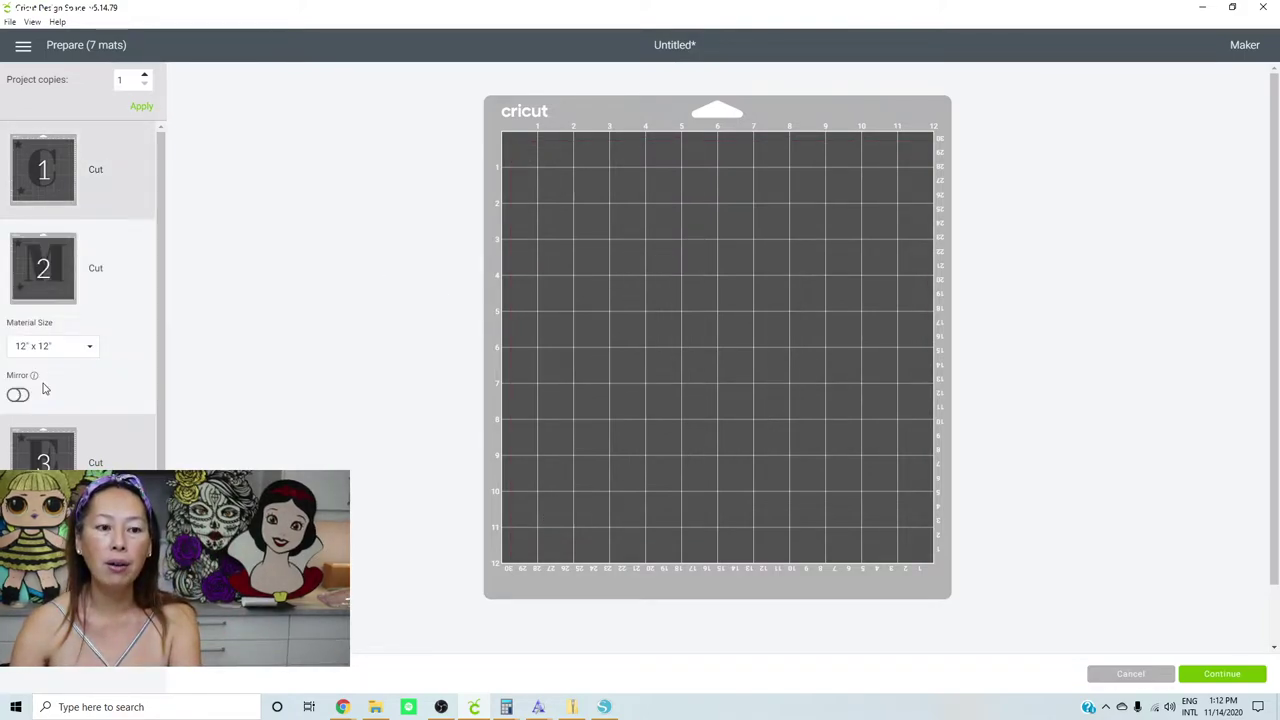
left_click(50, 463)
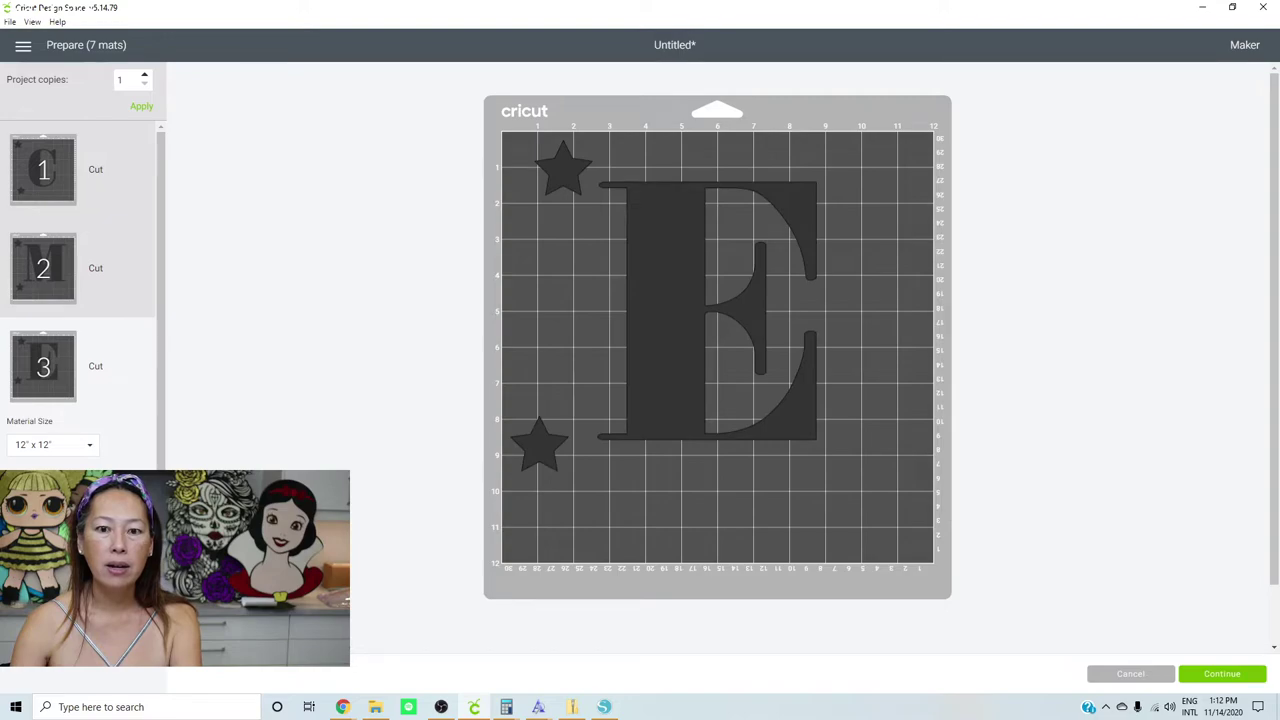
left_click(44, 450)
left_click(40, 430)
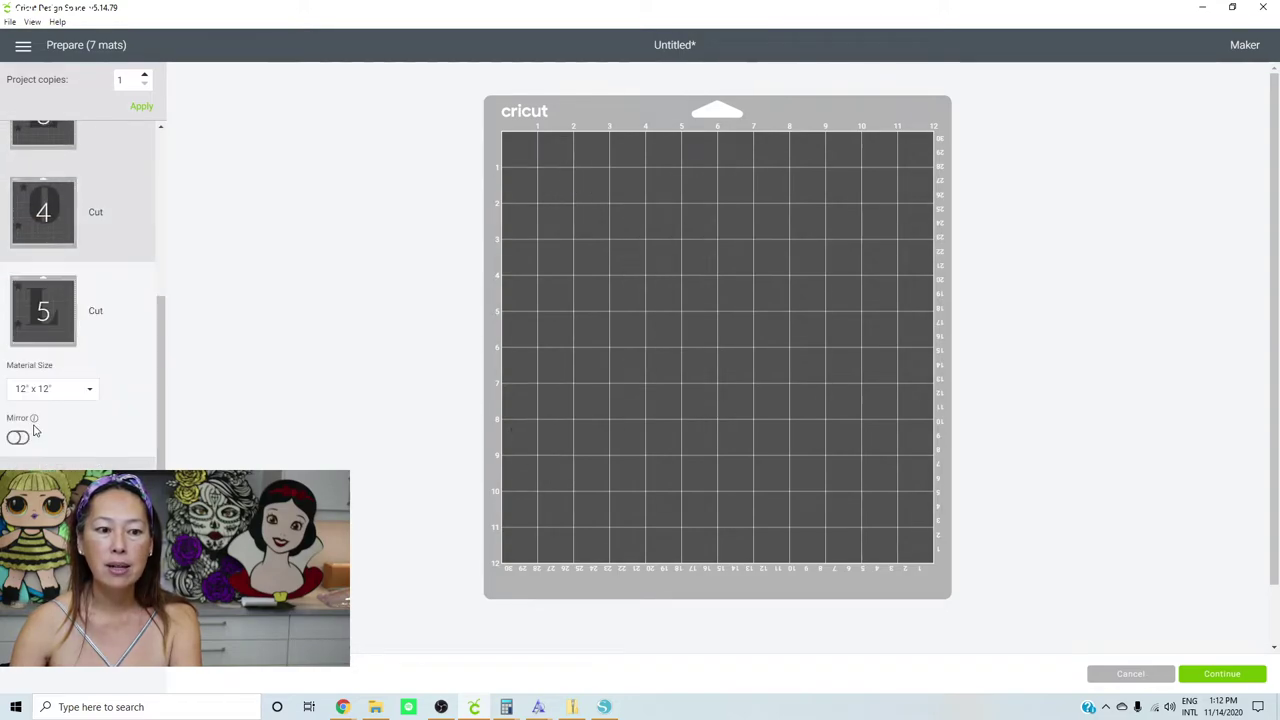
left_click(43, 500)
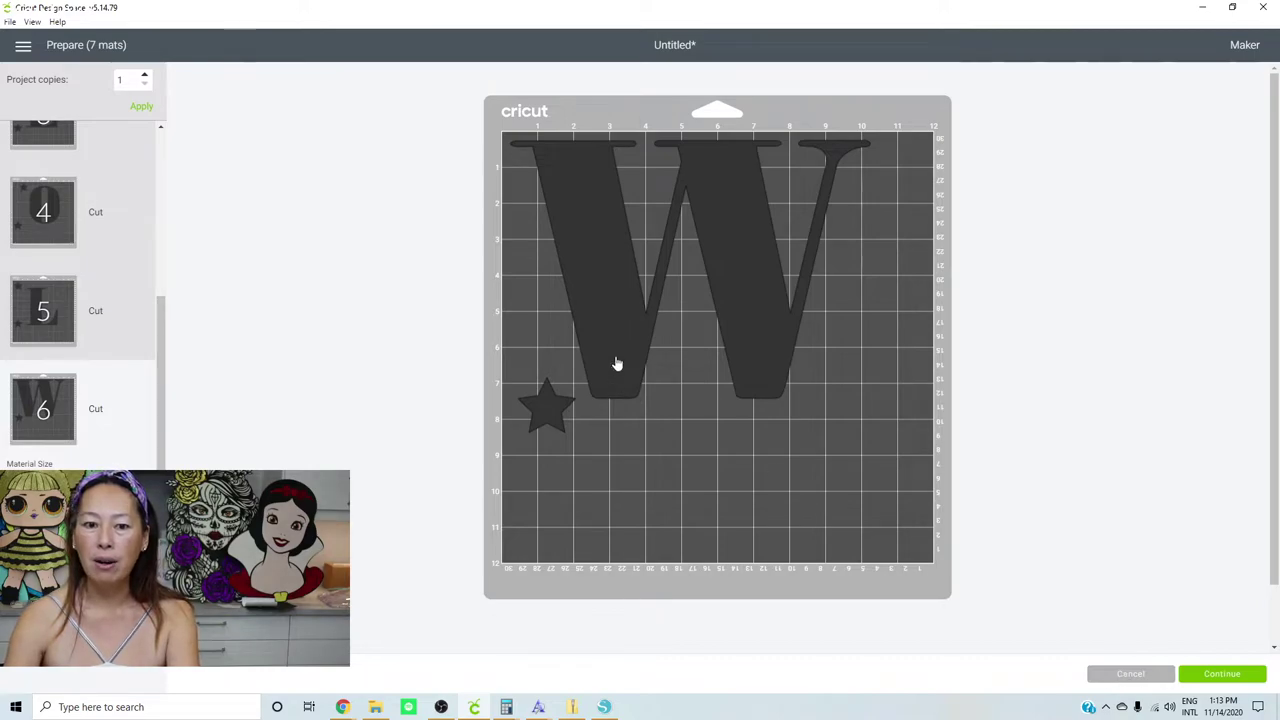
key("Escape")
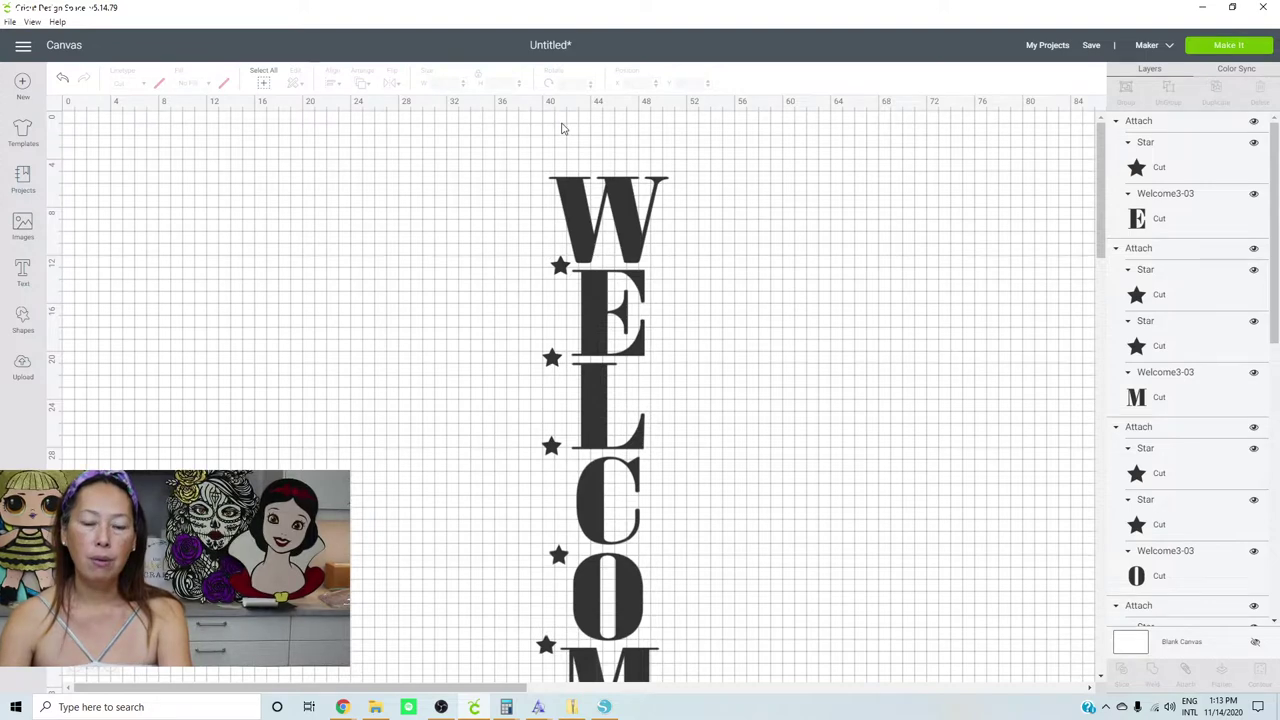
Insert another copy of the uploaded WELCOME image and weld it into one shape placed at about X 13.2, Y 7.2
left_click(22, 368)
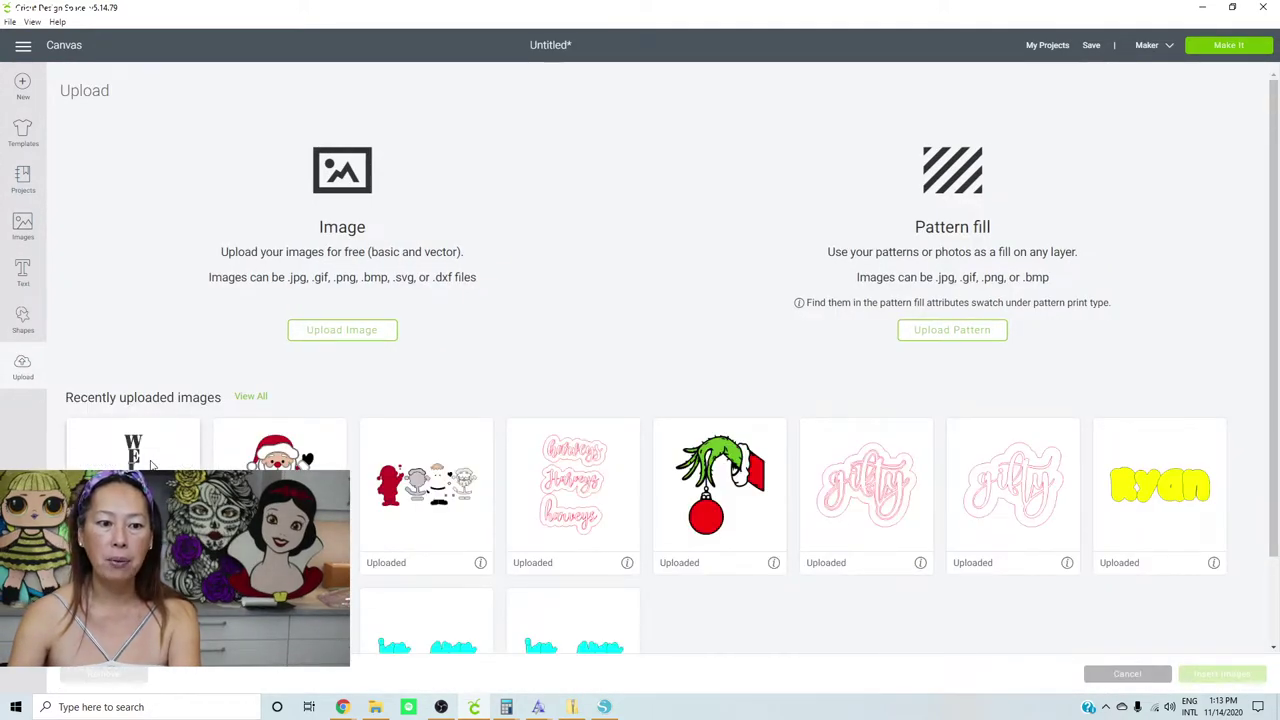
left_click(152, 464)
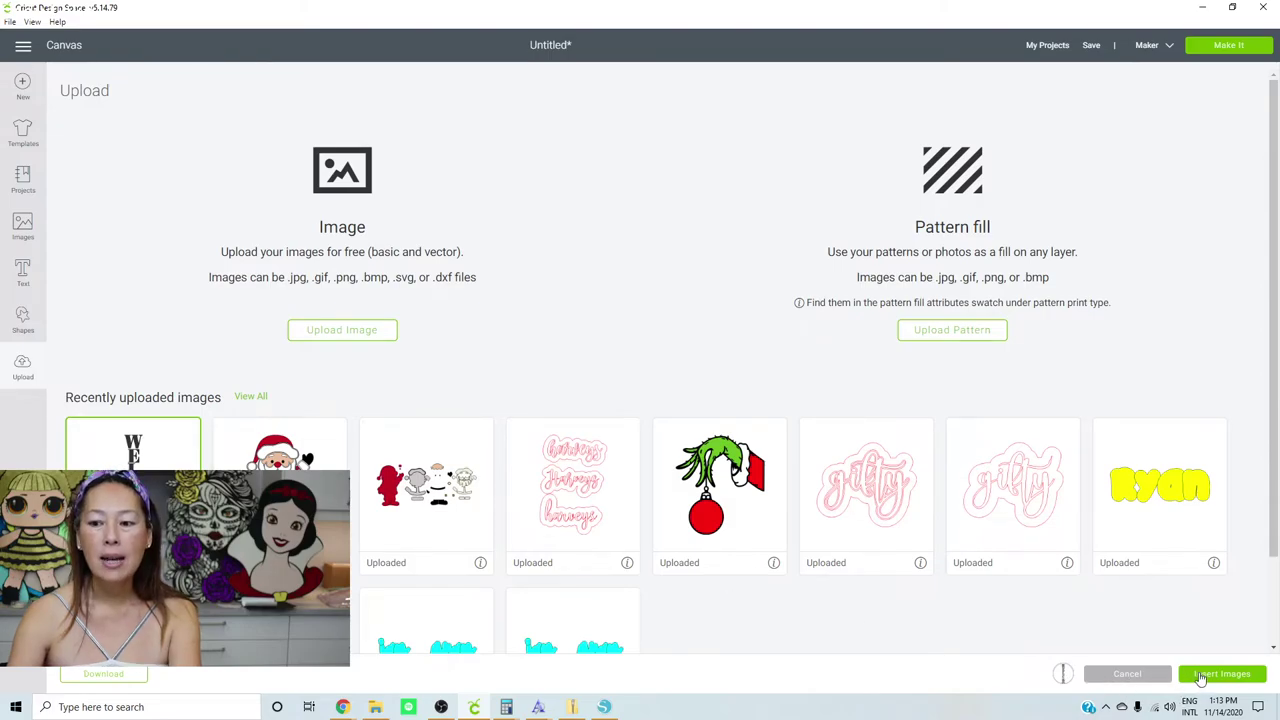
left_click(1221, 674)
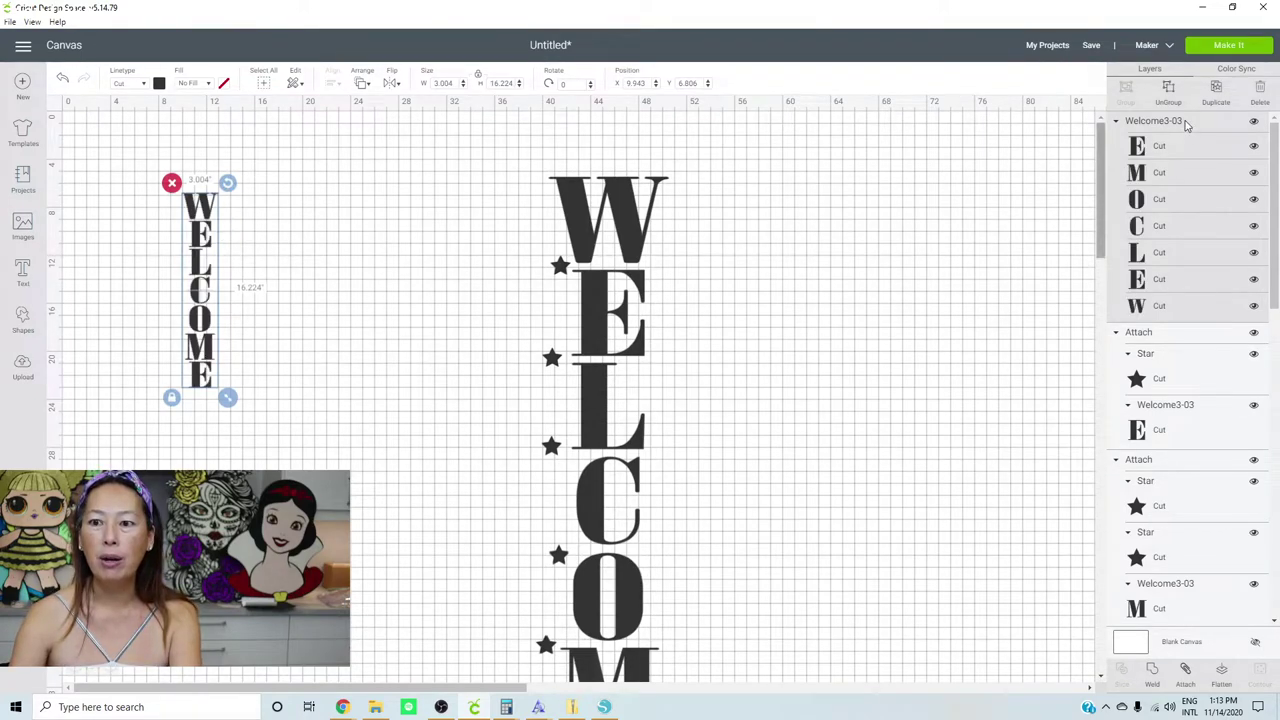
left_click(1155, 678)
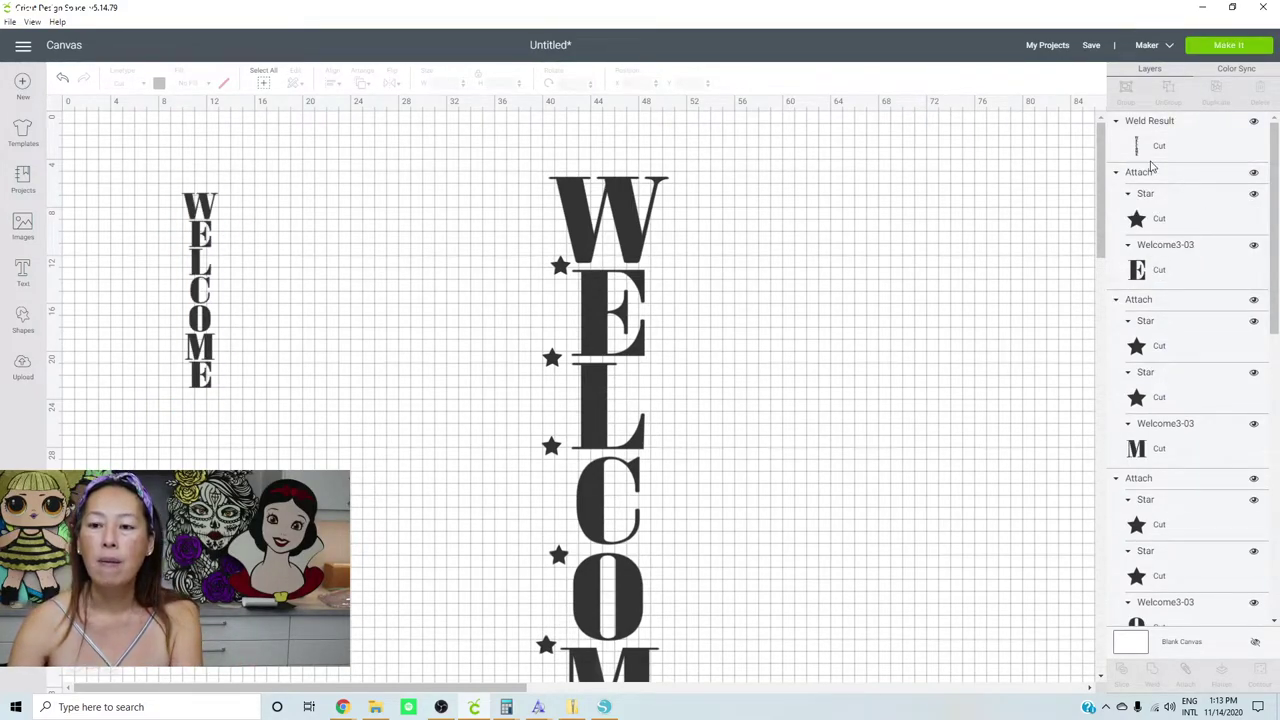
left_click(201, 258)
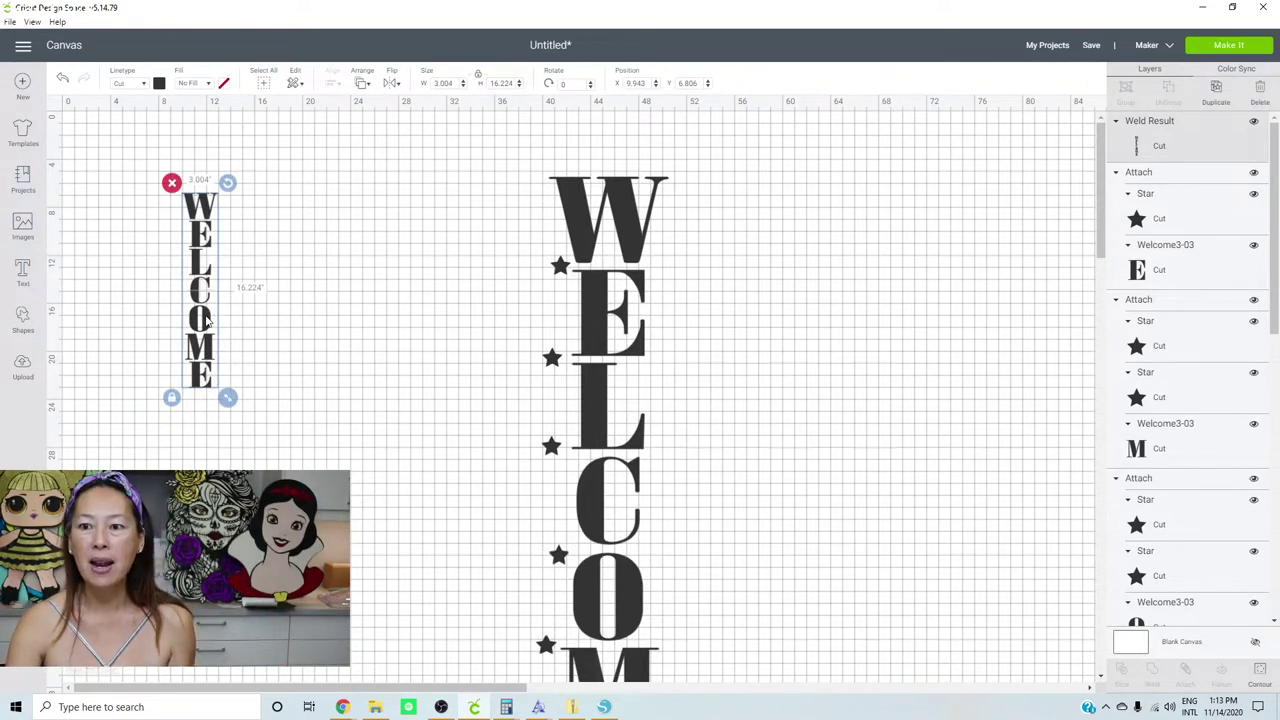
left_click_drag(205, 320, 244, 325)
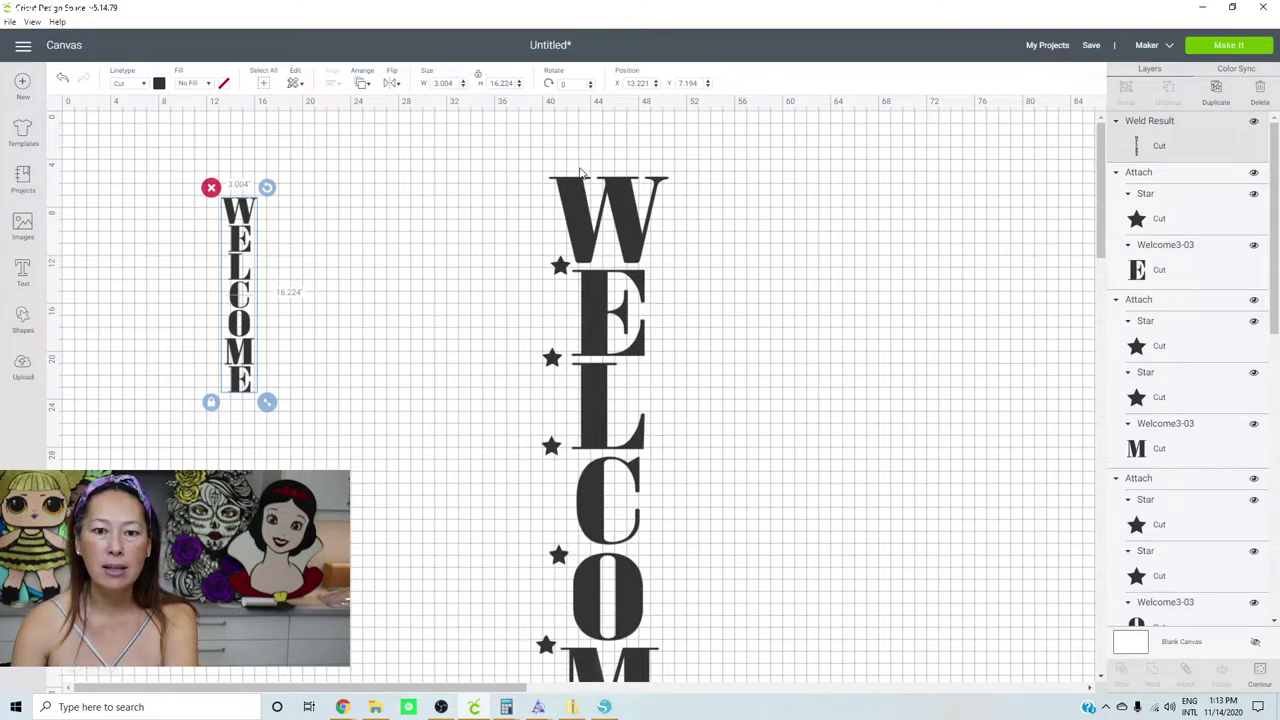
left_click_drag(527, 137, 680, 676)
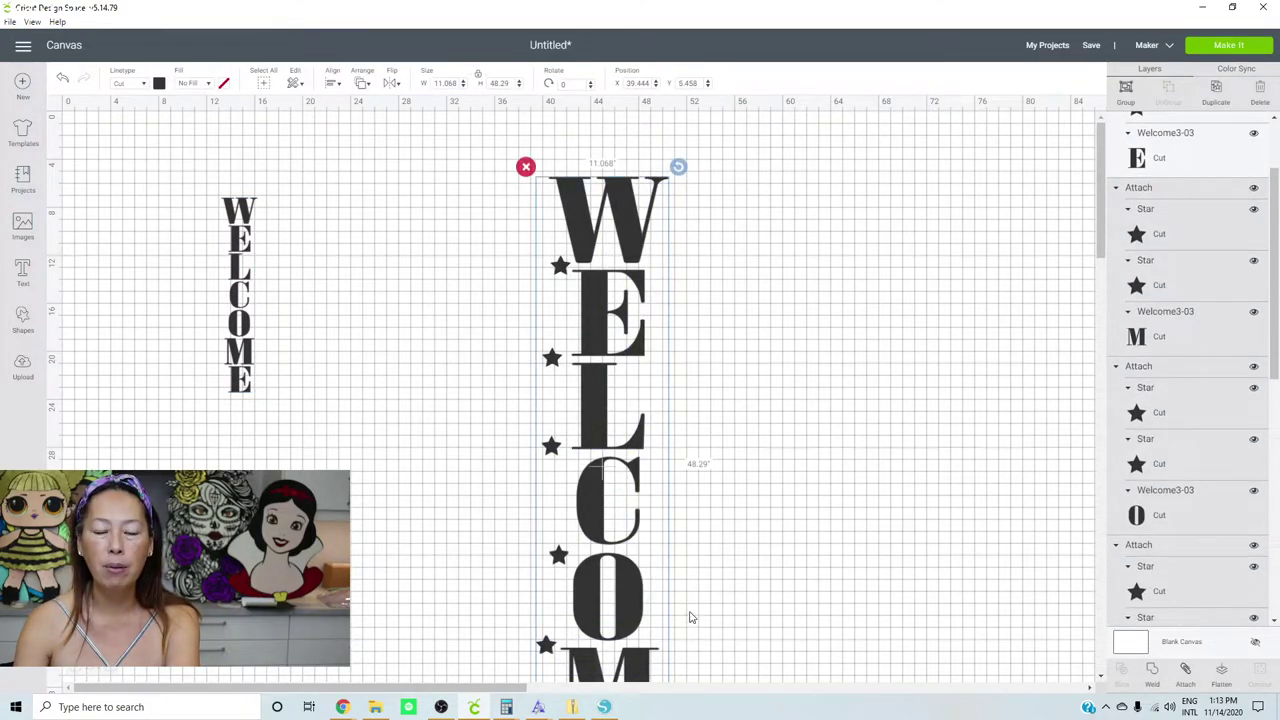
scroll(686, 586, "down", 10)
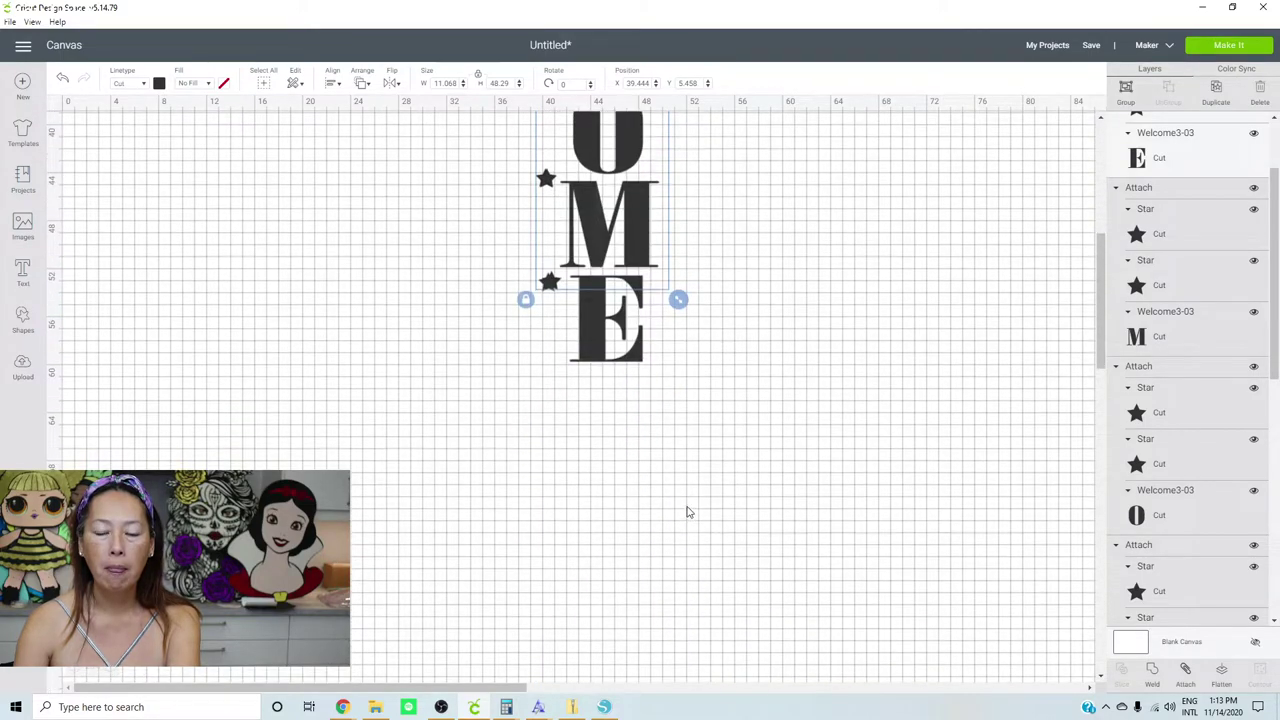
left_click(674, 430)
left_click_drag(700, 406, 458, 194)
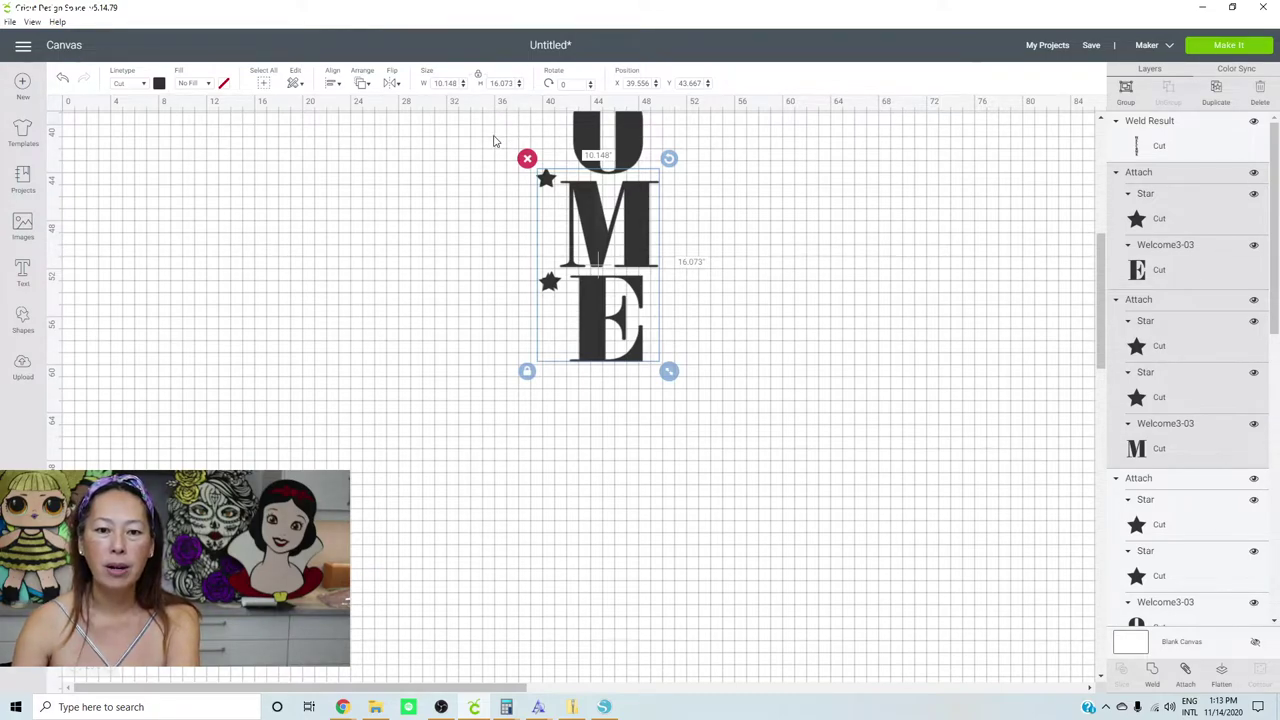
scroll(620, 205, "up", 7)
left_click(510, 218)
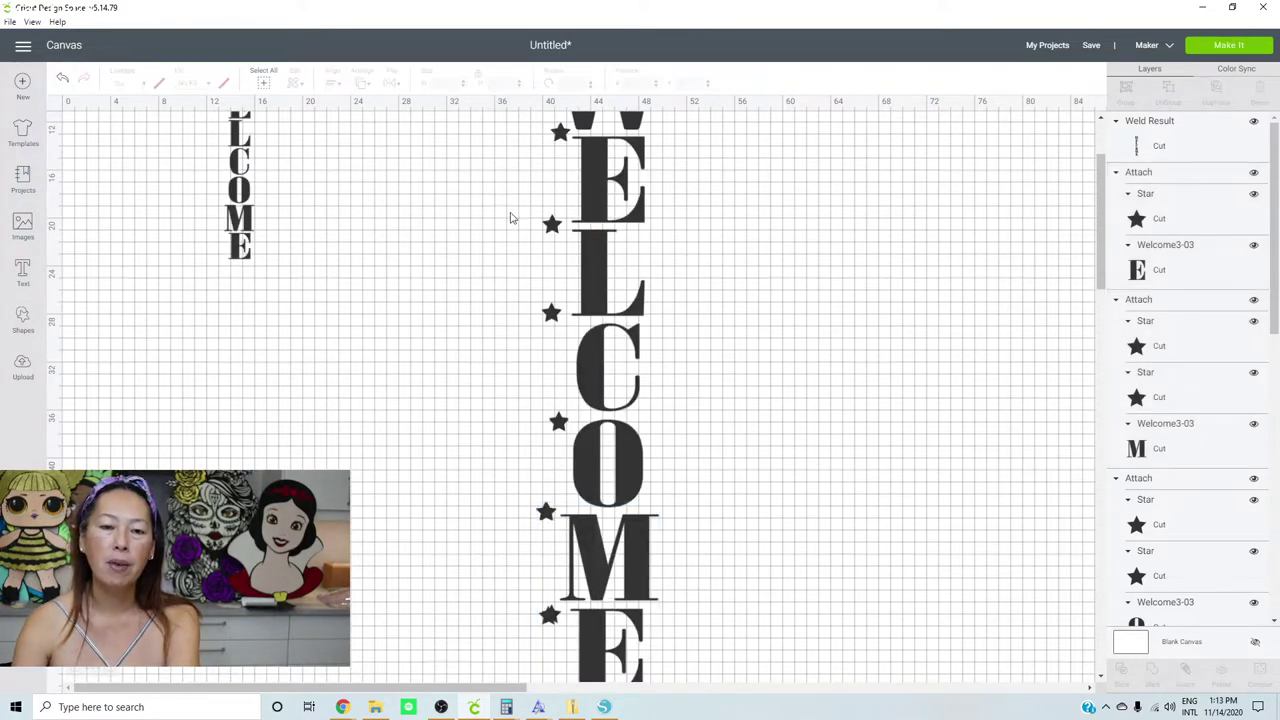
Move the welded WELCOME down to about X 12.8, Y 25.9 and set its width to 10 inches
left_click(253, 210)
left_click_drag(243, 200, 238, 422)
left_click(440, 83)
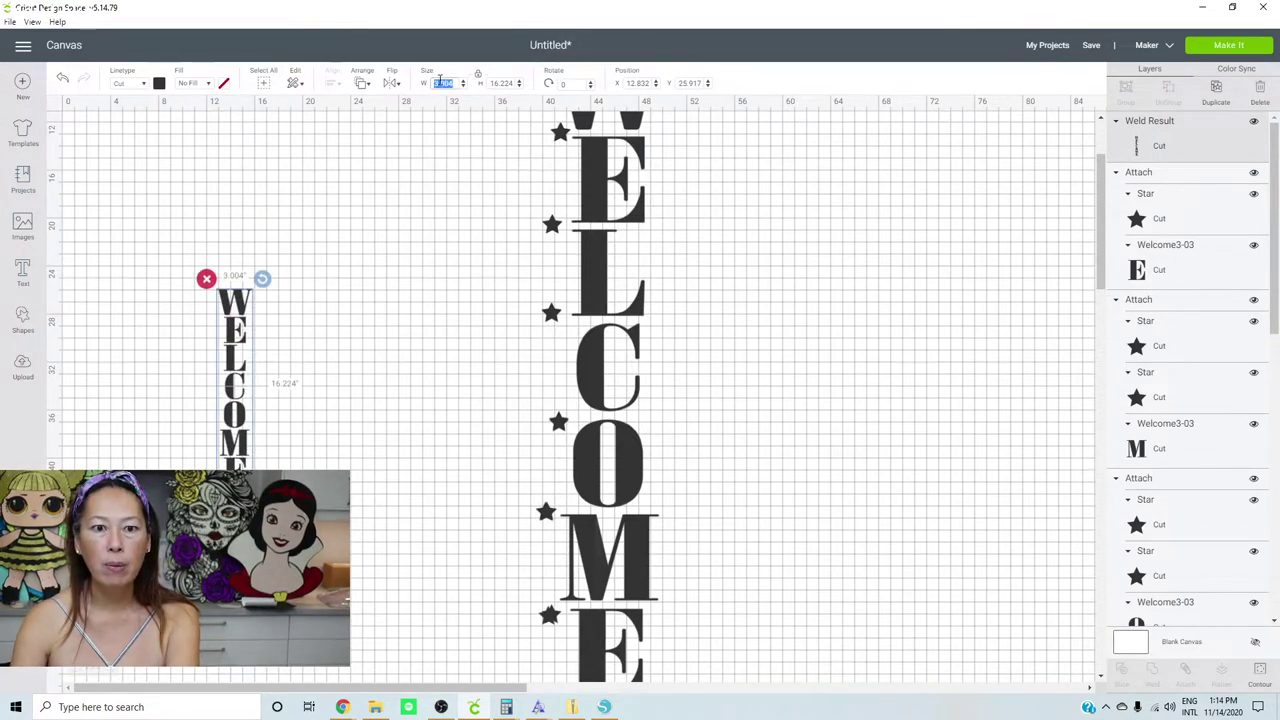
type("10")
key("Tab")
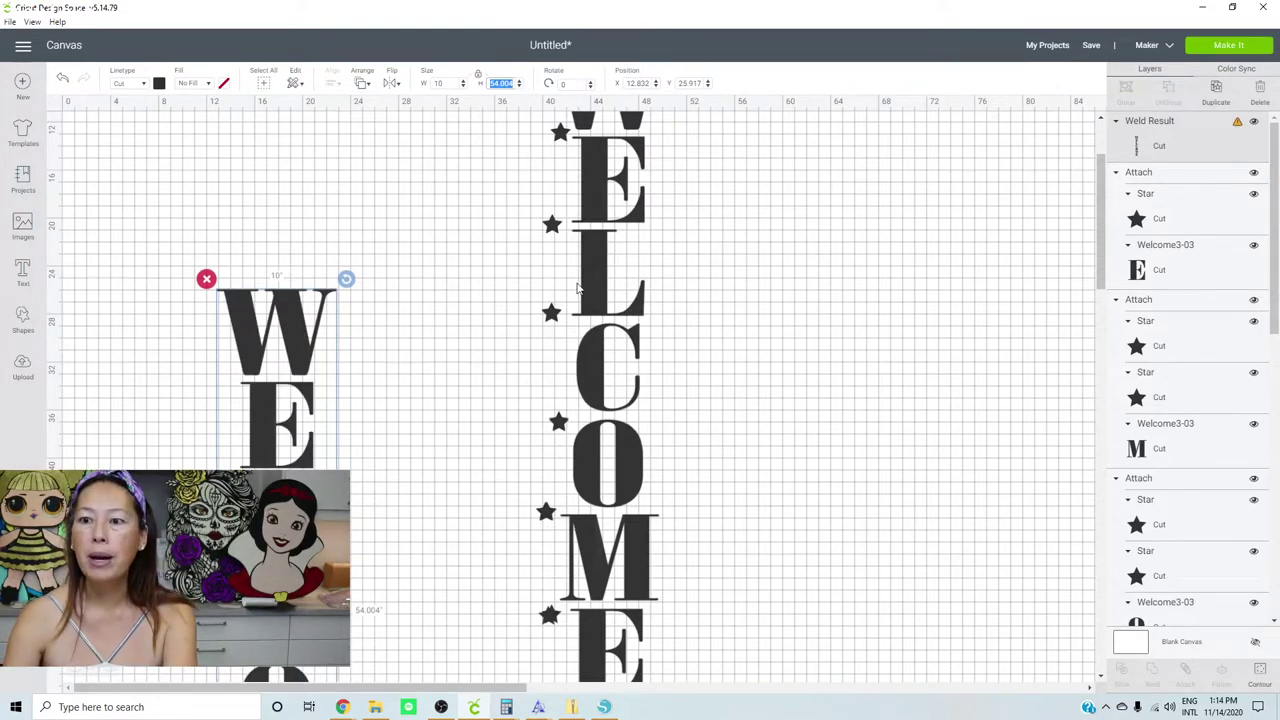
Delete all the separate letters with their attached stars, keeping only the welded WELCOME
left_click(496, 200)
scroll(496, 200, "down", 3)
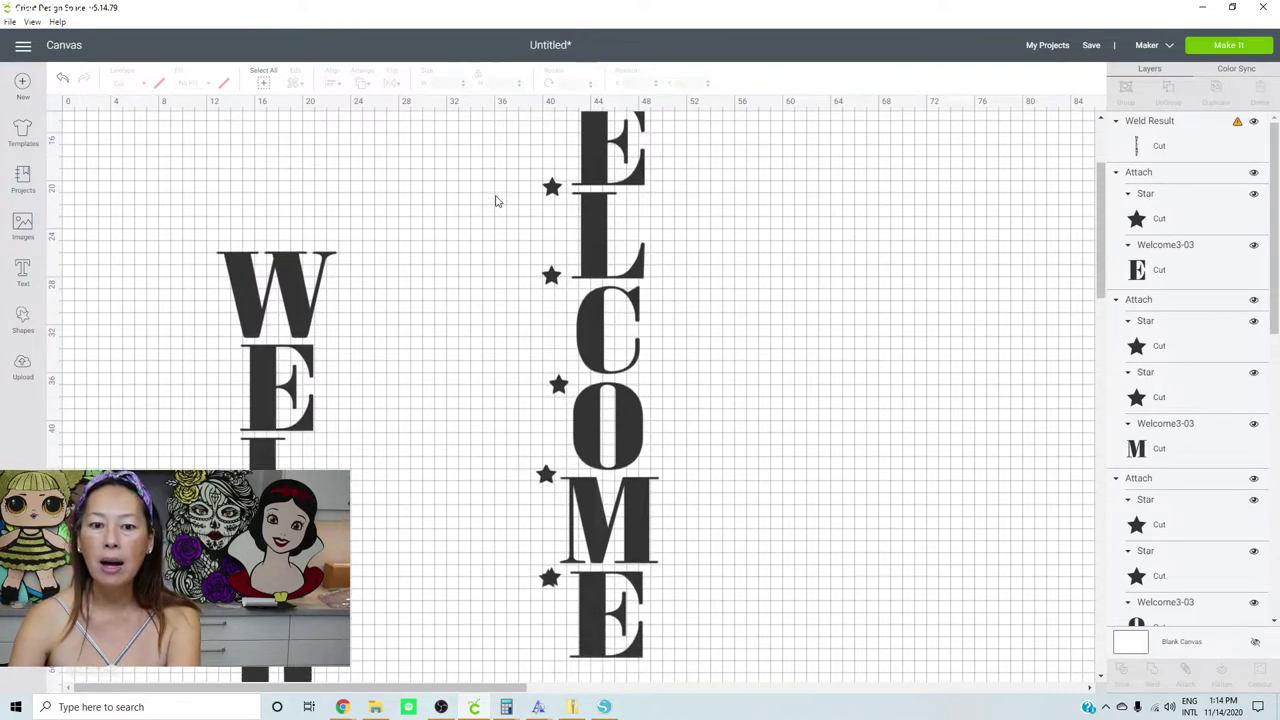
left_click_drag(715, 553, 502, 163)
key("Delete")
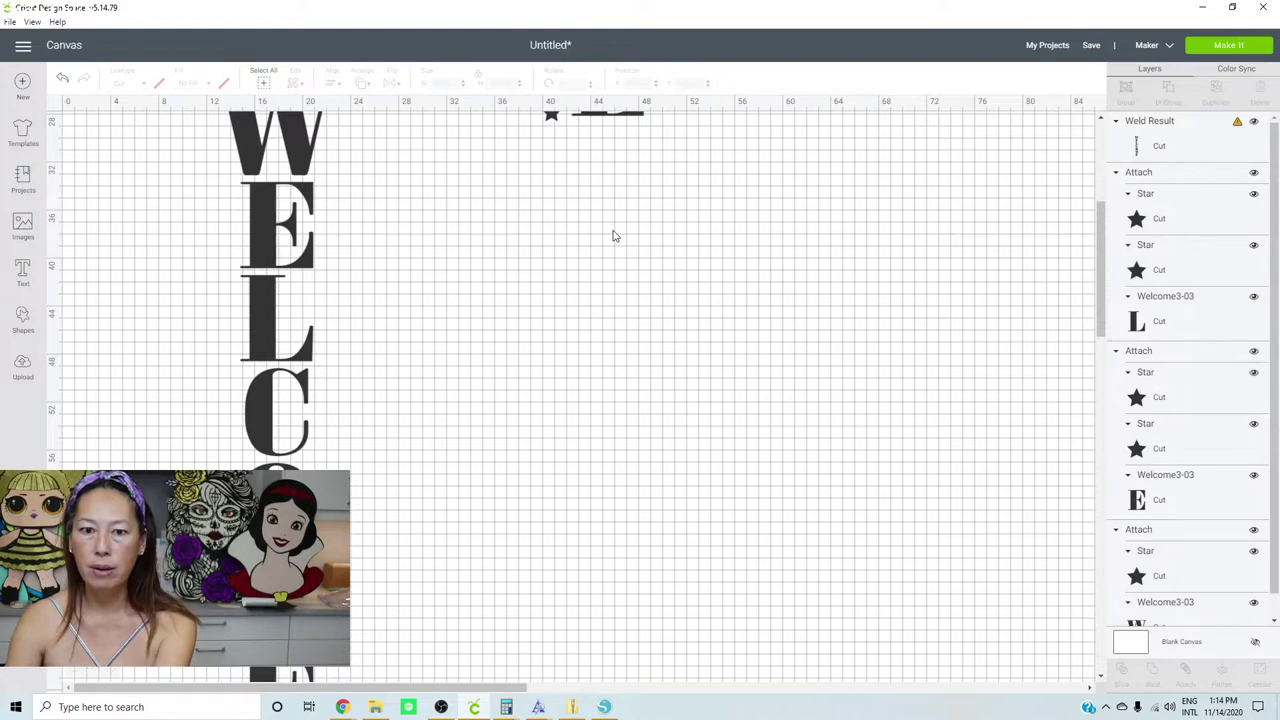
scroll(611, 234, "up", 4)
left_click_drag(700, 438, 535, 100)
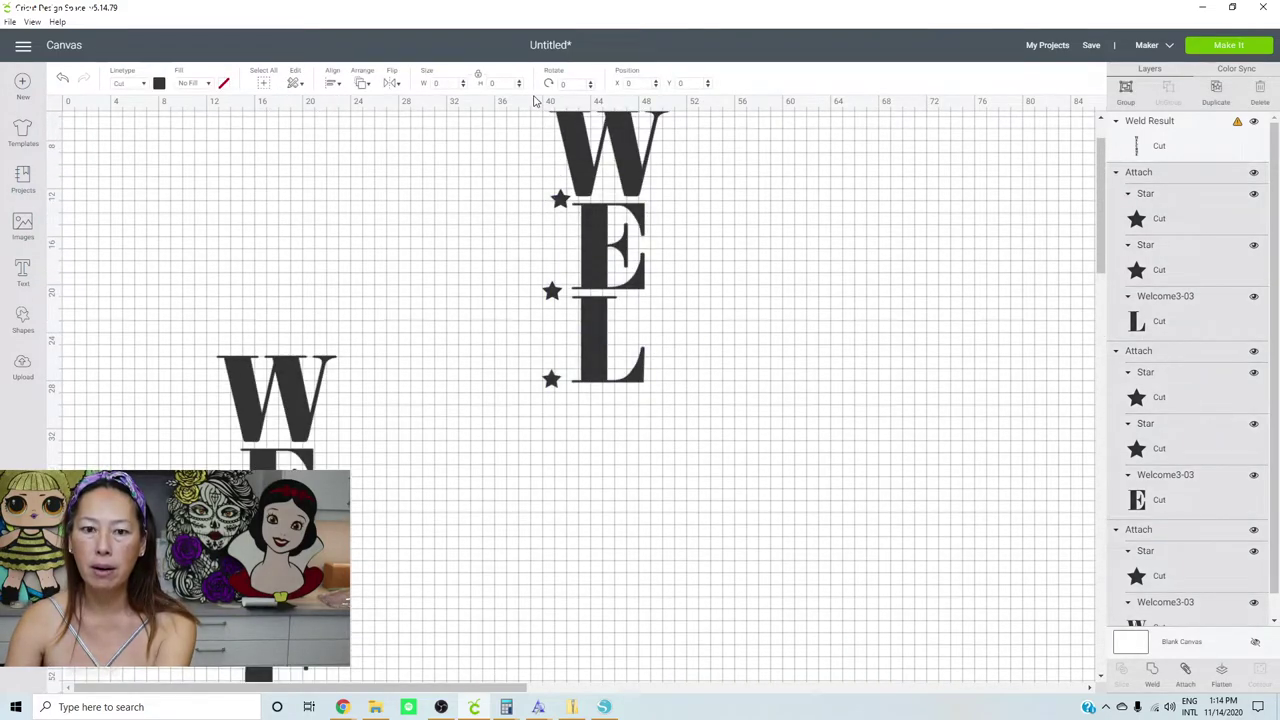
key("Delete")
Move the welded WELCOME to about X 23, Y 9.8 and leave it selected
left_click(305, 391)
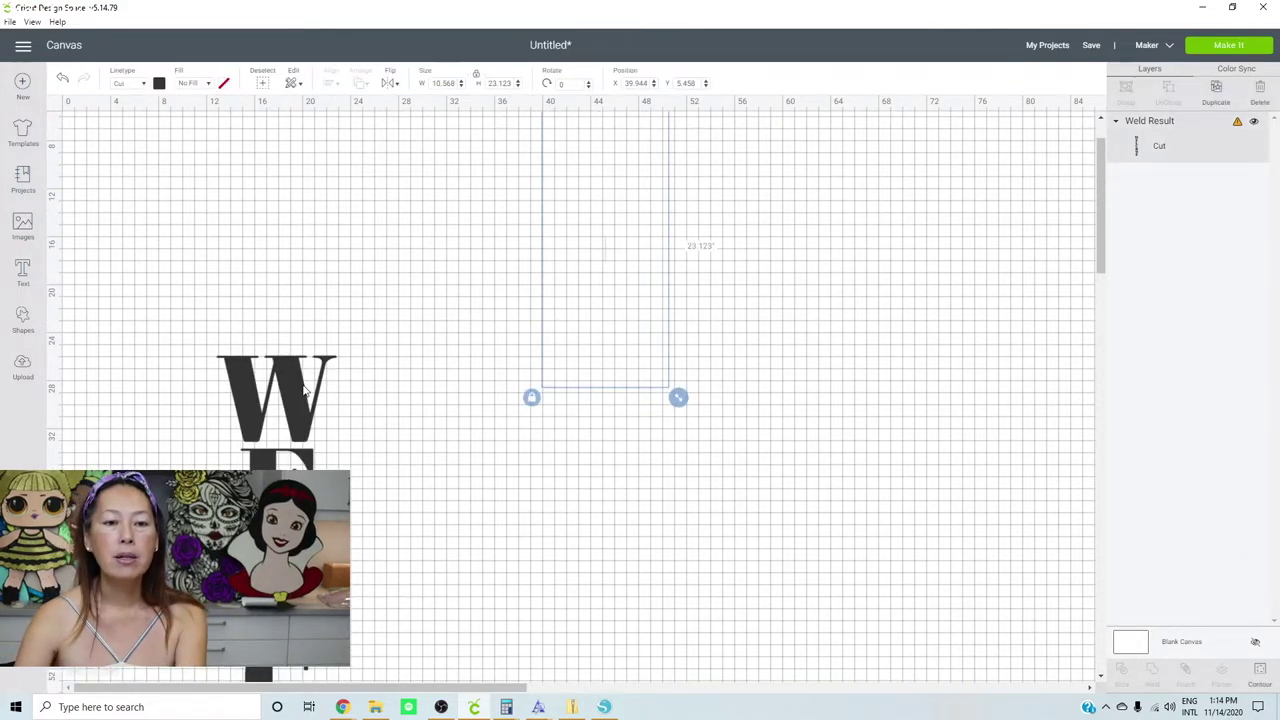
left_click_drag(305, 391, 427, 197)
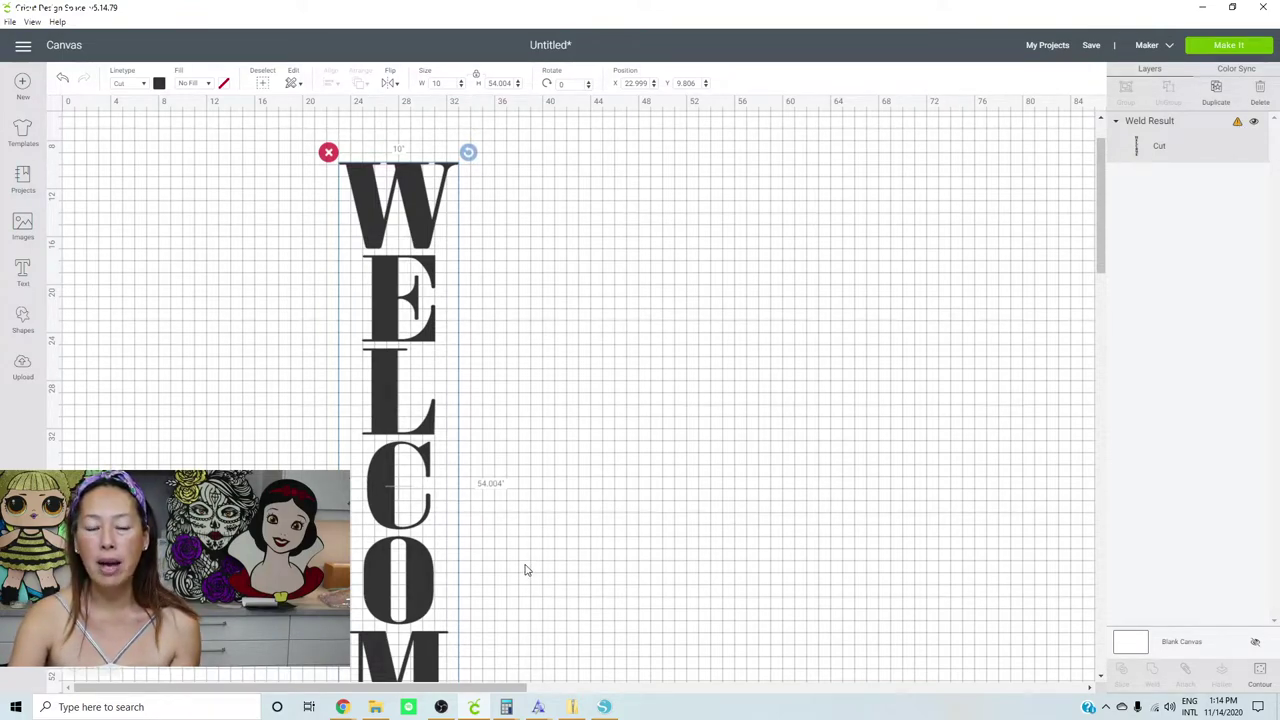
left_click(449, 353)
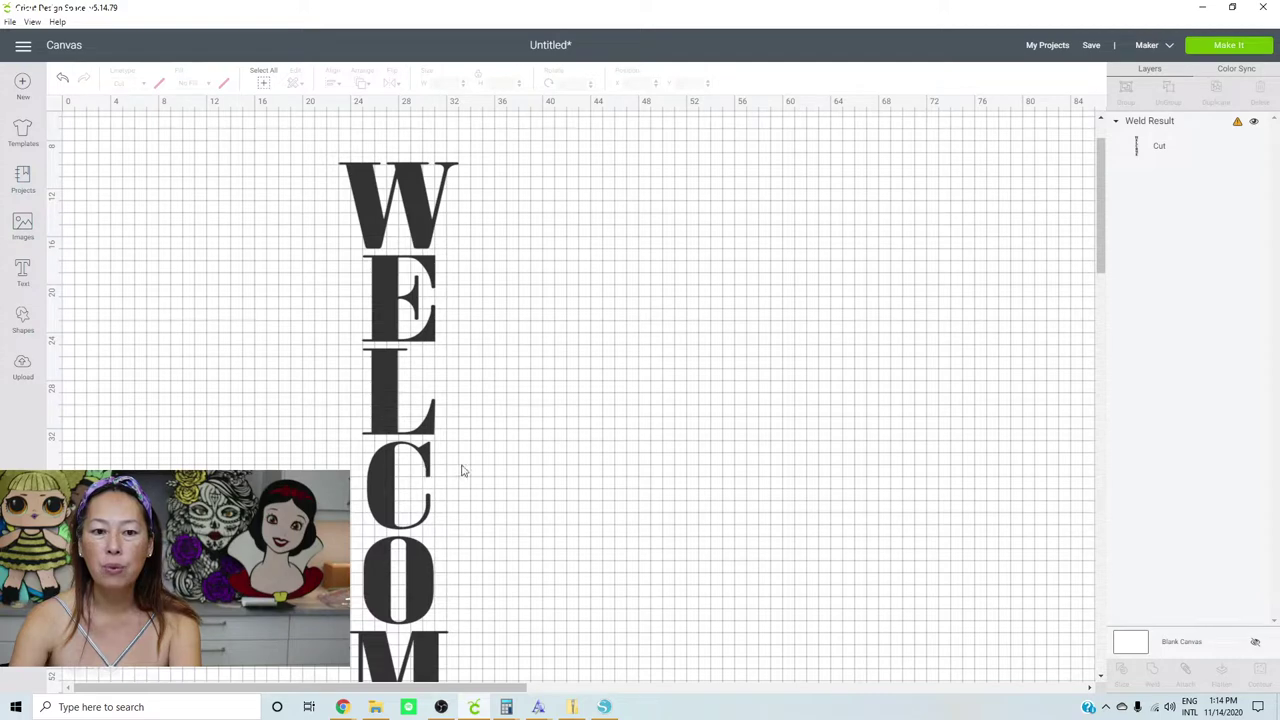
key("ctrl+a")
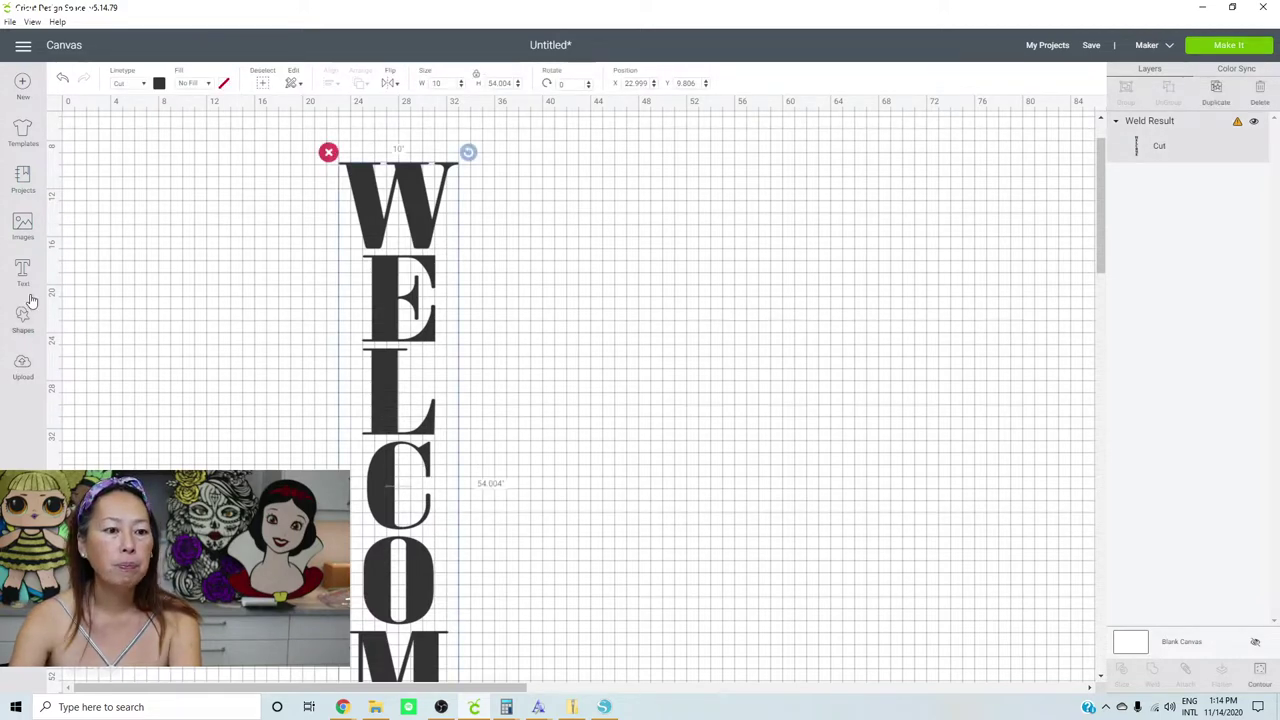
Insert a square and enlarge it to about 32.6 inches per side
left_click(26, 320)
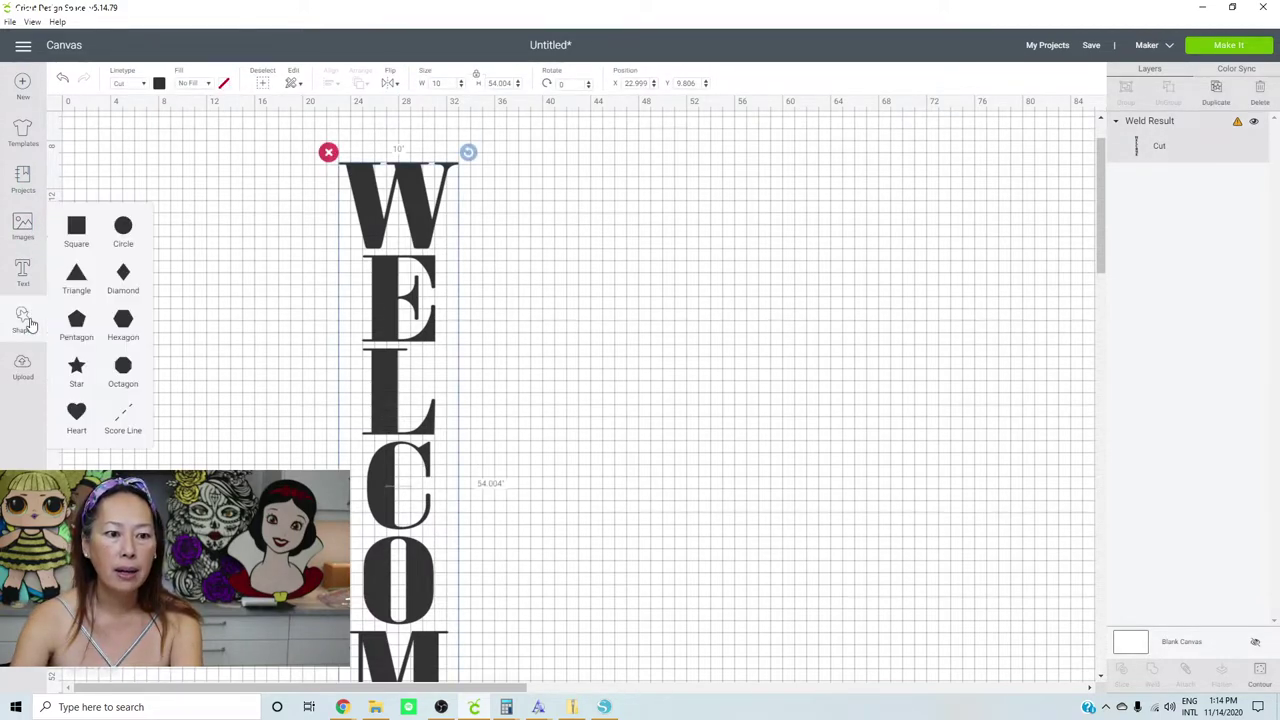
left_click(76, 240)
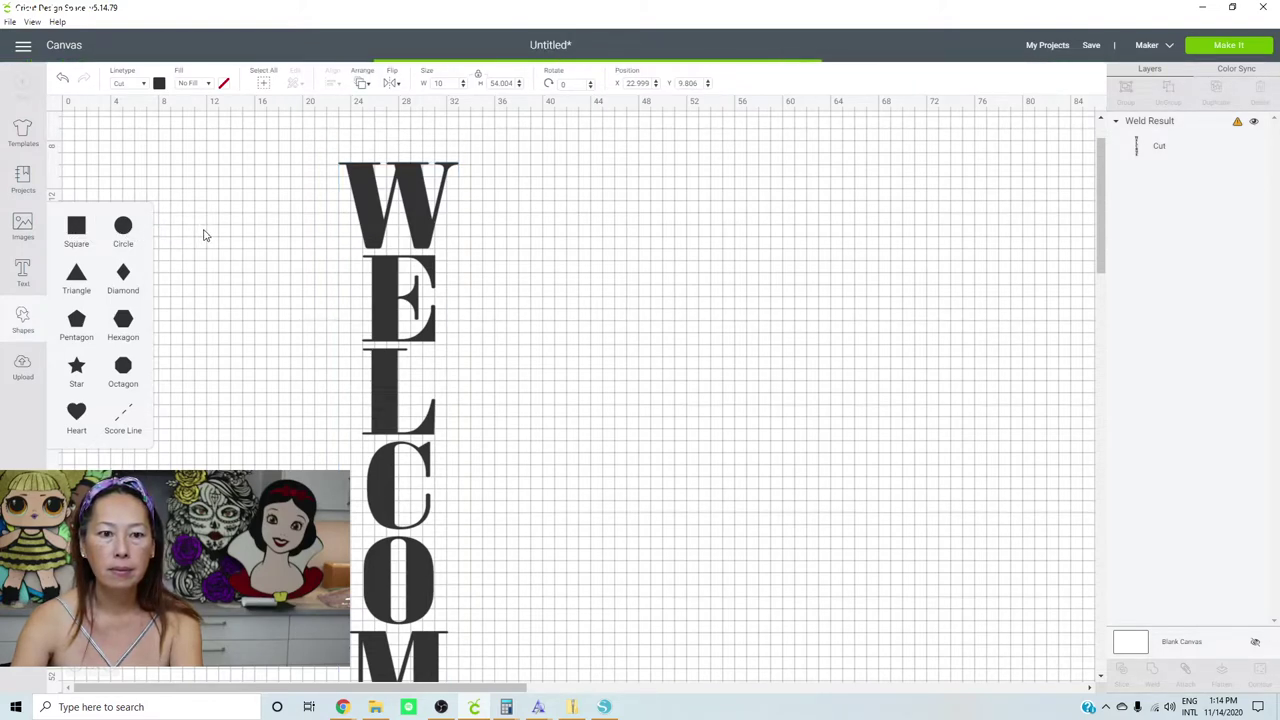
left_click_drag(135, 182, 324, 351)
left_click_drag(446, 448, 597, 623)
Position the large square over the final E of WELCOME, with its upper edge in the gap just below the M
scroll(430, 445, "down", 4)
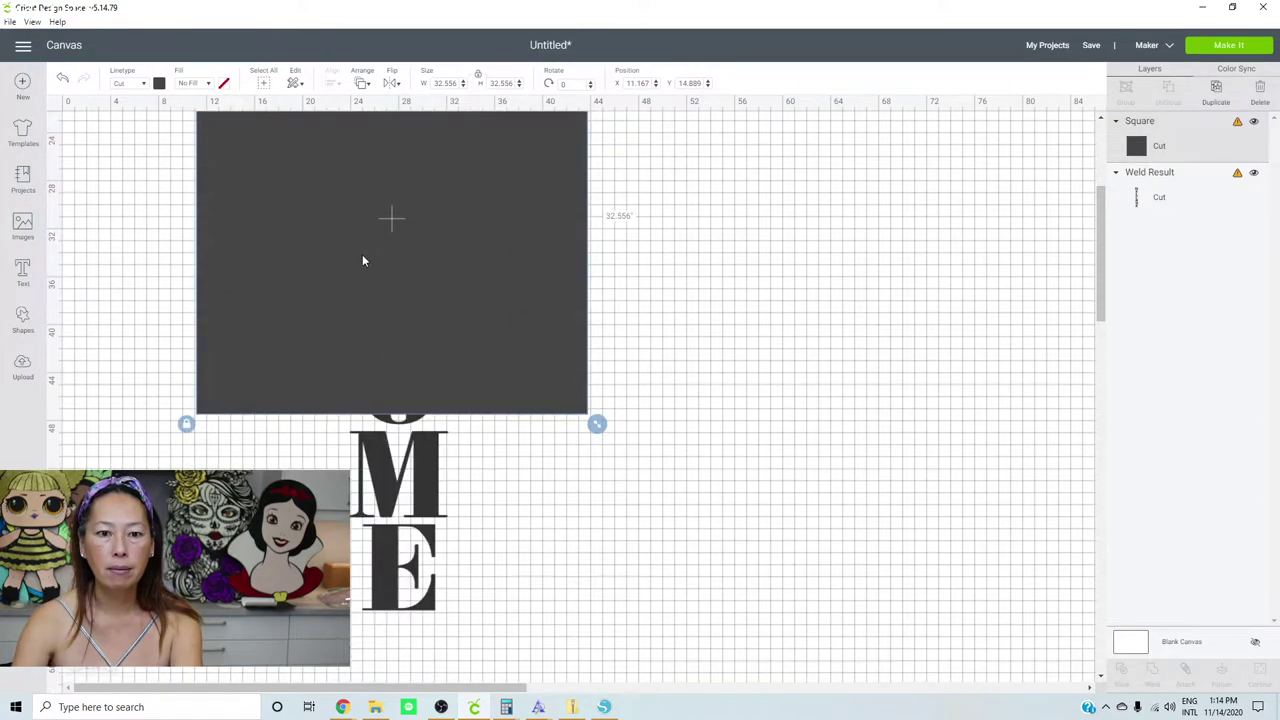
left_click_drag(408, 380, 390, 654)
scroll(297, 447, "down", 4)
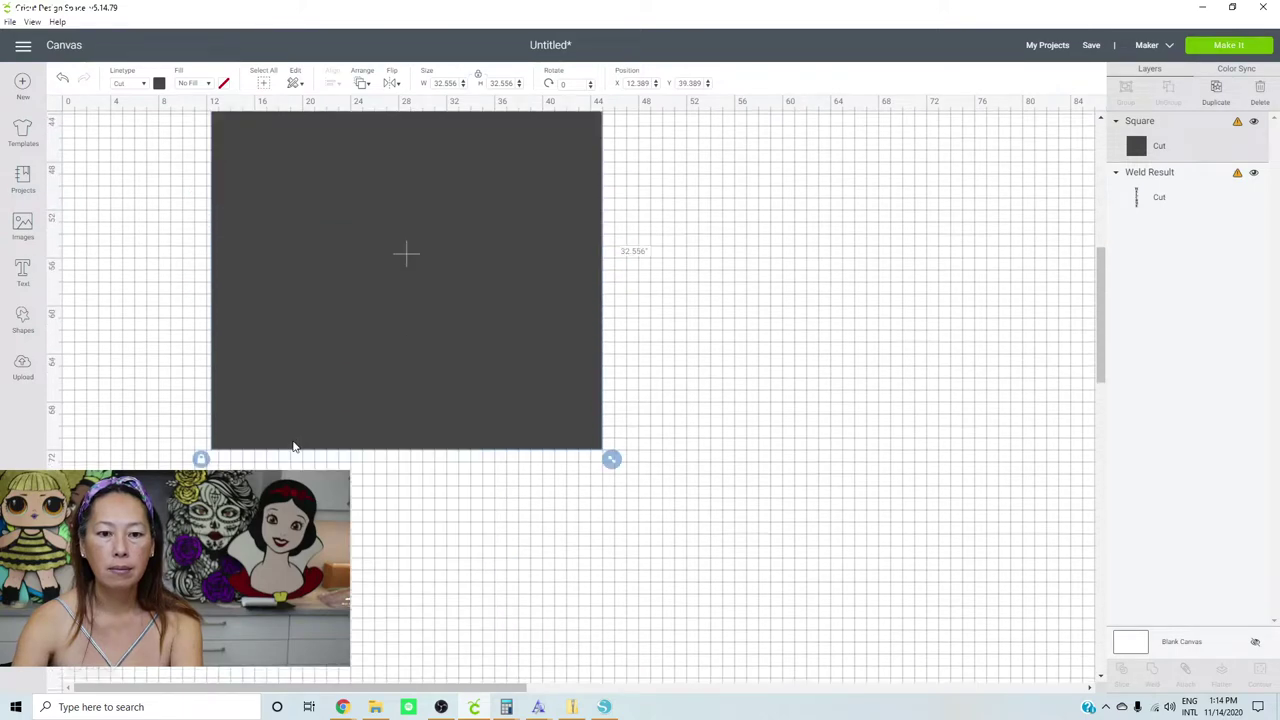
scroll(294, 446, "down", 2)
left_click_drag(252, 140, 428, 514)
left_click(396, 214)
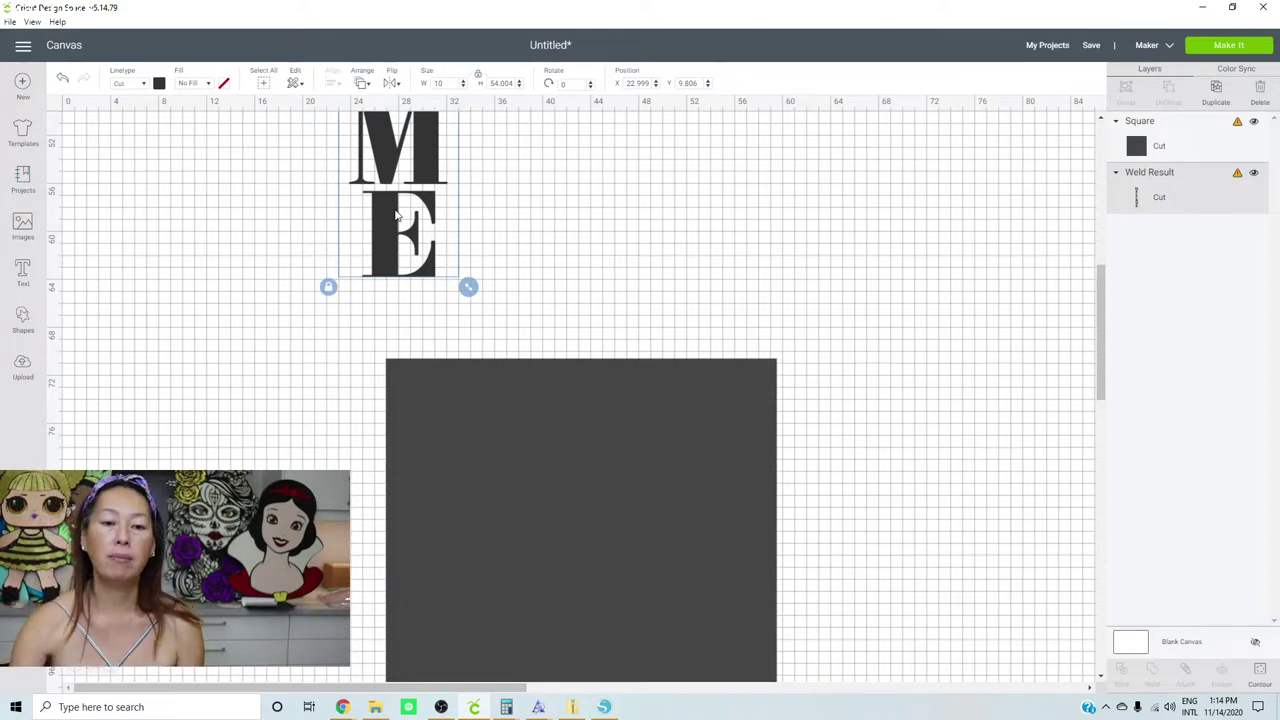
left_click_drag(441, 436, 396, 317)
left_click(210, 235)
left_click_drag(204, 179, 243, 243)
scroll(245, 244, "up", 3)
scroll(255, 255, "up", 2)
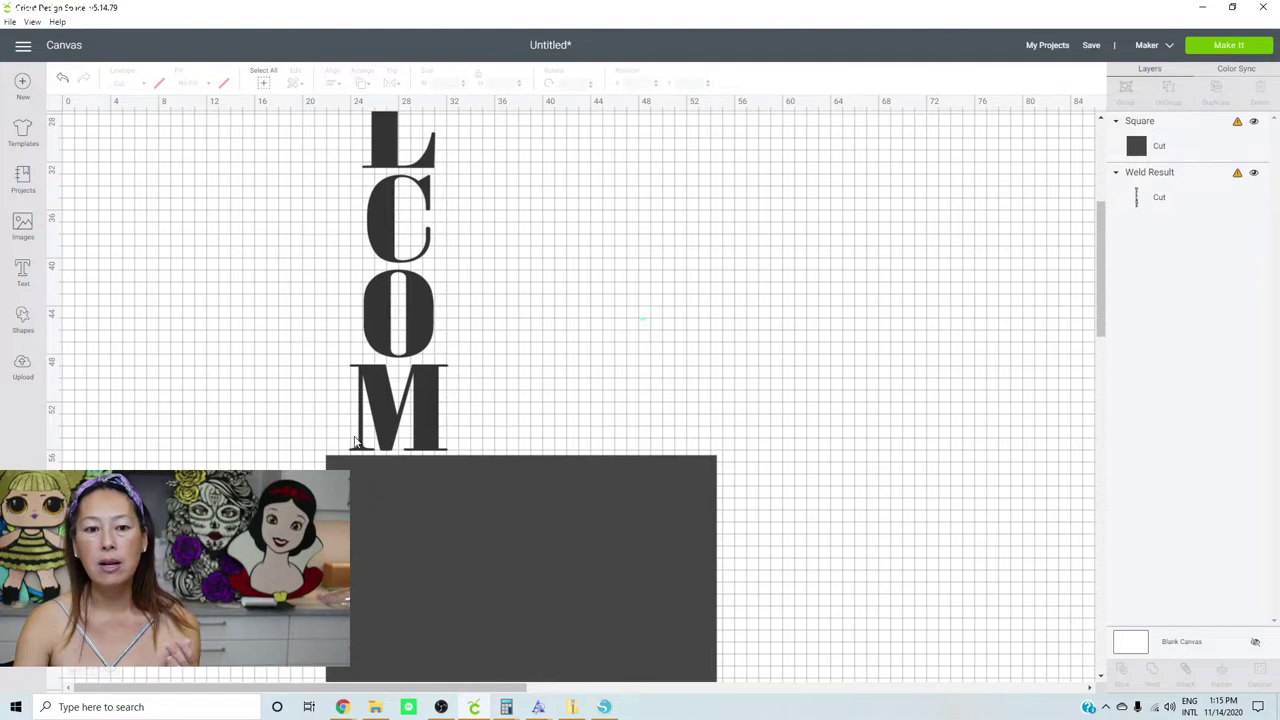
Slice the final E off the welded WELCOME with the square and delete the duplicate E piece
left_click_drag(246, 370, 472, 518)
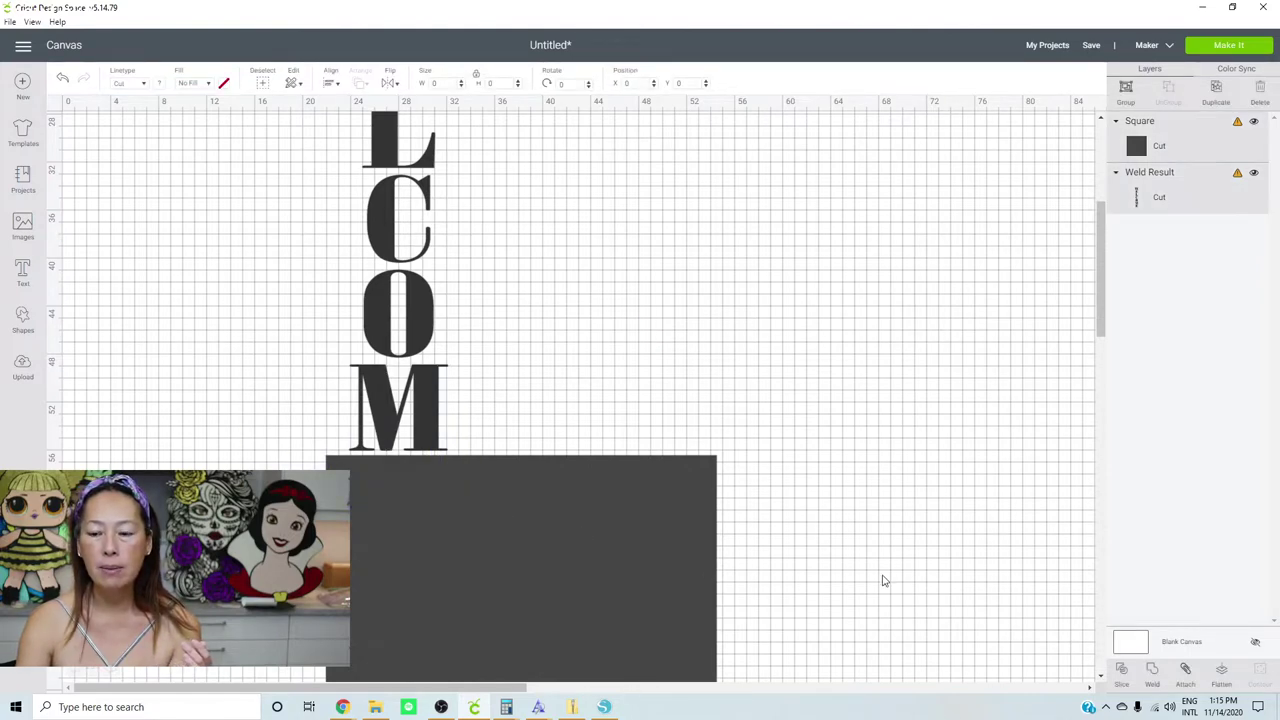
left_click(1121, 669)
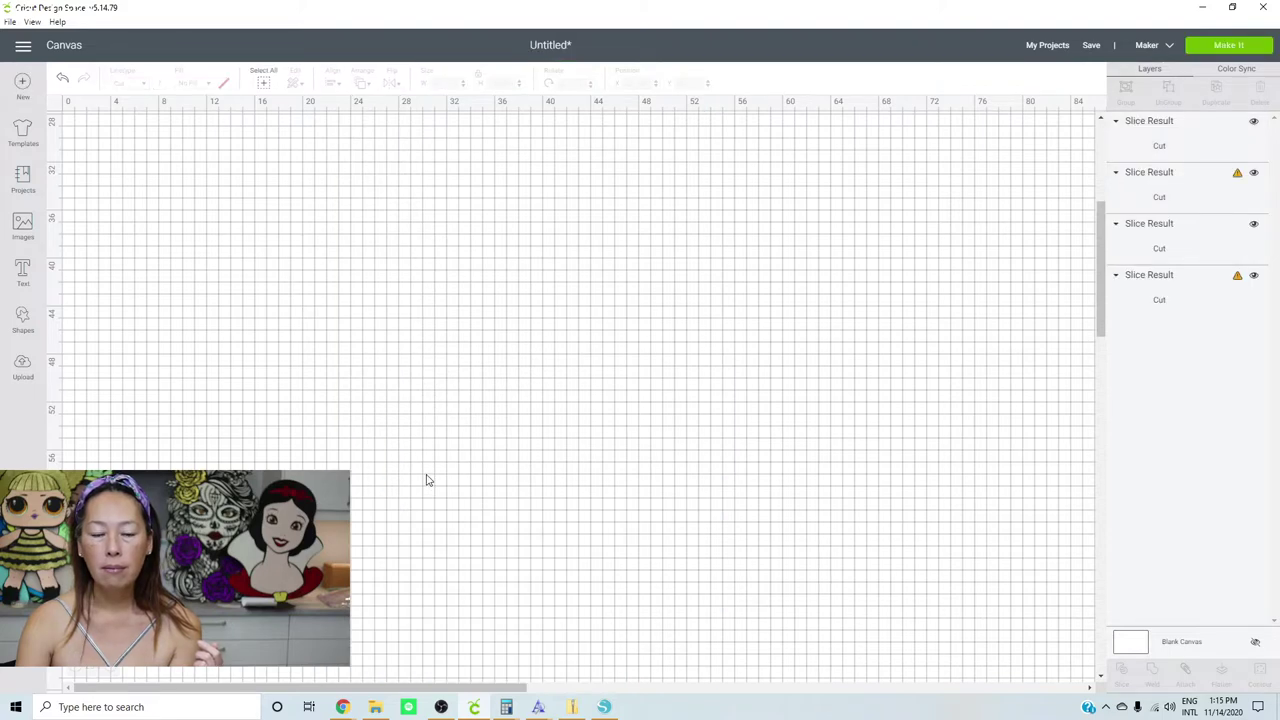
left_click_drag(426, 480, 778, 333)
left_click(683, 284)
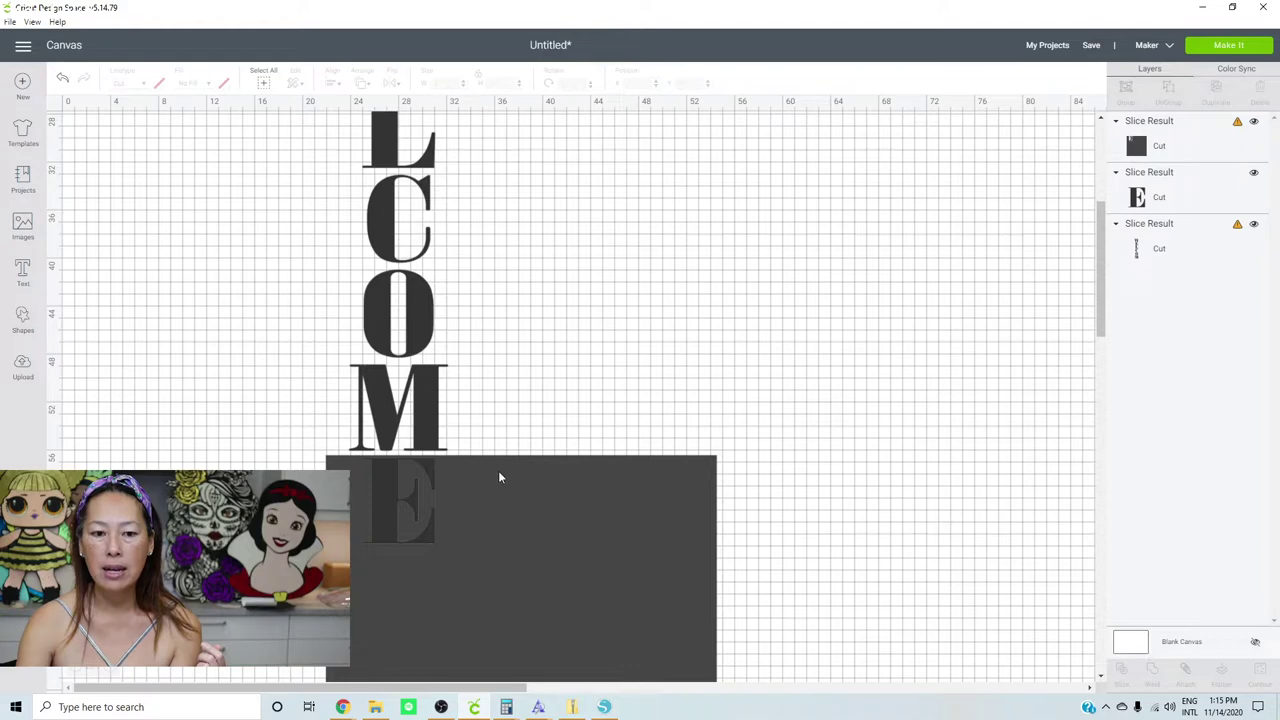
Move the square off the letters and place the sliced E apart from the column at about X 58.3, Y 44
left_click_drag(514, 543, 645, 668)
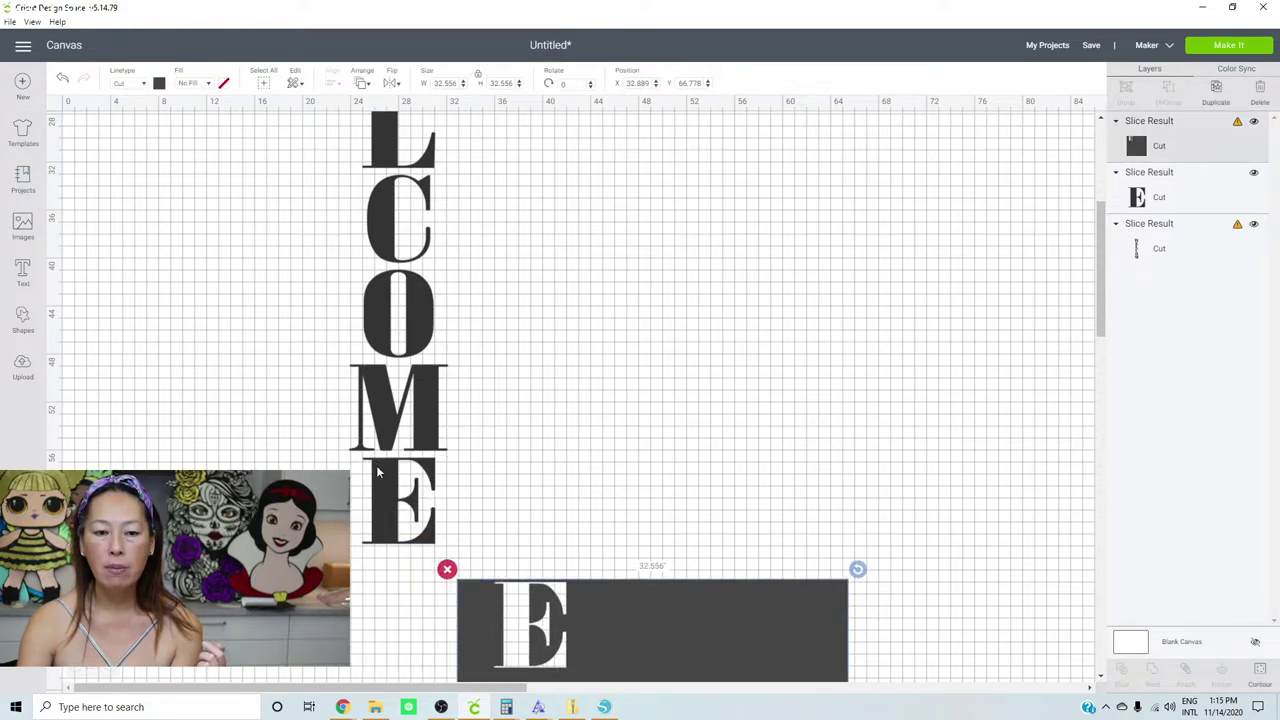
left_click_drag(379, 471, 729, 258)
left_click_drag(617, 321, 780, 323)
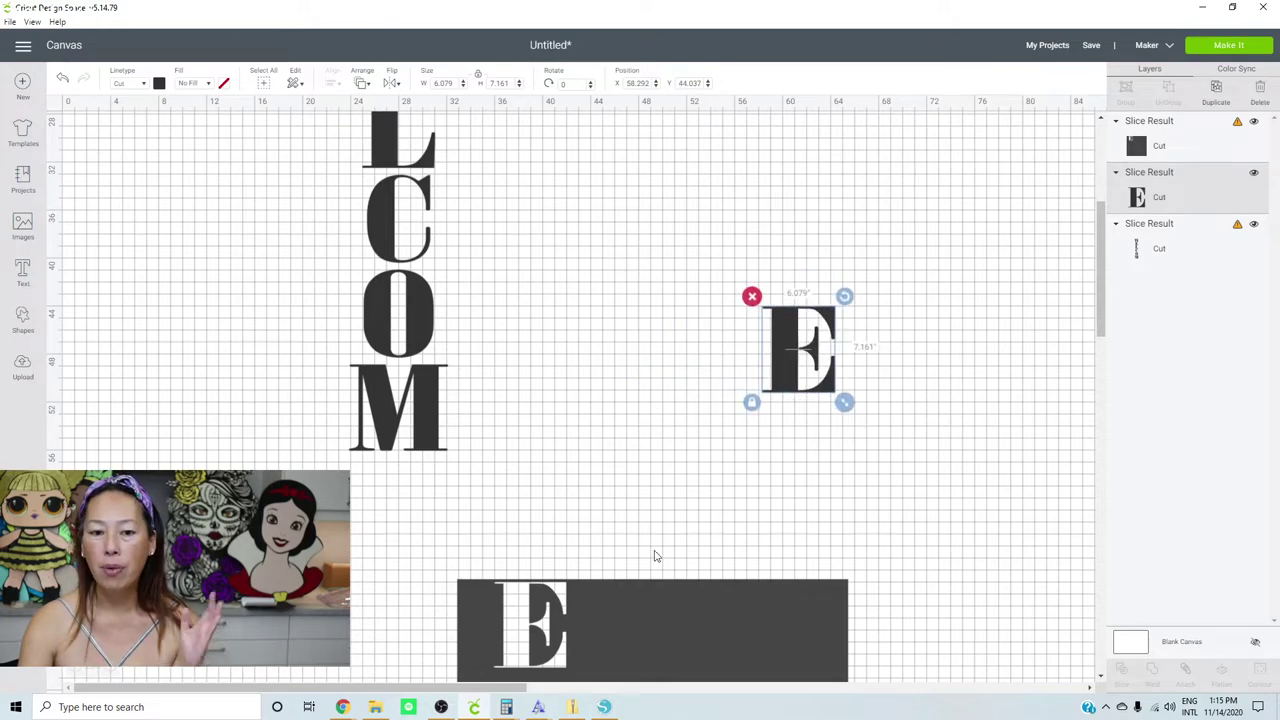
Position the square over the M with its upper edge just below the O, and slice the M off the word
left_click_drag(590, 613, 359, 394)
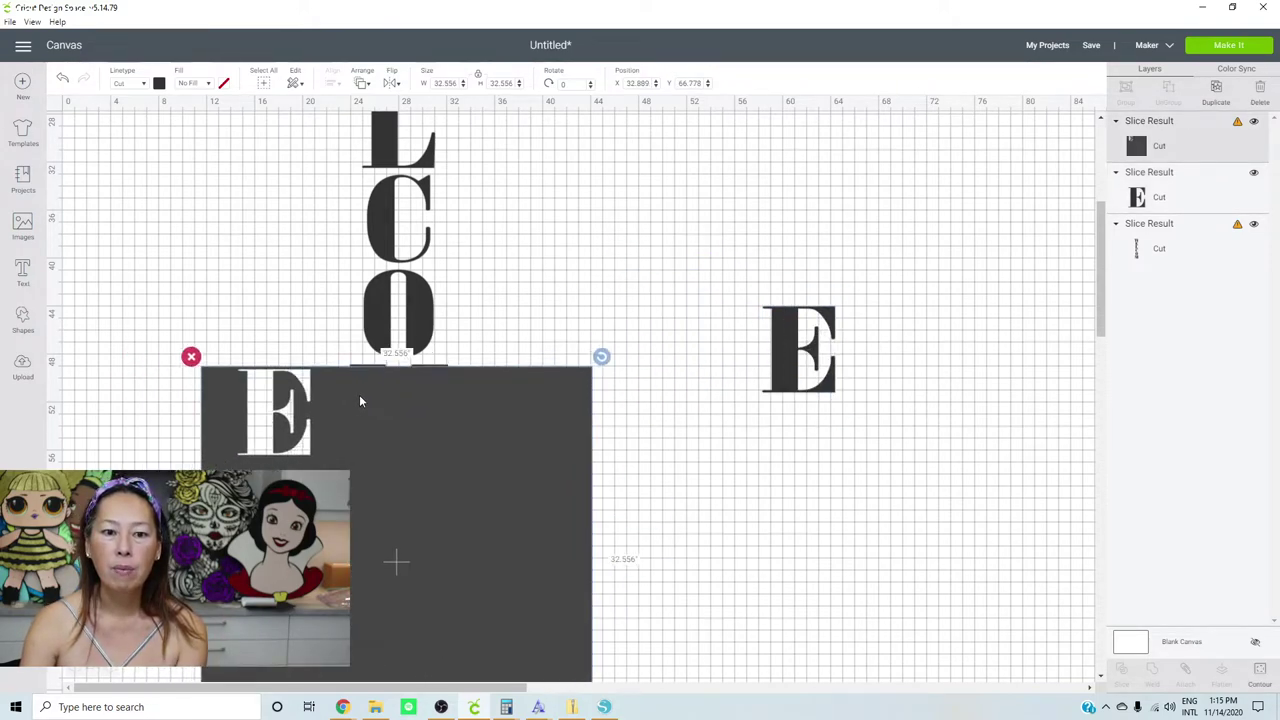
left_click(683, 476)
left_click_drag(222, 244, 434, 400)
left_click(1125, 674)
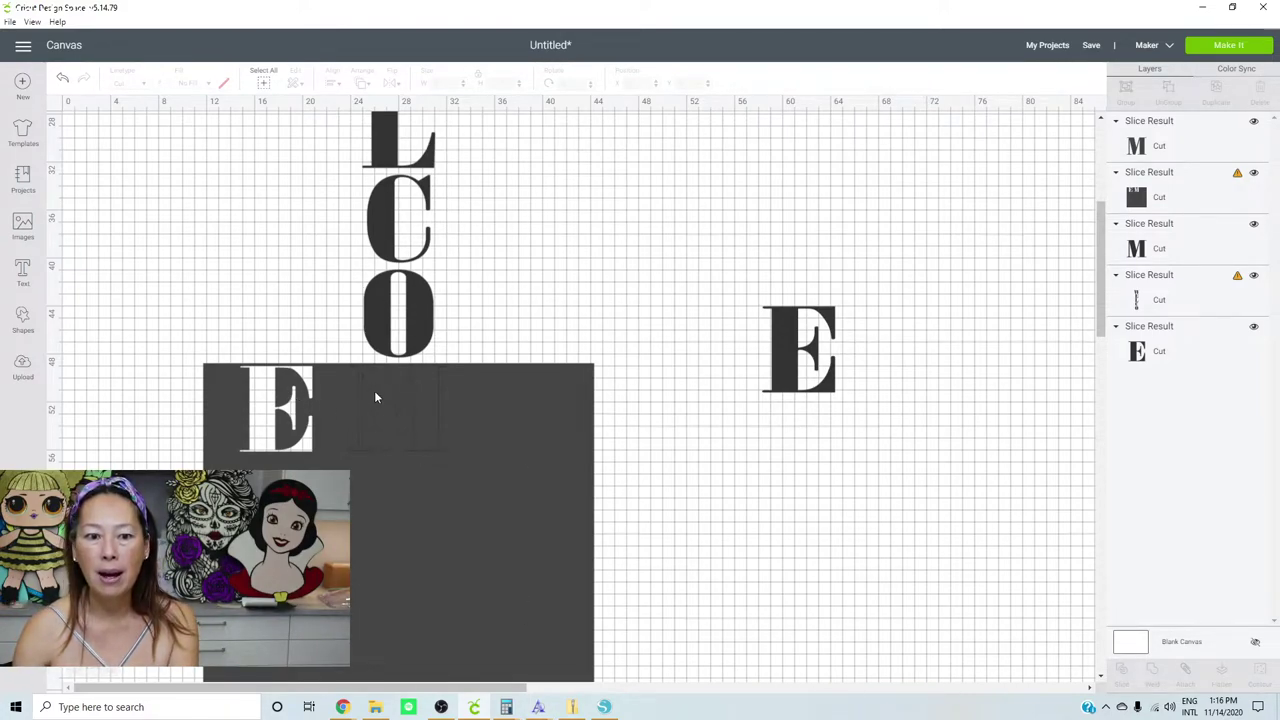
Delete the duplicate M piece and move the remaining M below the separated E at about X 57.8, Y 52.9
left_click(414, 386)
left_click_drag(414, 386, 641, 433)
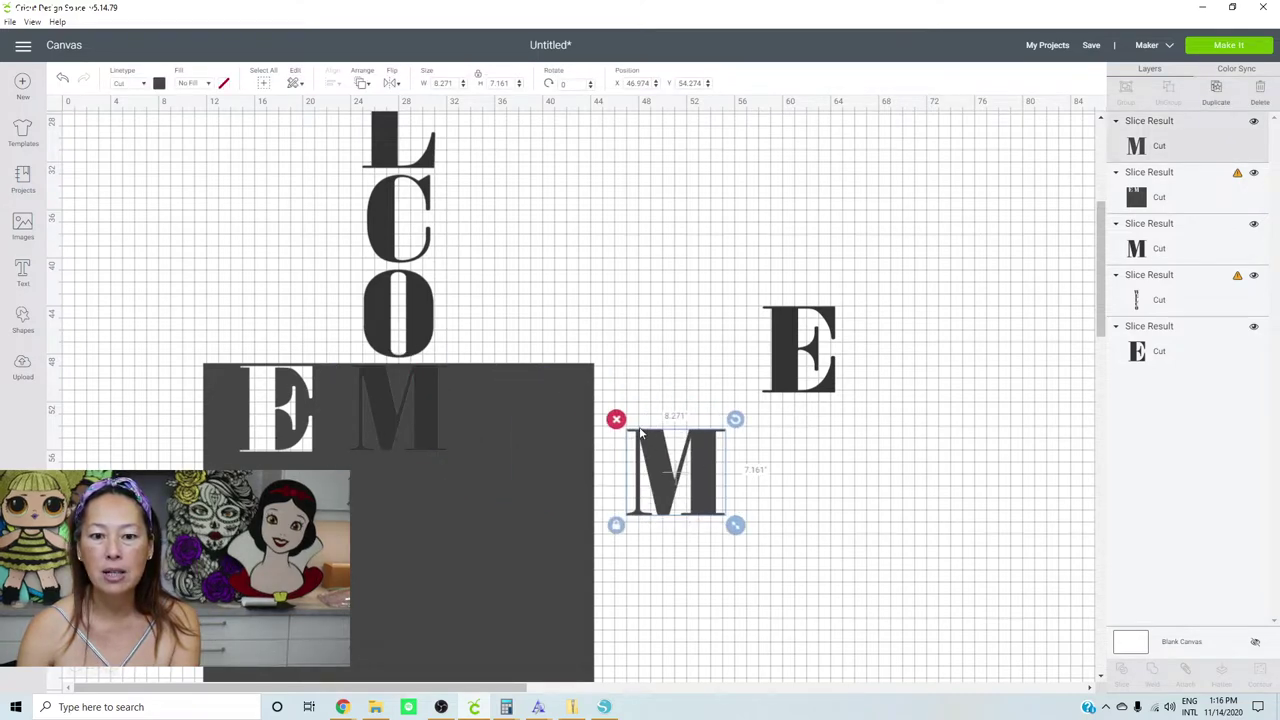
left_click(616, 419)
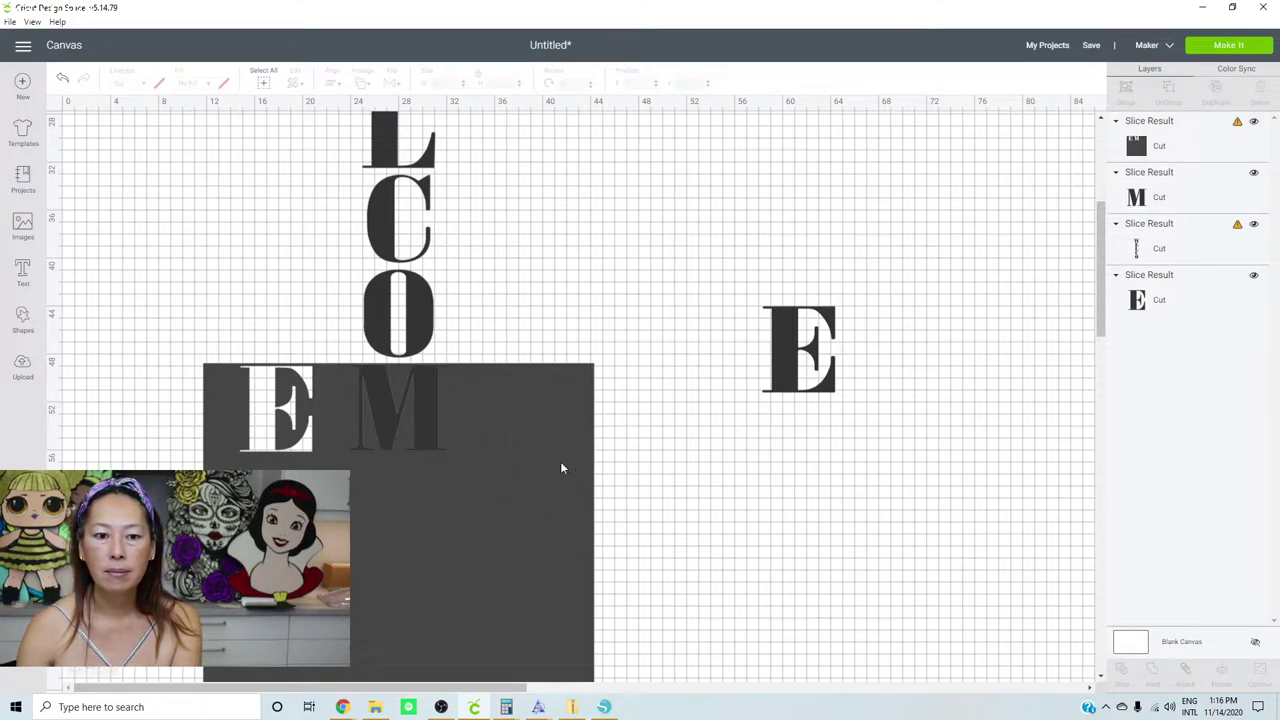
left_click_drag(414, 553, 274, 602)
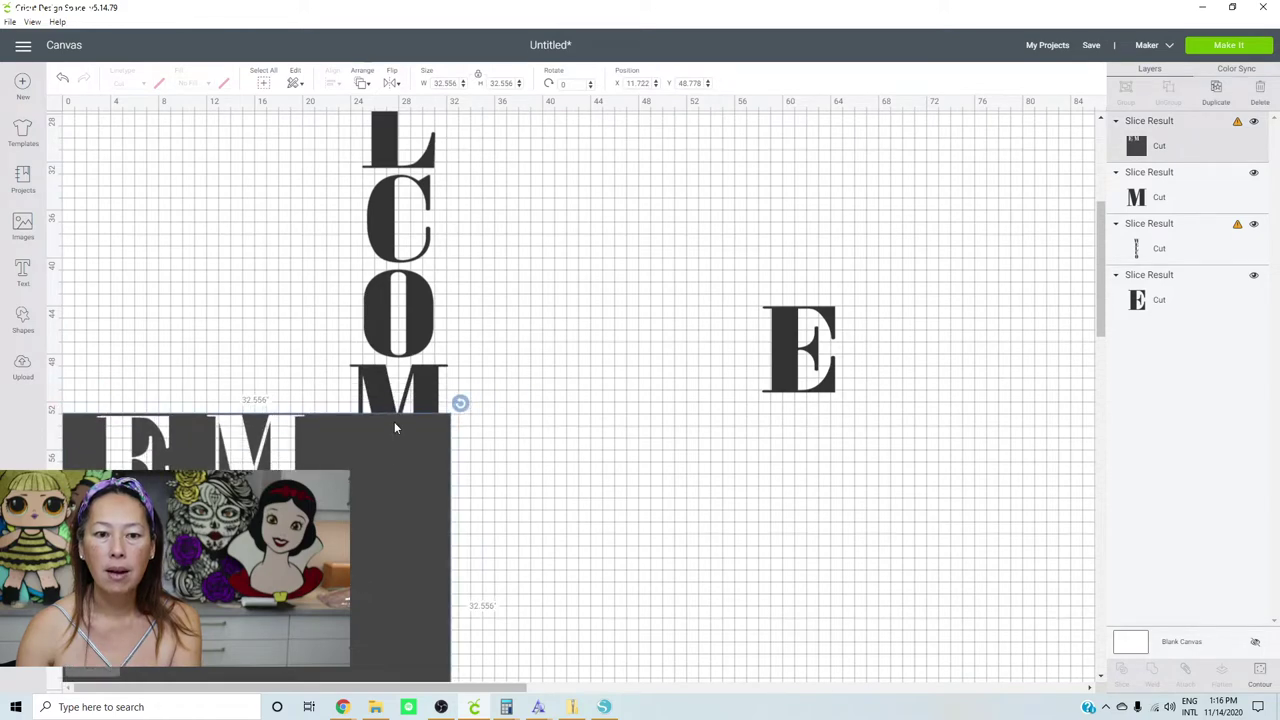
left_click_drag(430, 384, 861, 428)
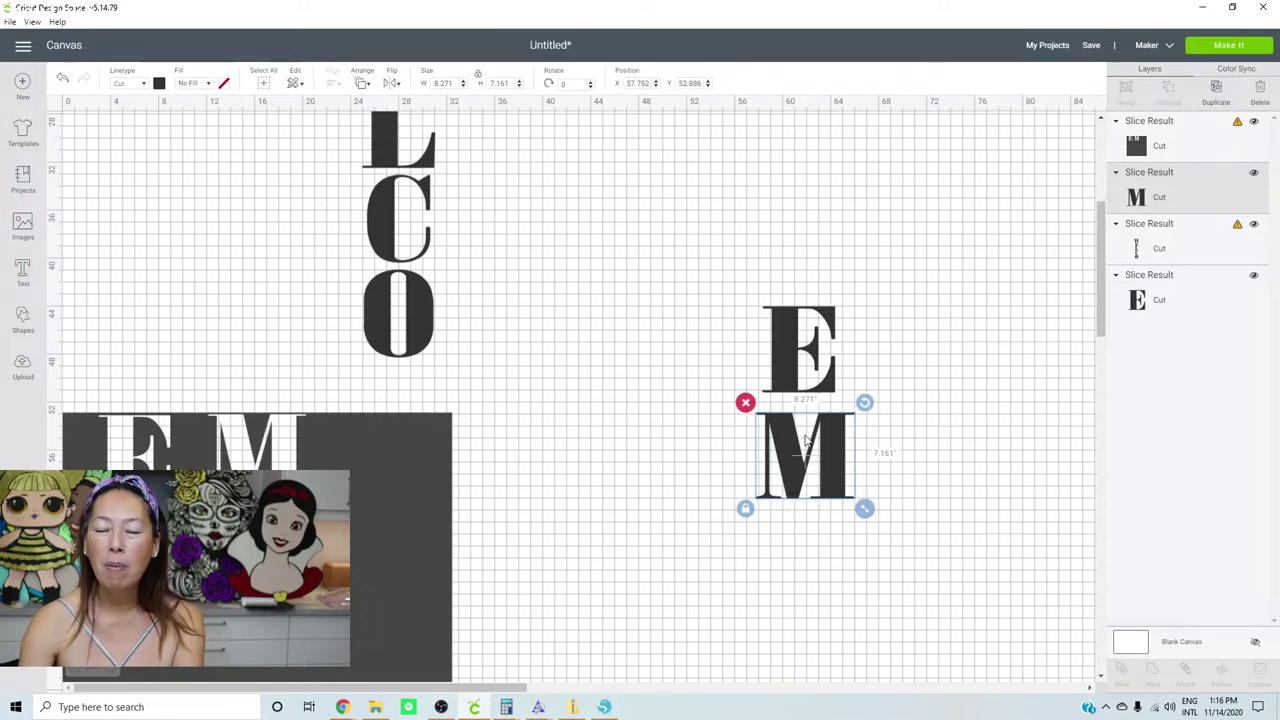
Shift the square down out of the way and place the M and E back in order beneath the O
scroll(623, 457, "up", 5)
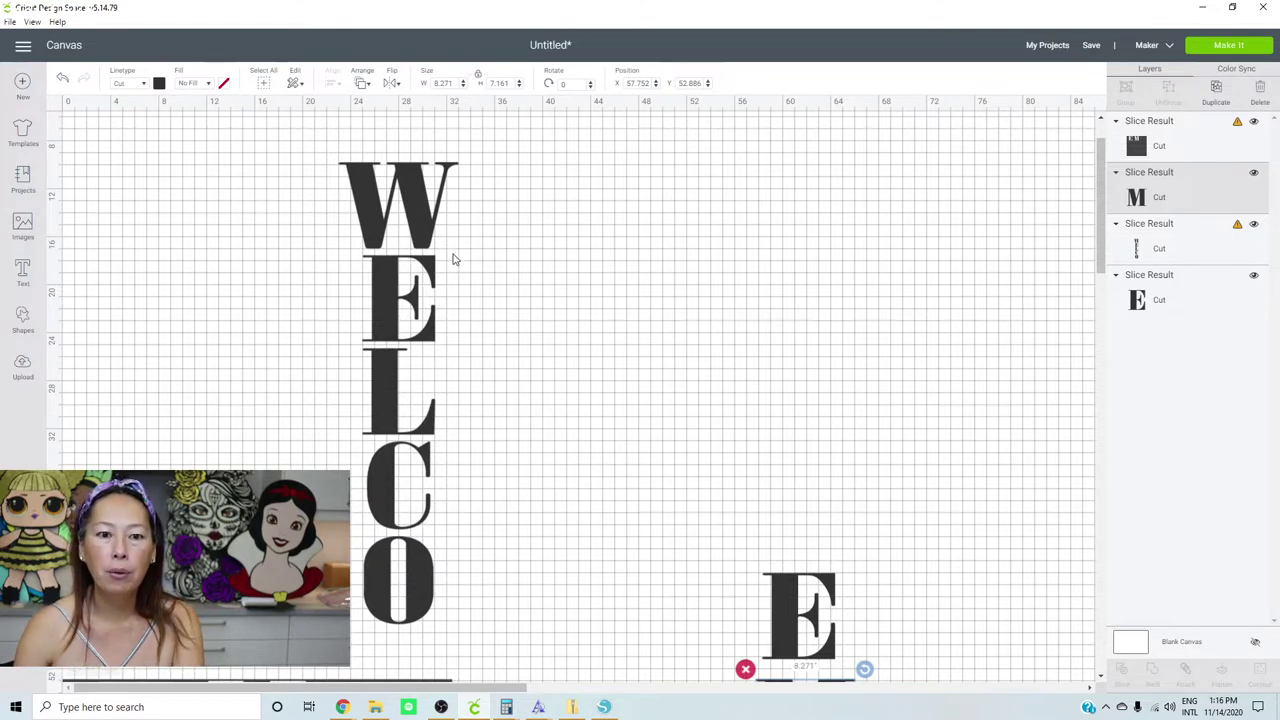
scroll(586, 403, "down", 5)
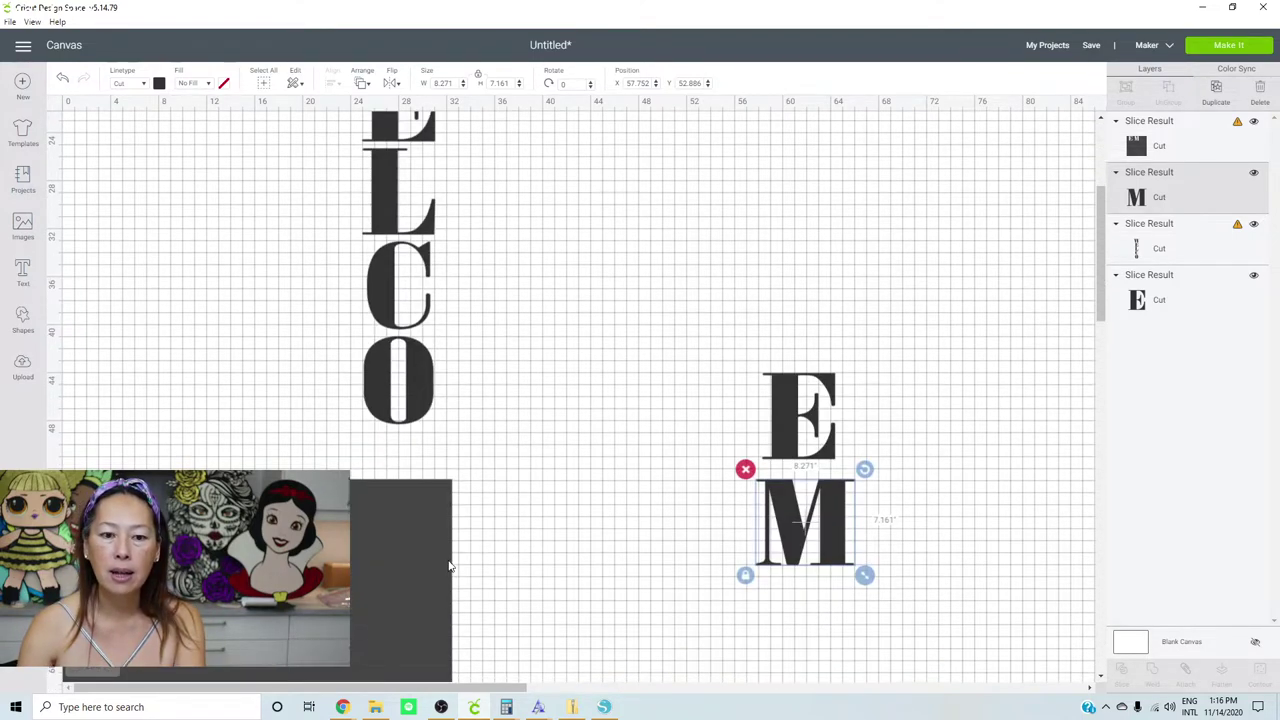
left_click_drag(408, 568, 474, 700)
left_click_drag(766, 440, 390, 578)
left_click_drag(838, 517, 417, 463)
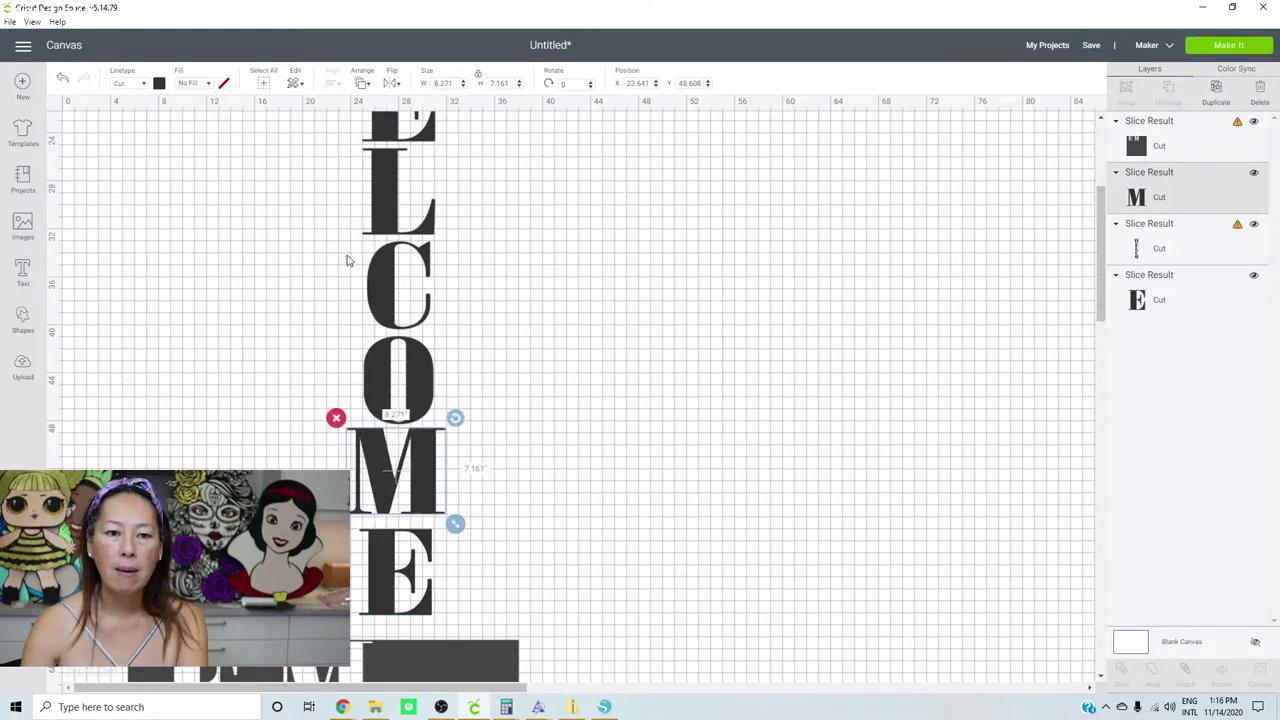
Center the M, the E and the remaining WELCO piece horizontally on one another
left_click_drag(295, 229, 490, 547)
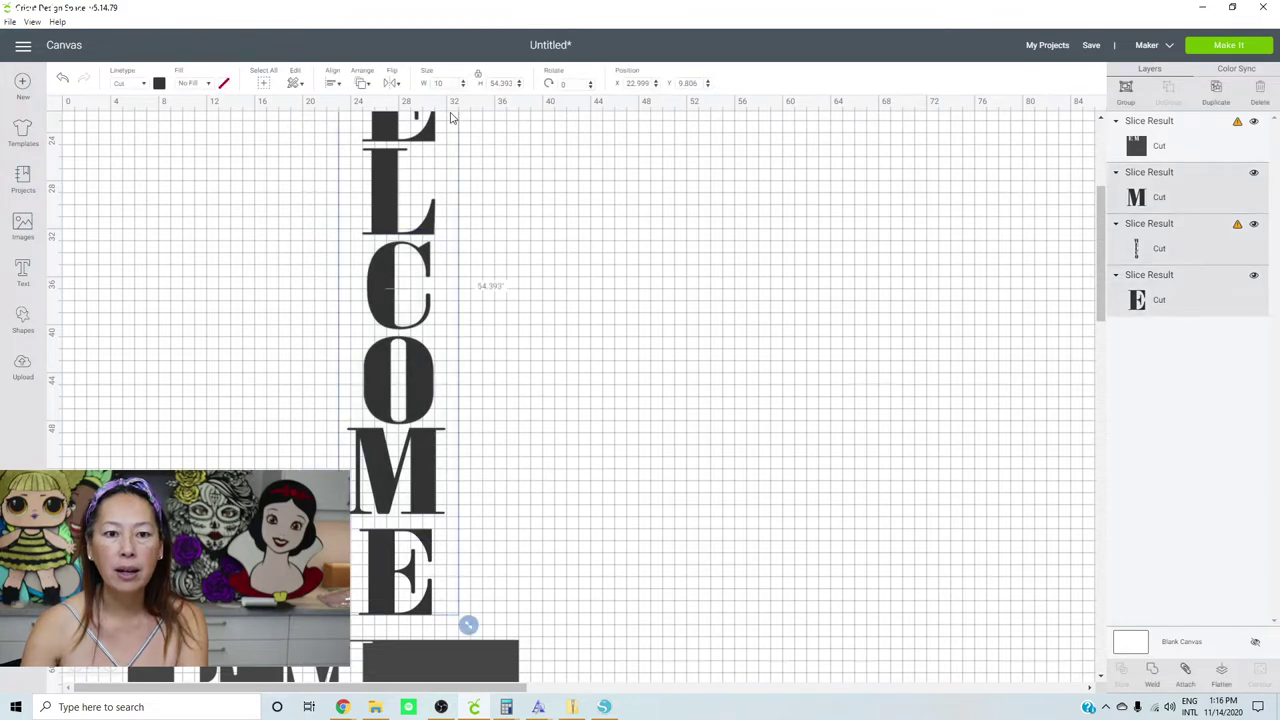
left_click(334, 85)
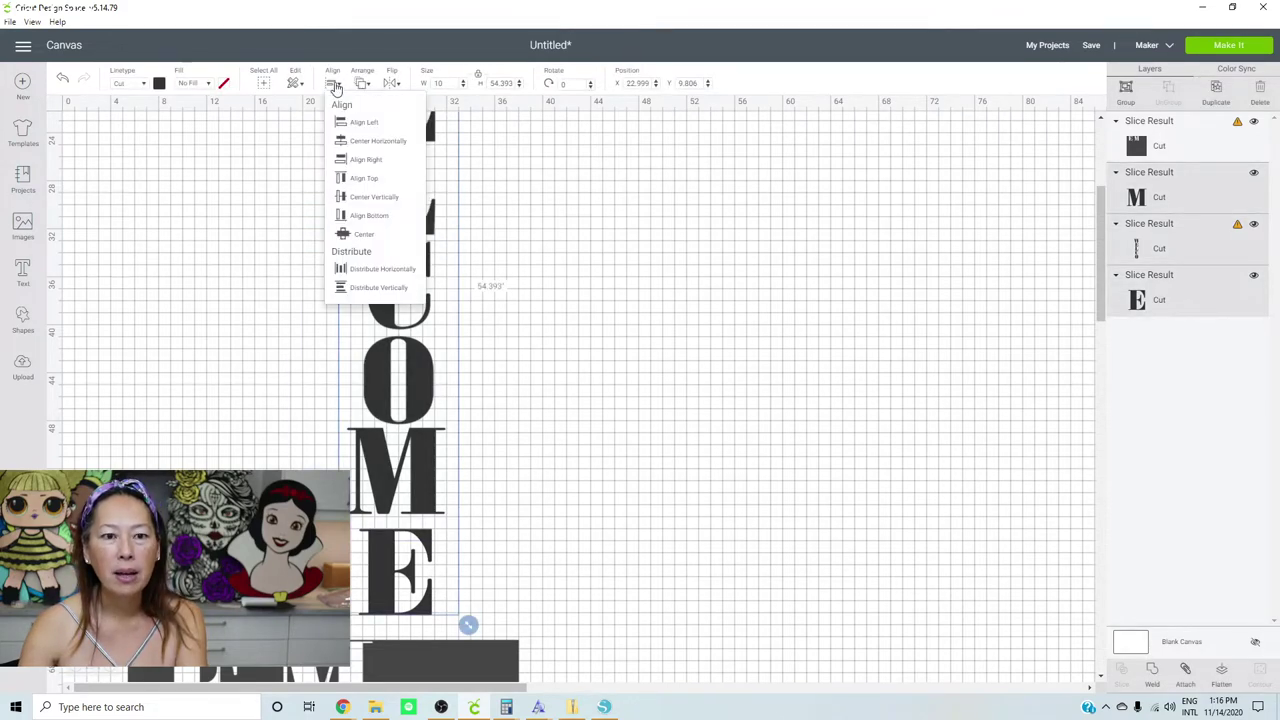
left_click(347, 148)
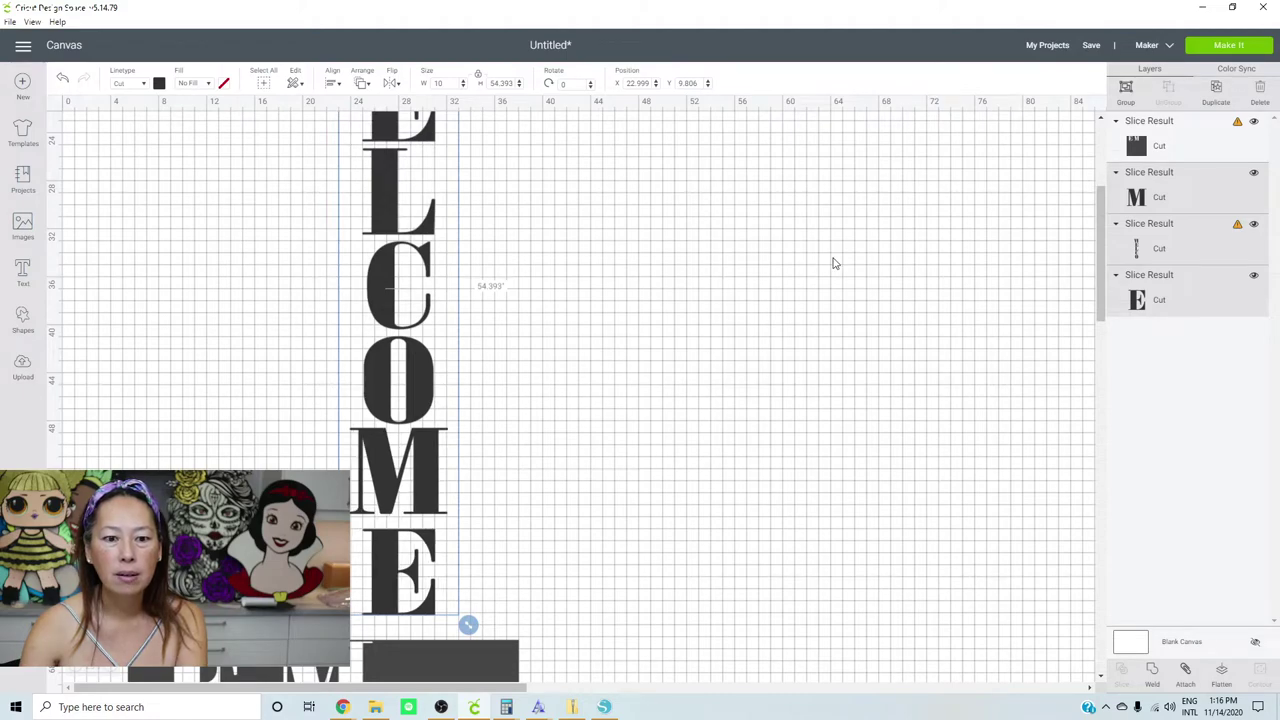
left_click(835, 263)
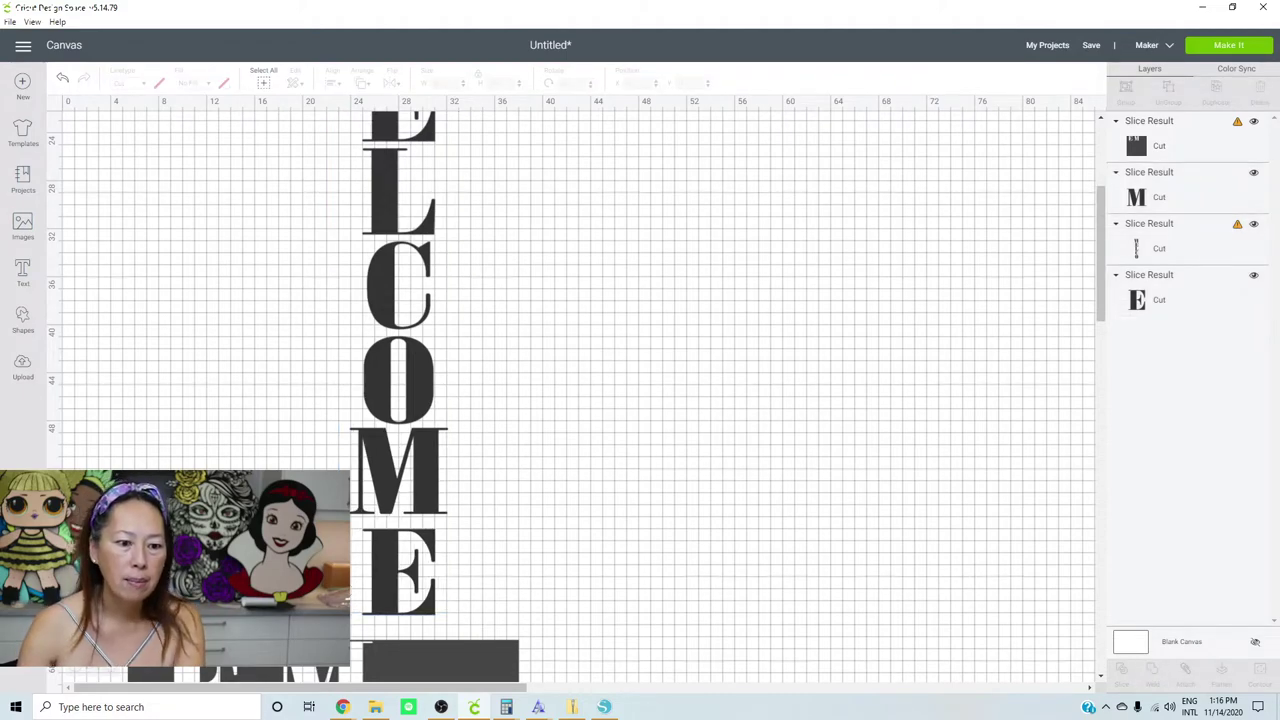
scroll(430, 176, "down", 3)
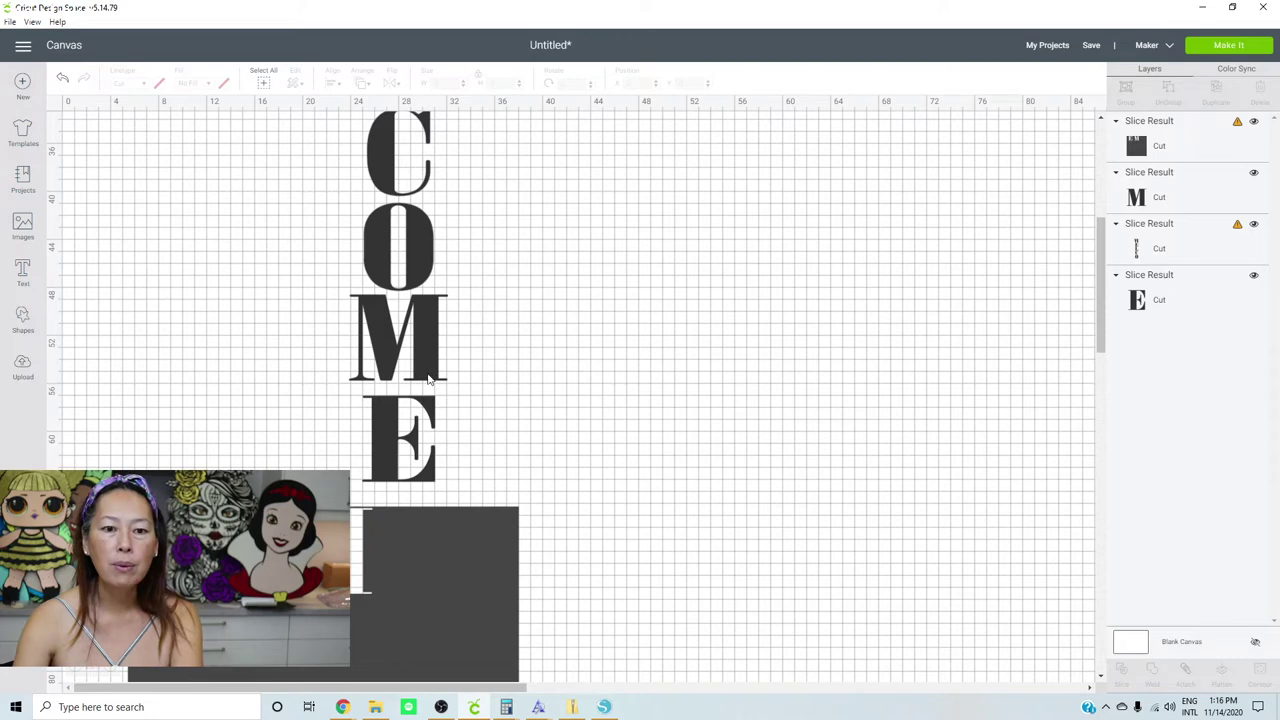
scroll(538, 360, "up", 4)
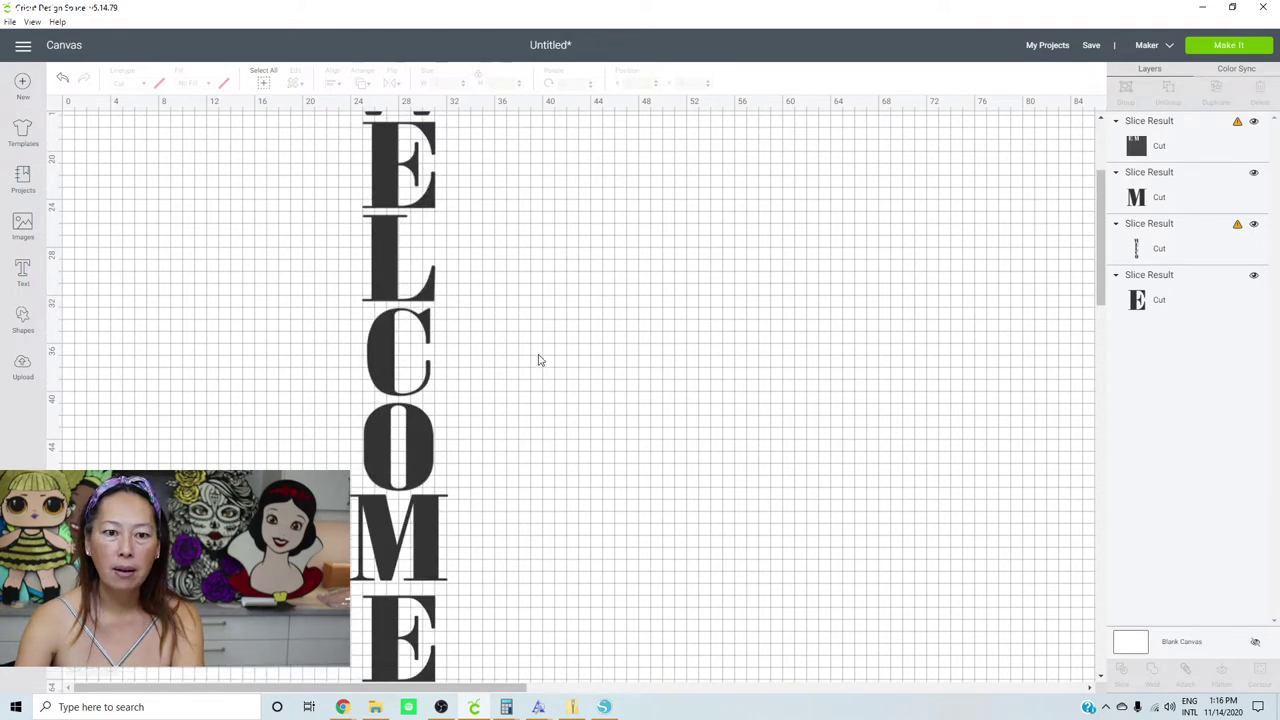
Delete the leftover sliced square piece beneath the final E
scroll(538, 360, "down", 3)
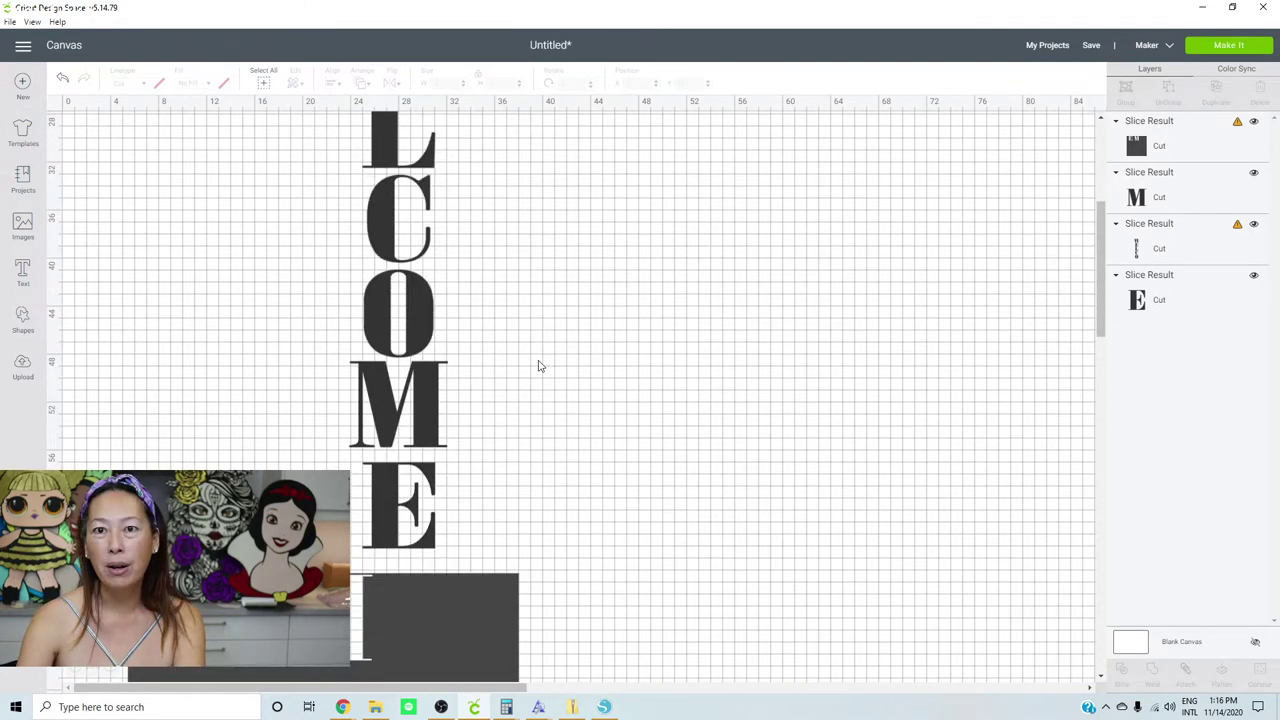
left_click(487, 596)
key("Delete")
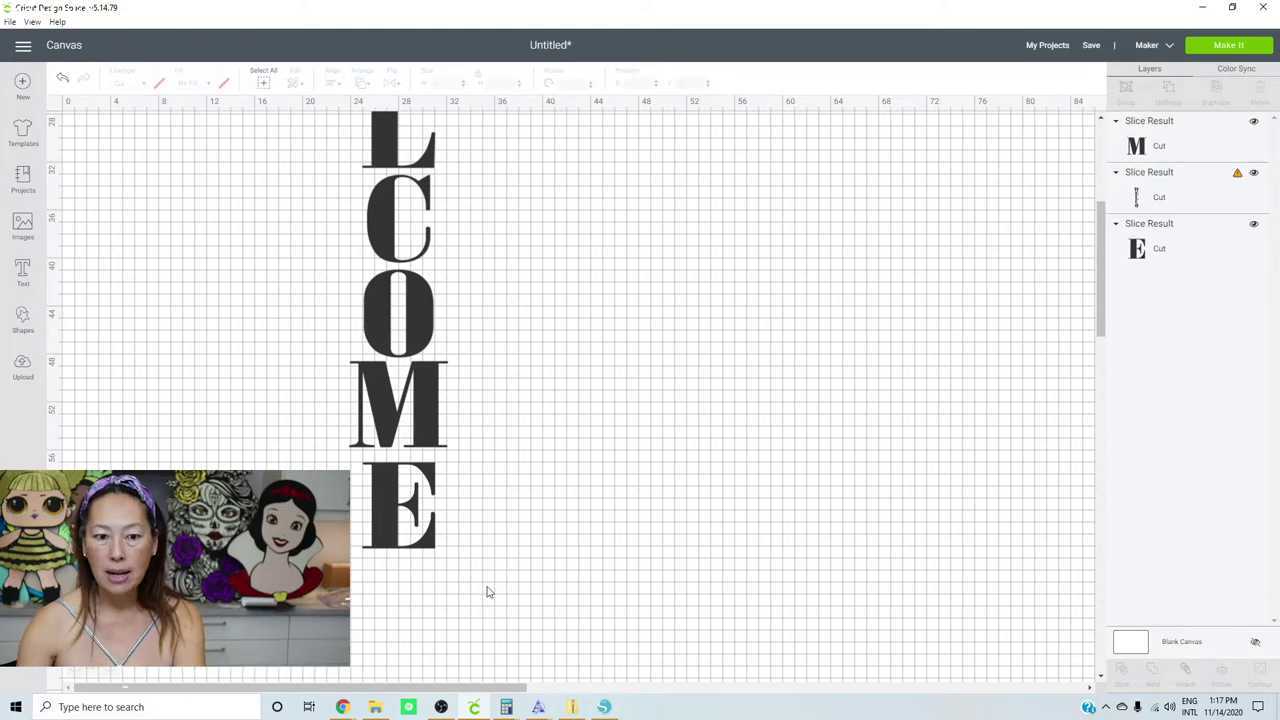
Delete all the remaining WELCOME letters so the canvas is empty
scroll(481, 214, "up", 3)
scroll(481, 214, "up", 3)
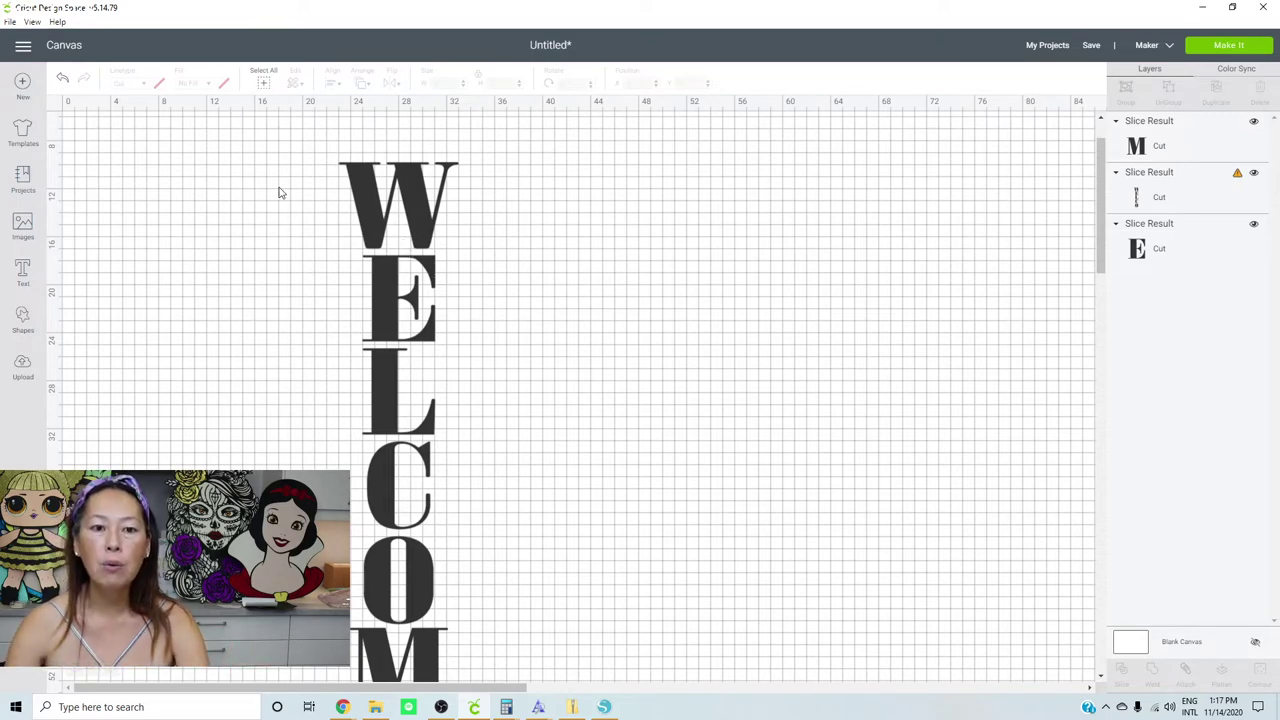
left_click_drag(260, 140, 514, 651)
key("Delete")
scroll(368, 460, "down", 4)
left_click(397, 540)
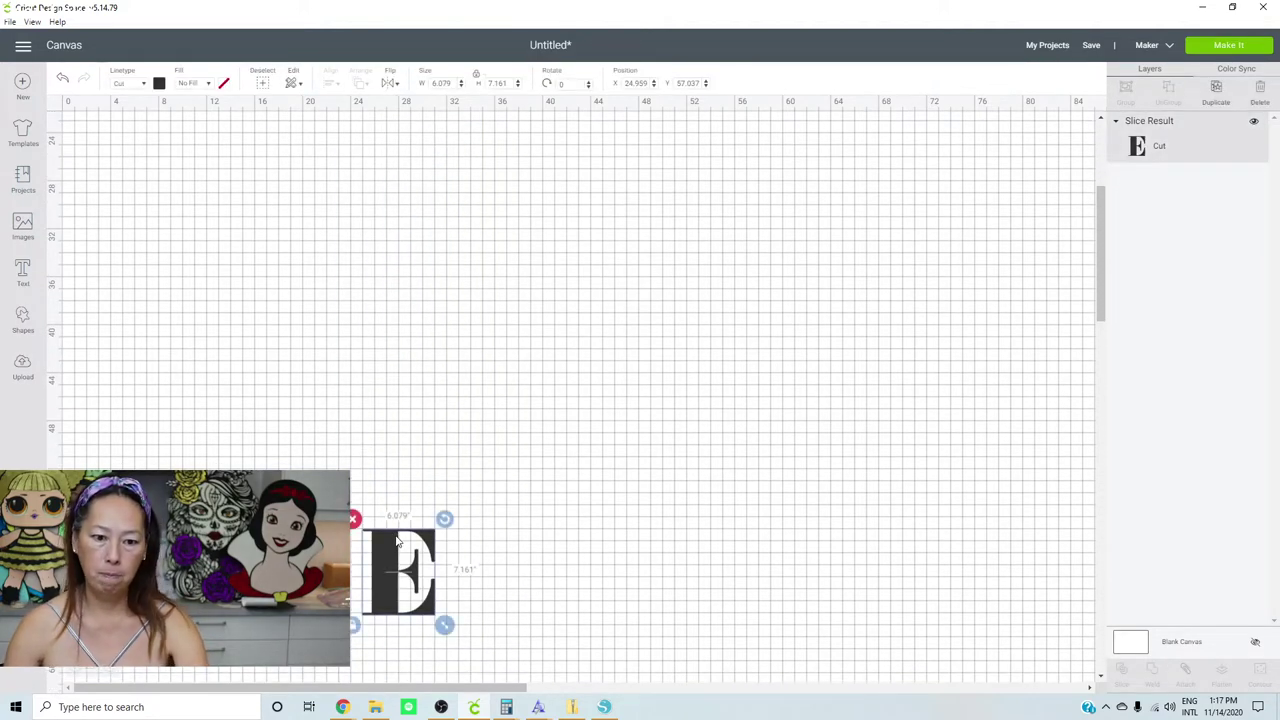
key("Delete")
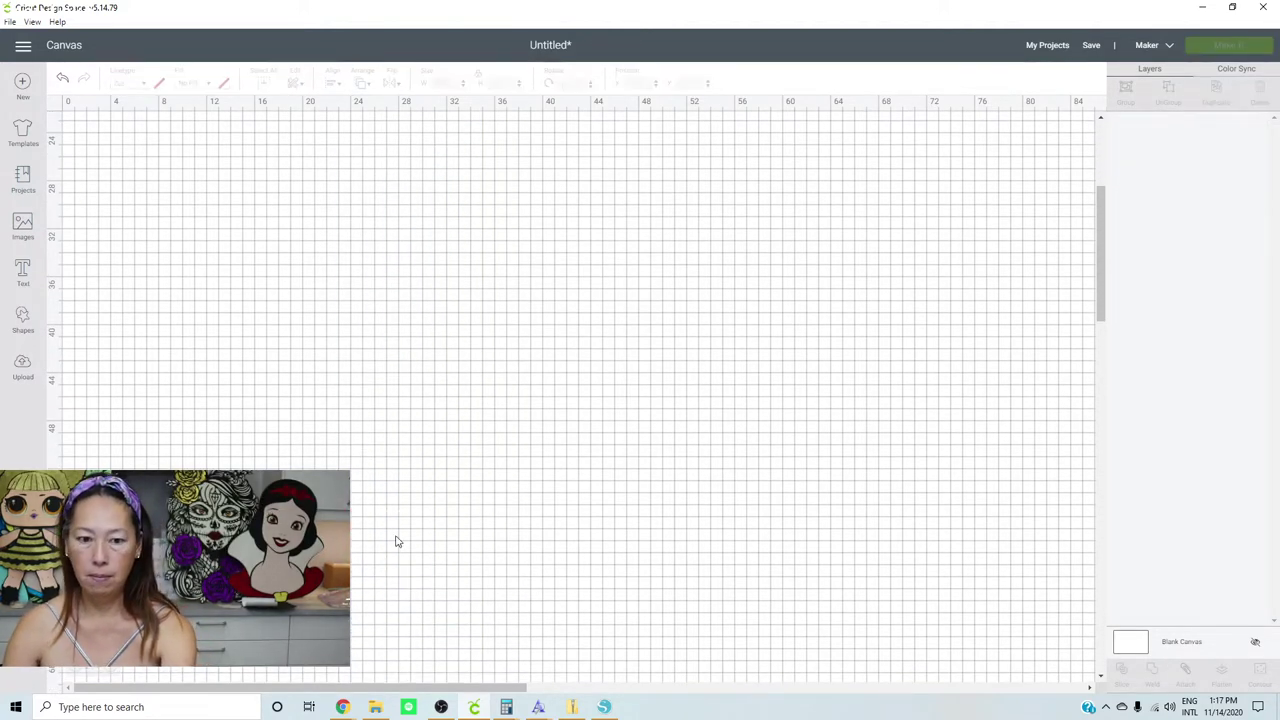
Start a new text object, search the fonts for "han" and set the font to Haniberryku
left_click(22, 270)
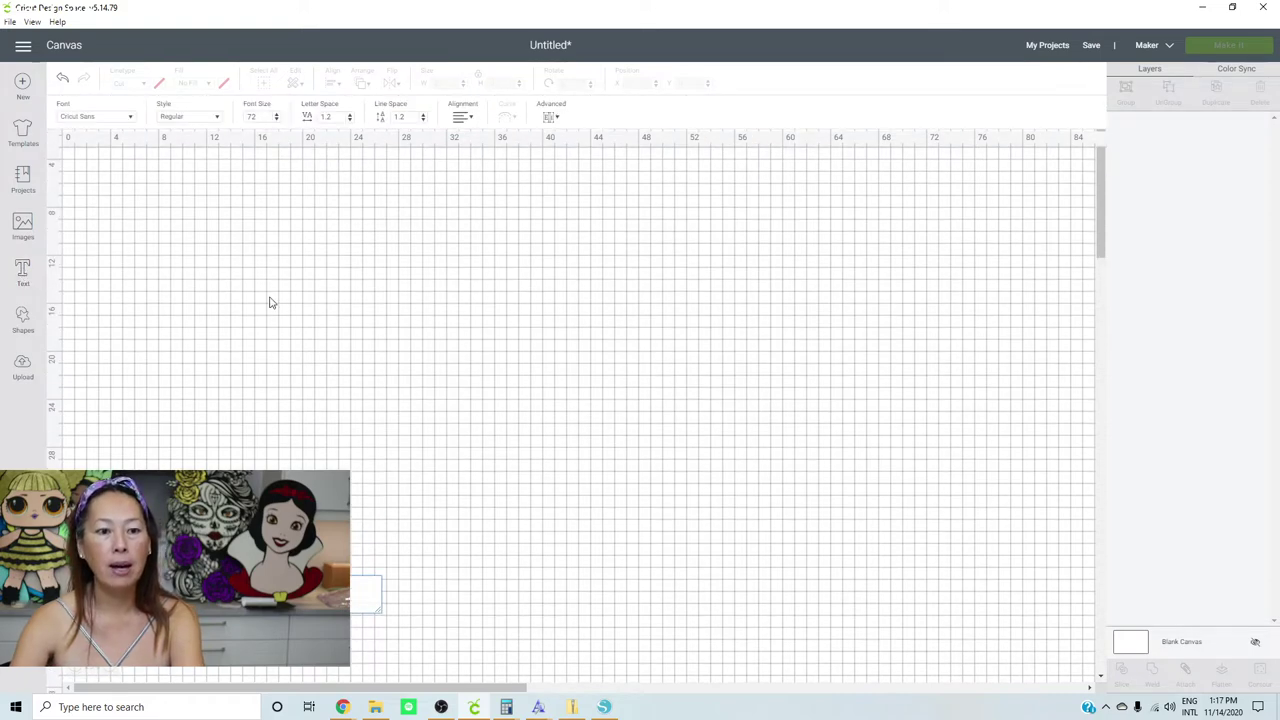
left_click(129, 120)
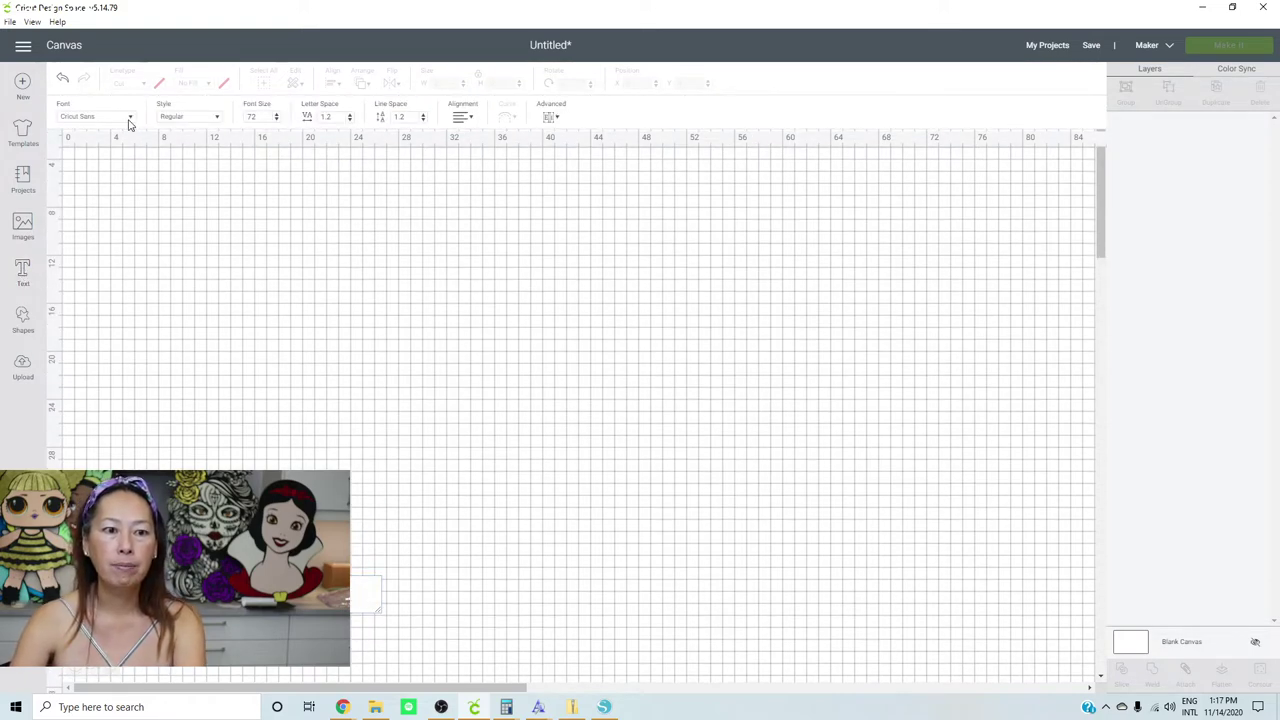
left_click(977, 85)
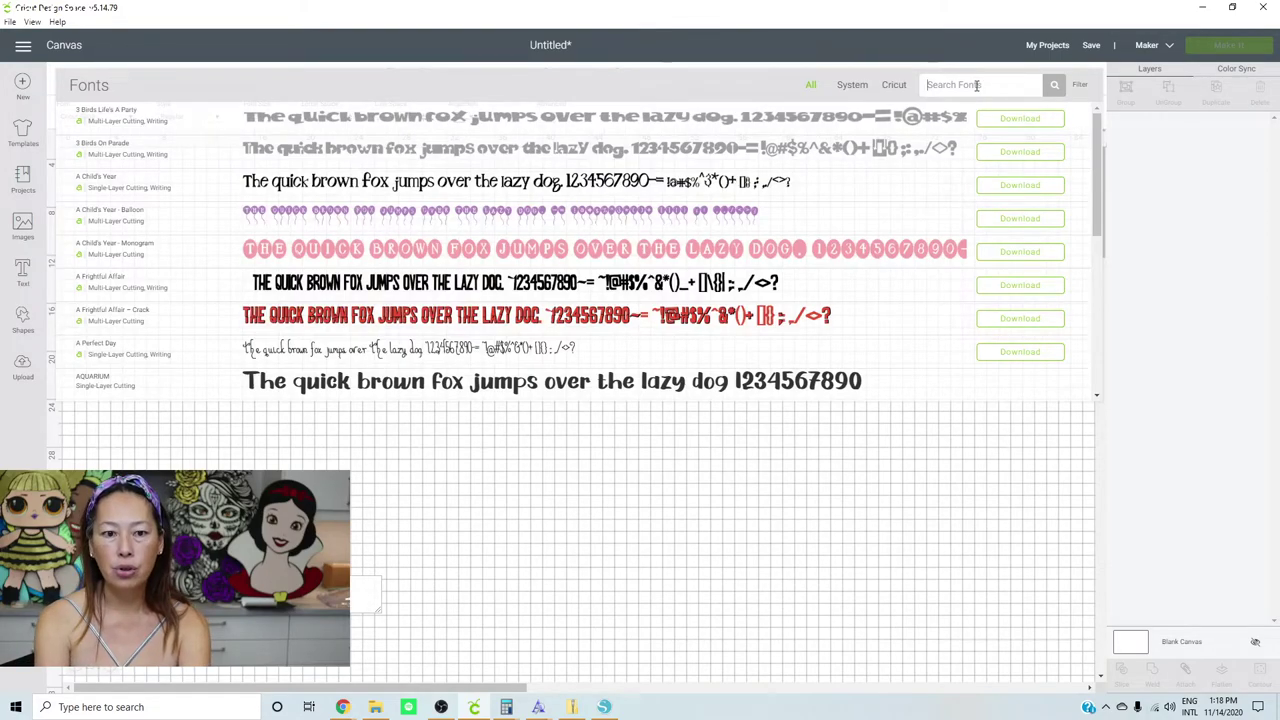
type("Charlot")
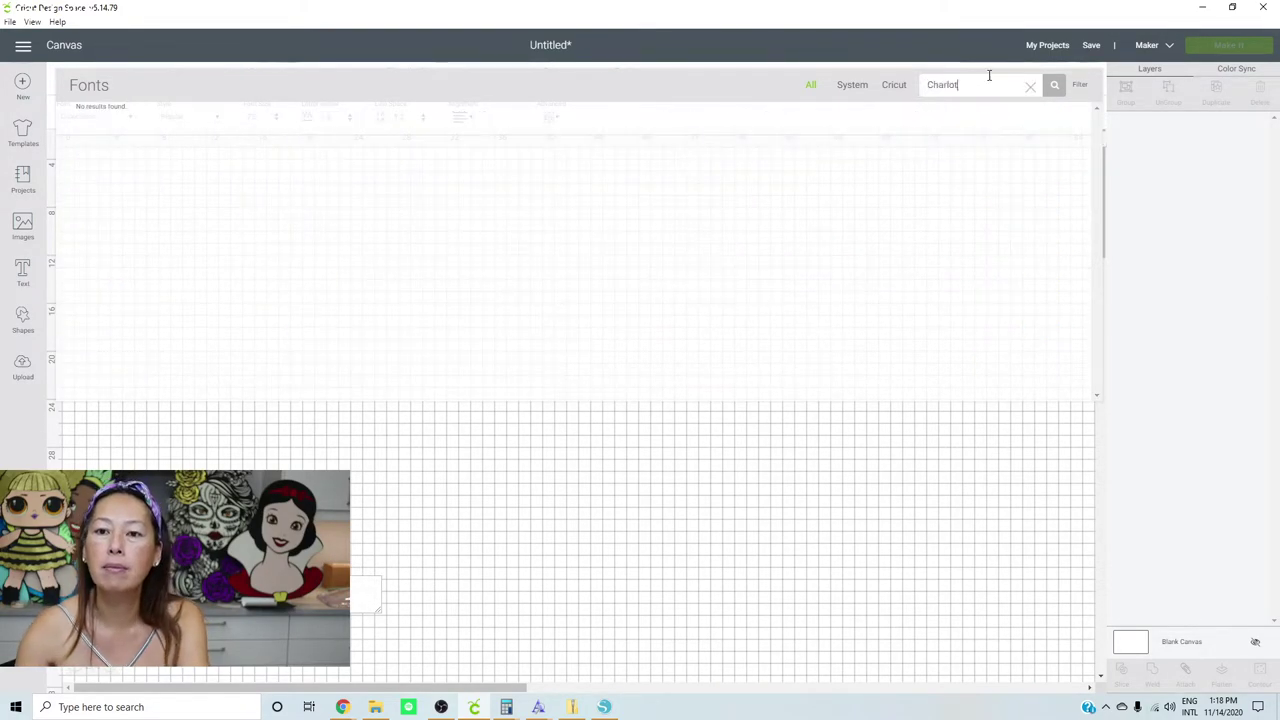
left_click_drag(988, 81, 880, 65)
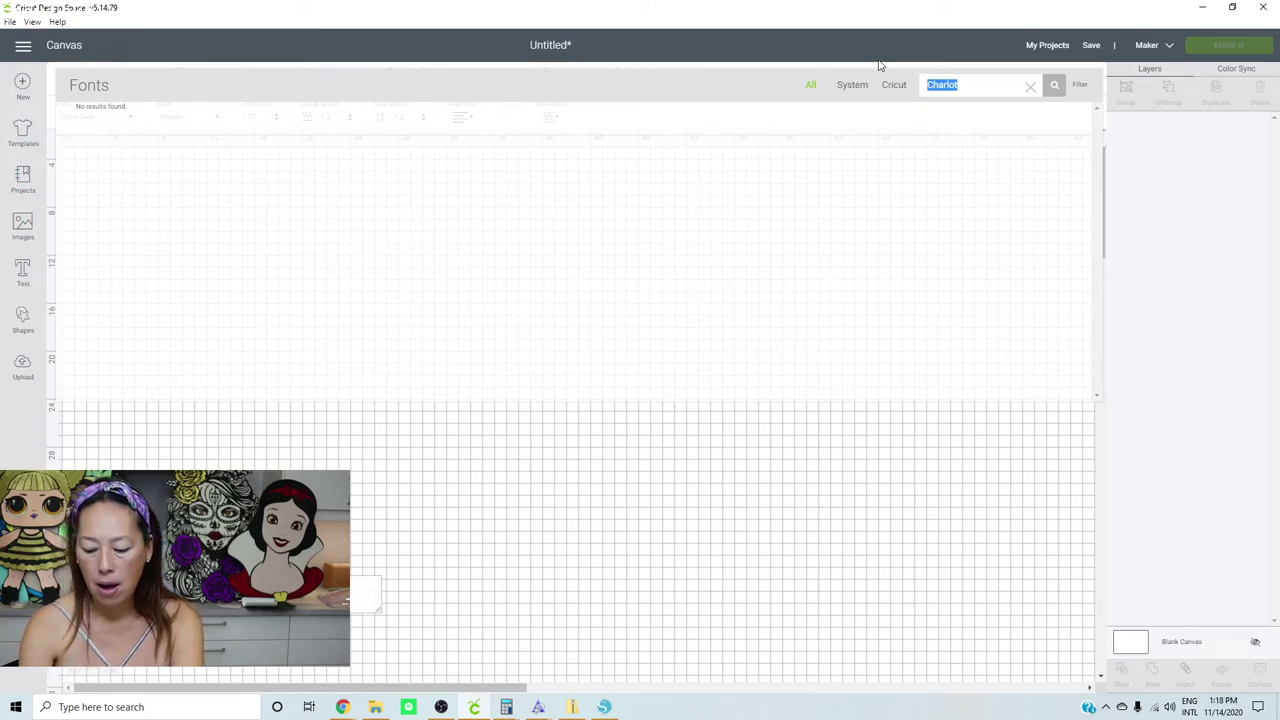
key("BackSpace")
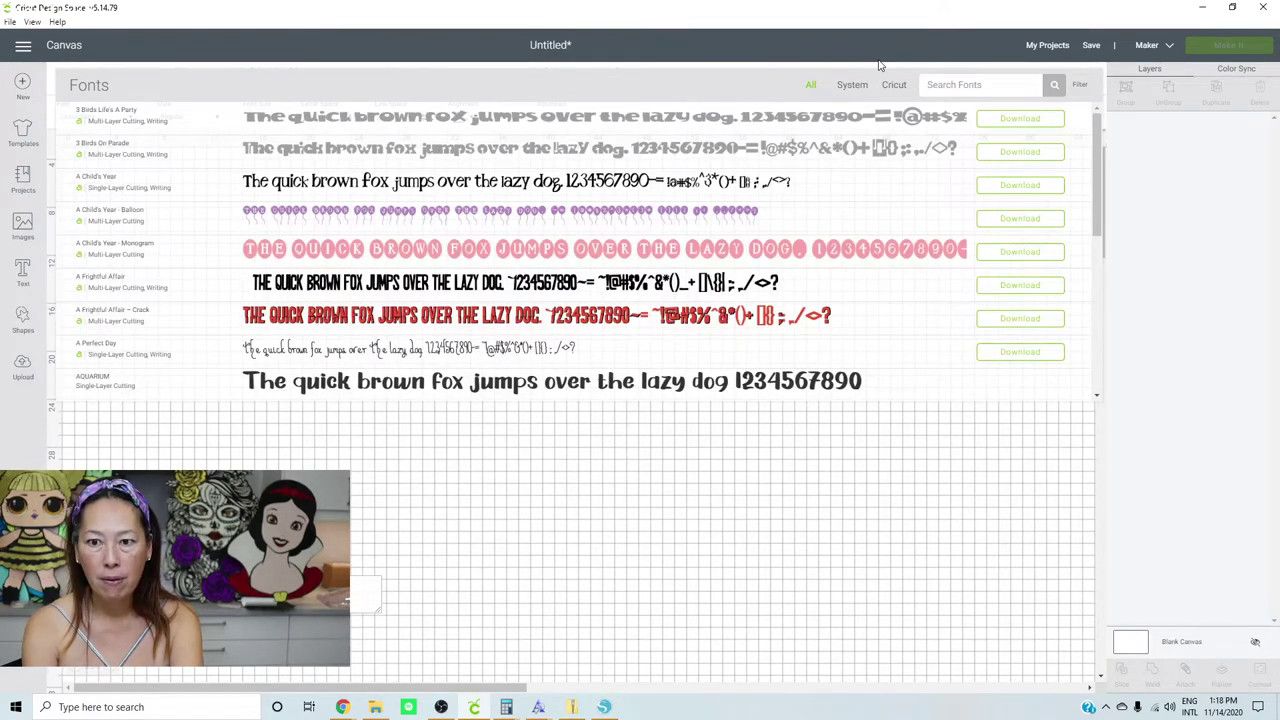
type("han")
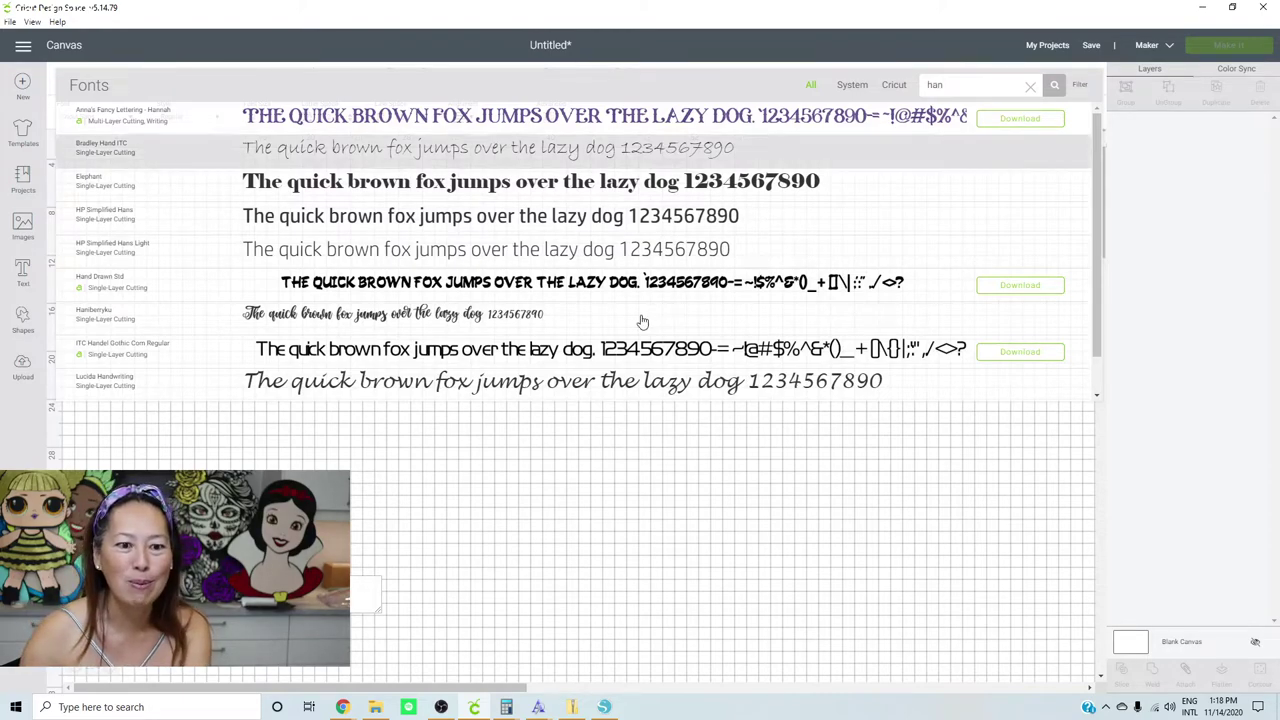
left_click(492, 317)
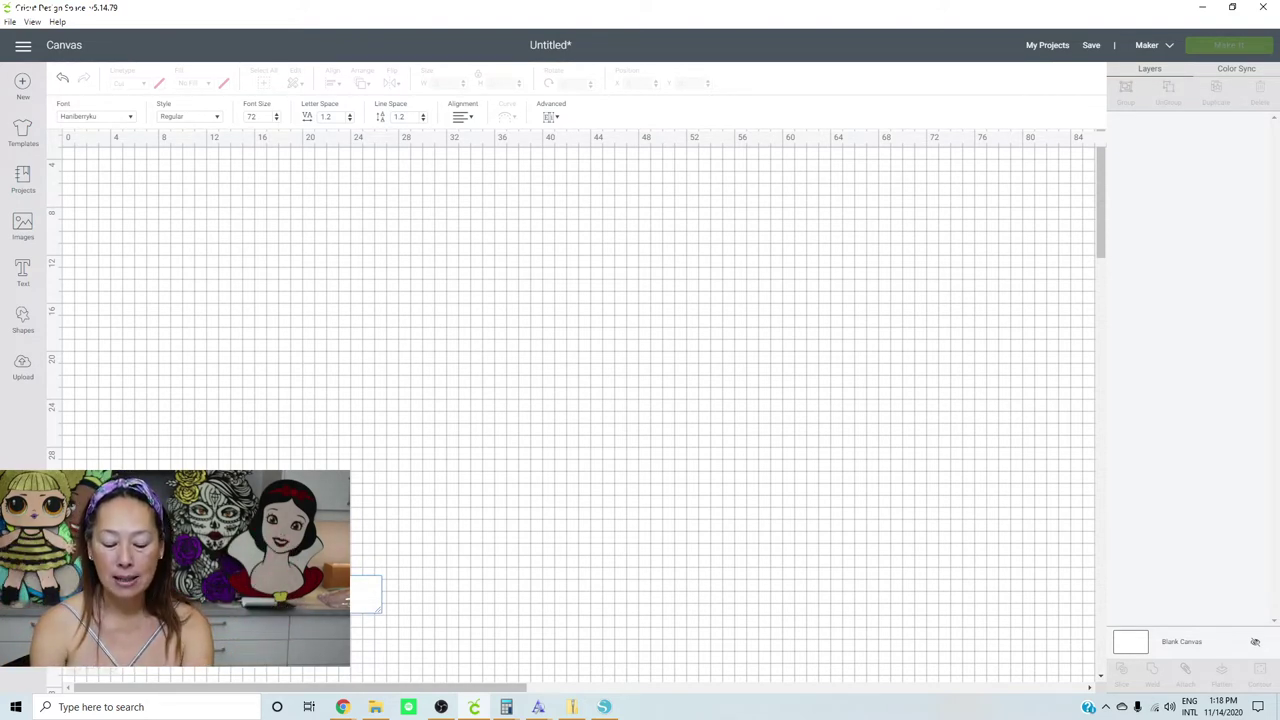
Enter the sample first name as text and enlarge it to about 46.7 in wide at X 21.96, Y 15.112
left_click(34, 272)
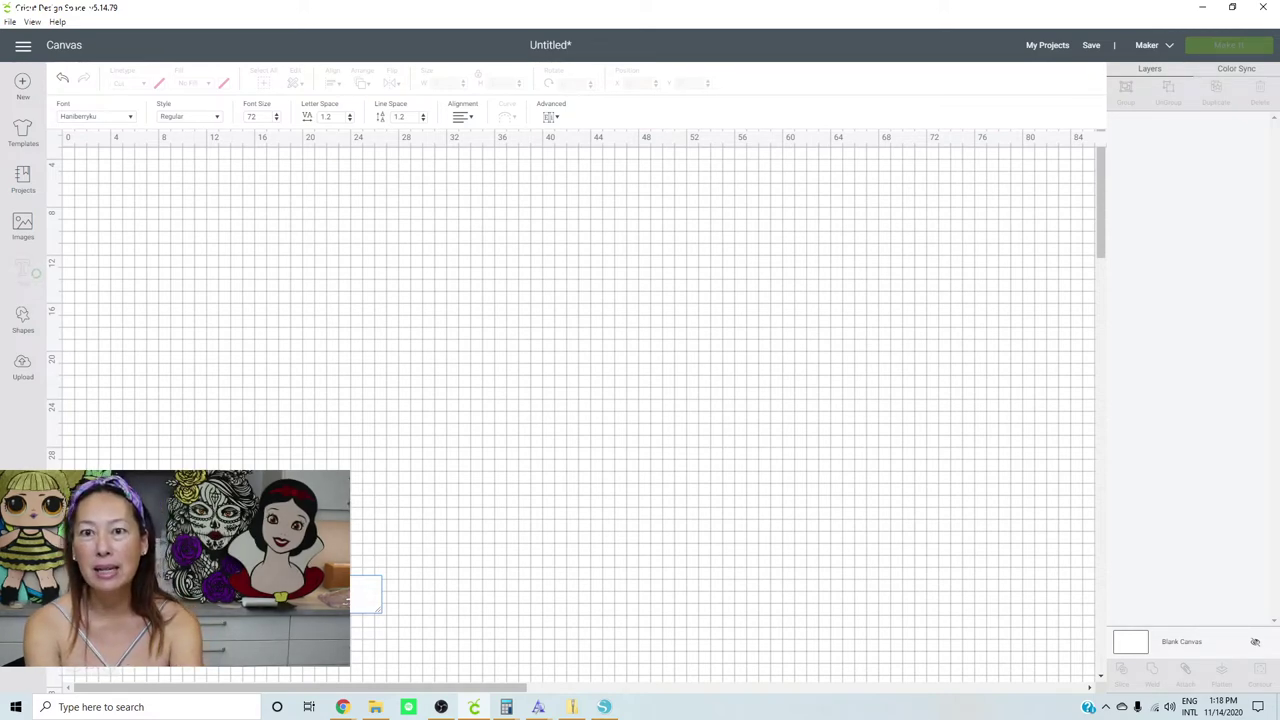
key("ctrl+v")
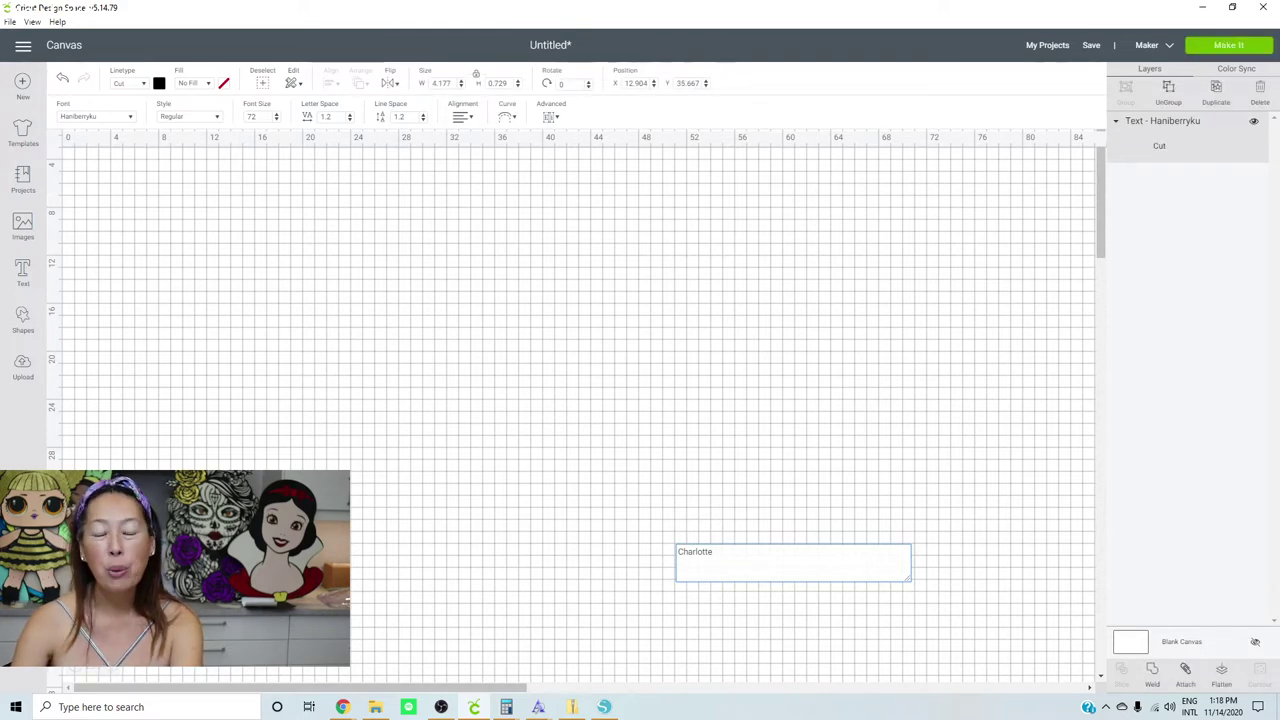
left_click(320, 423)
left_click_drag(256, 546, 378, 284)
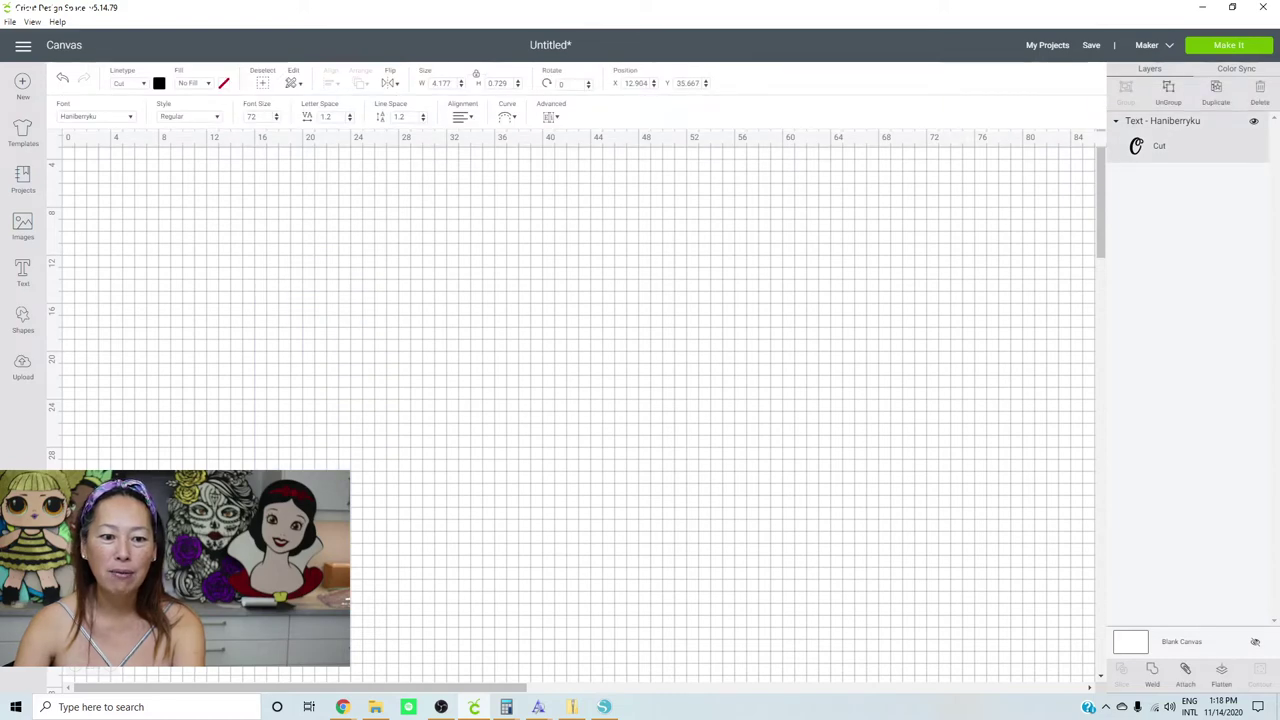
left_click_drag(380, 426, 883, 593)
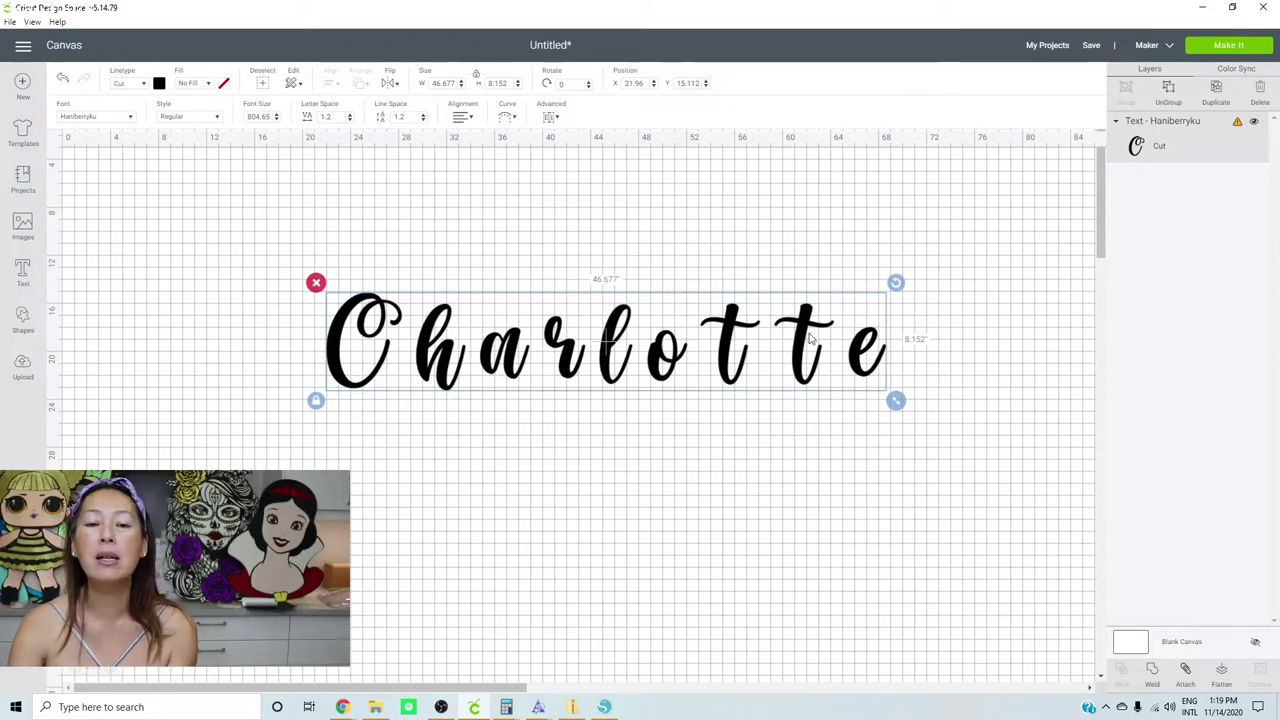
Reduce the letter spacing of the name to 0.7
left_click(349, 121)
left_click(349, 121)
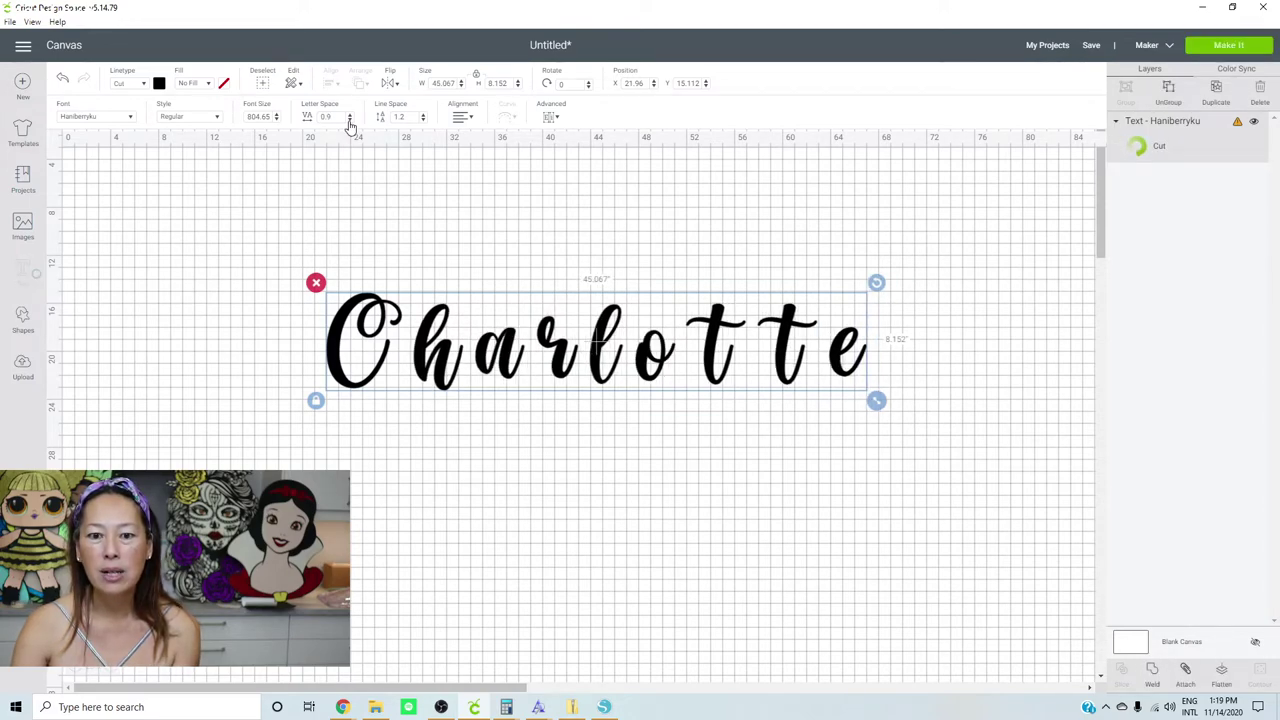
left_click(349, 121)
left_click(349, 121)
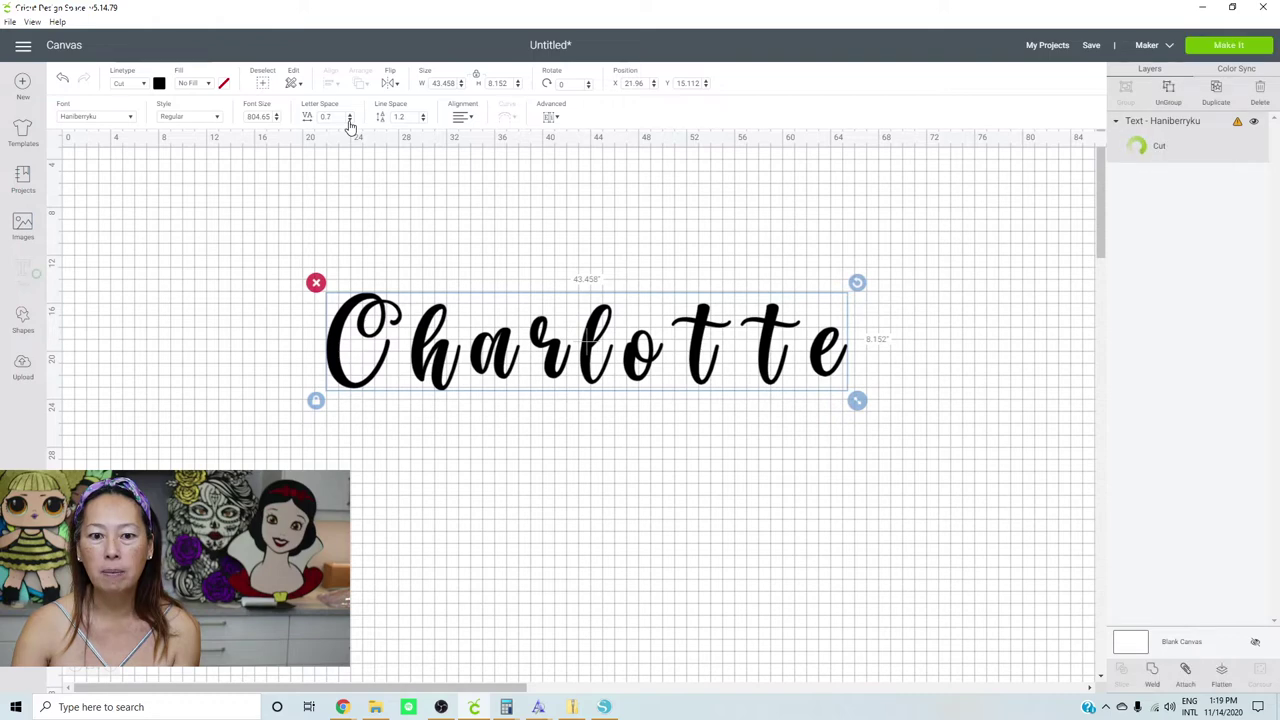
left_click(349, 121)
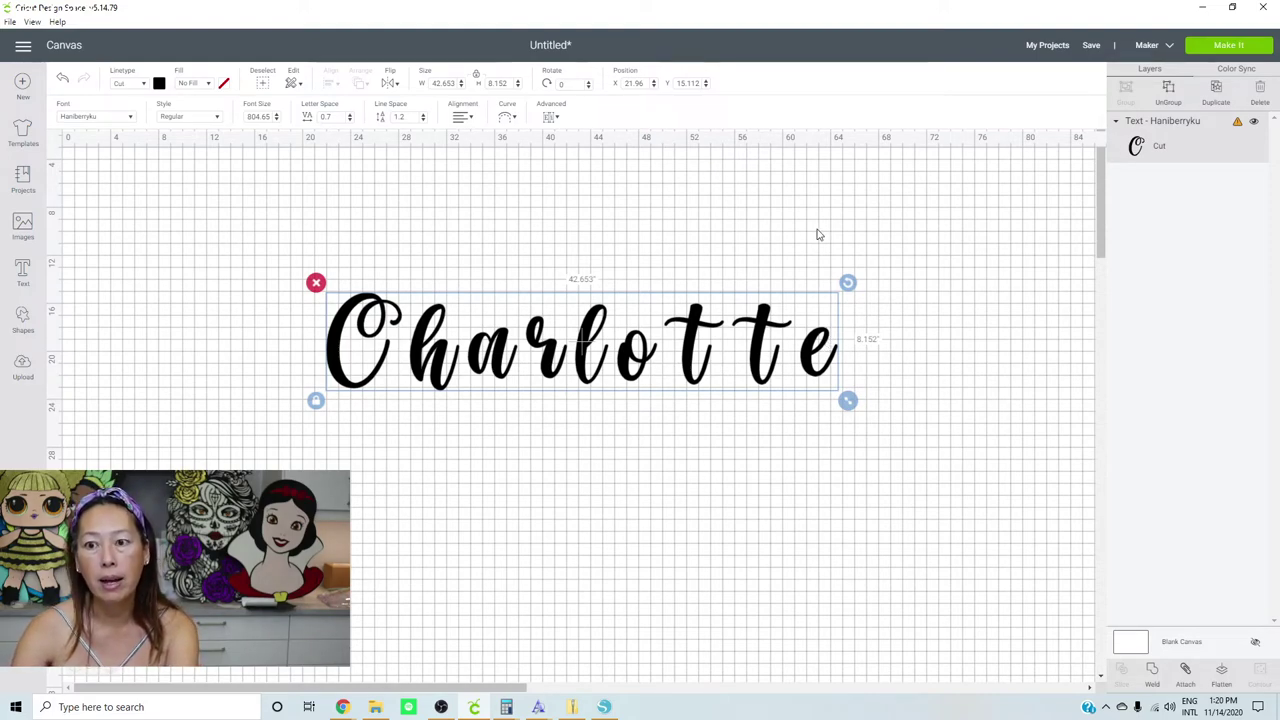
Ungroup the name into separate letters and move the second through fifth letters together so each overlaps the one before it
left_click(1168, 90)
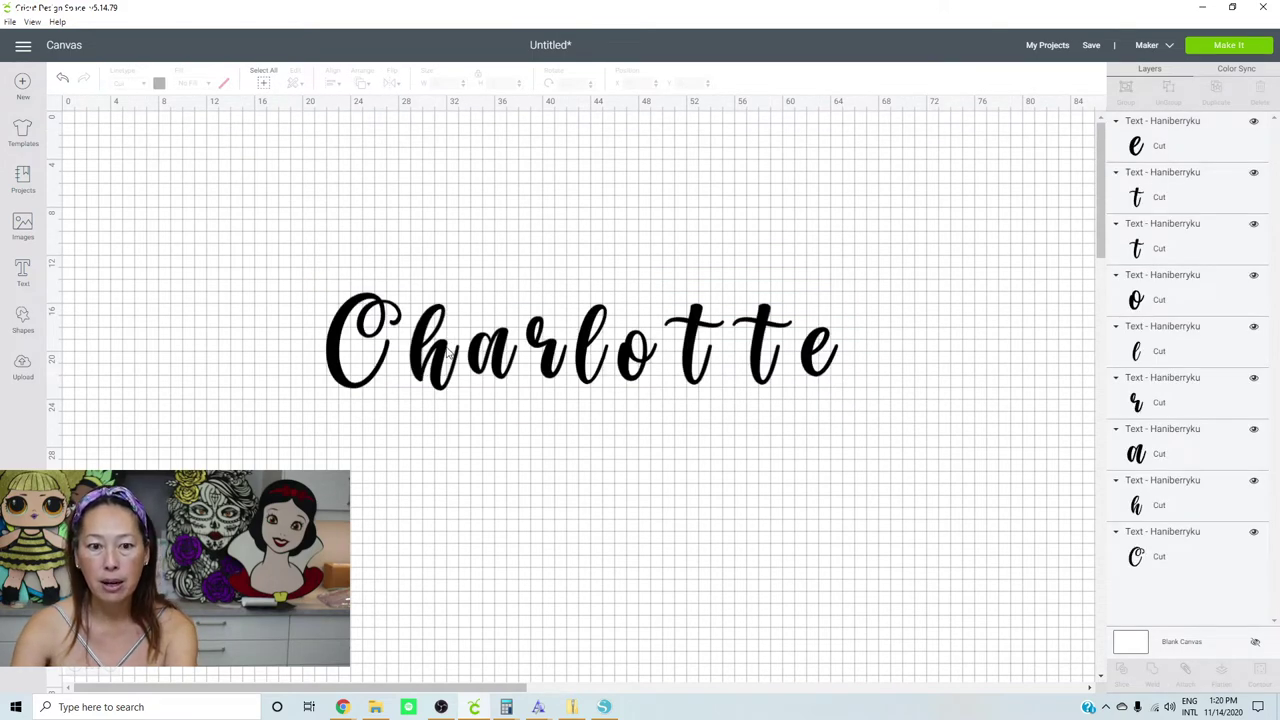
left_click_drag(433, 355, 405, 350)
left_click_drag(505, 352, 453, 357)
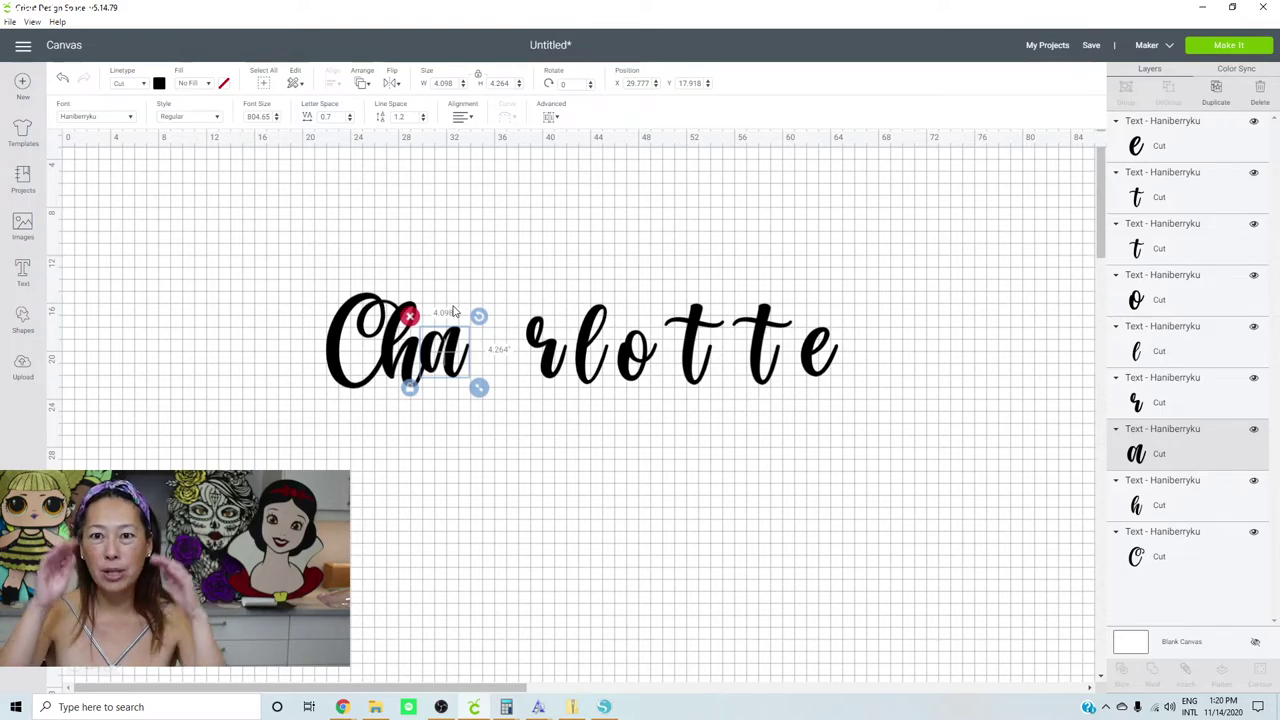
left_click_drag(545, 372, 458, 378)
left_click_drag(580, 341, 495, 358)
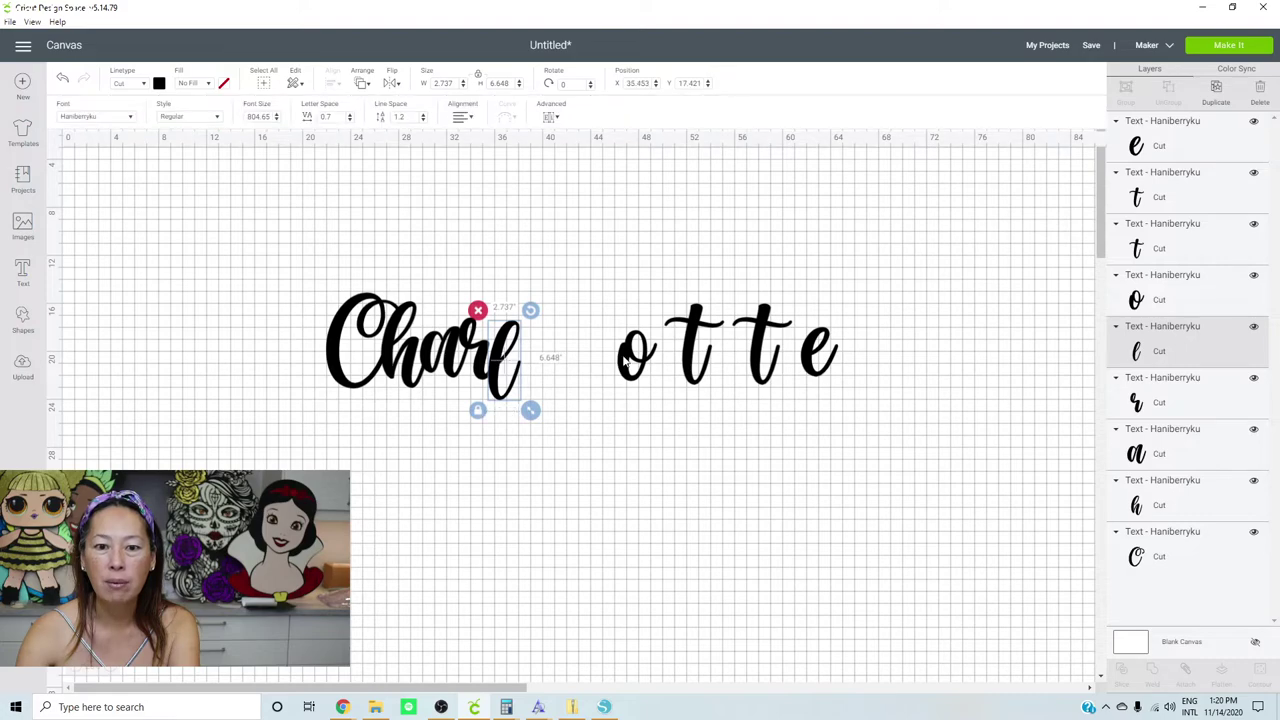
Move the o and both t letters up to the joined letters, overlapping them and lining up the second t with the first
left_click_drag(632, 358, 531, 357)
left_click_drag(680, 340, 568, 340)
left_click_drag(740, 345, 586, 352)
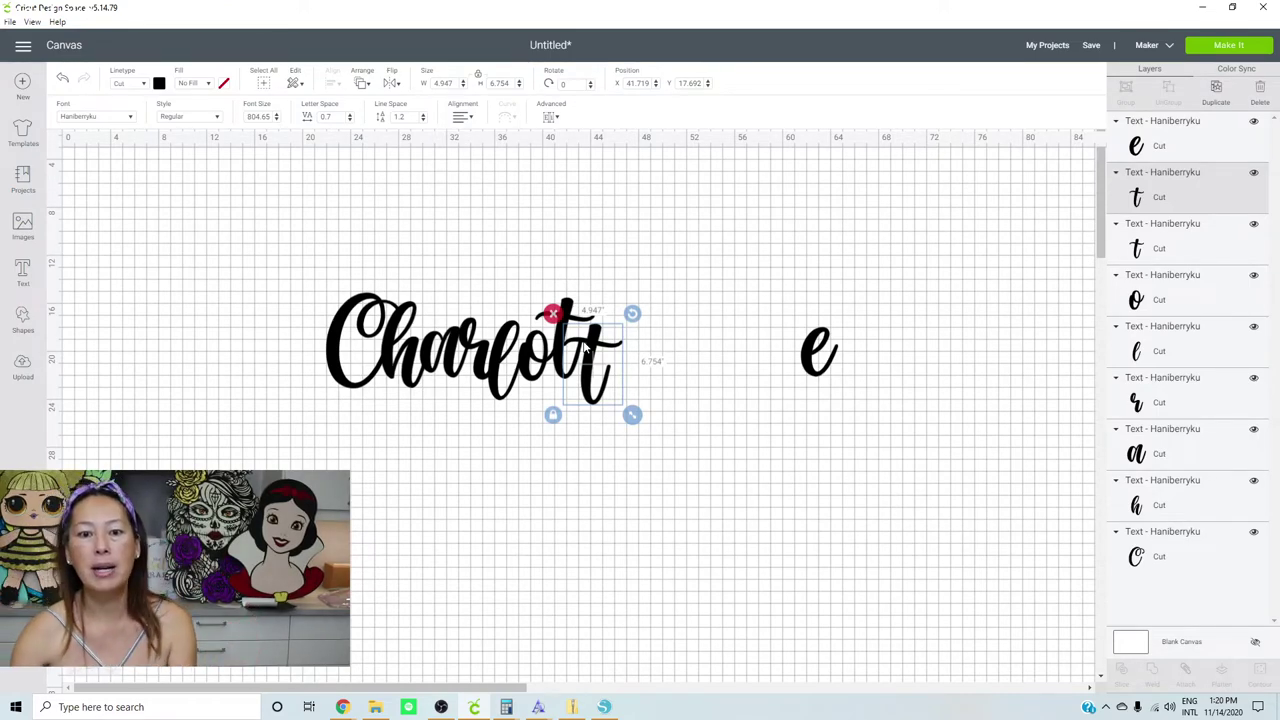
left_click_drag(586, 350, 581, 320)
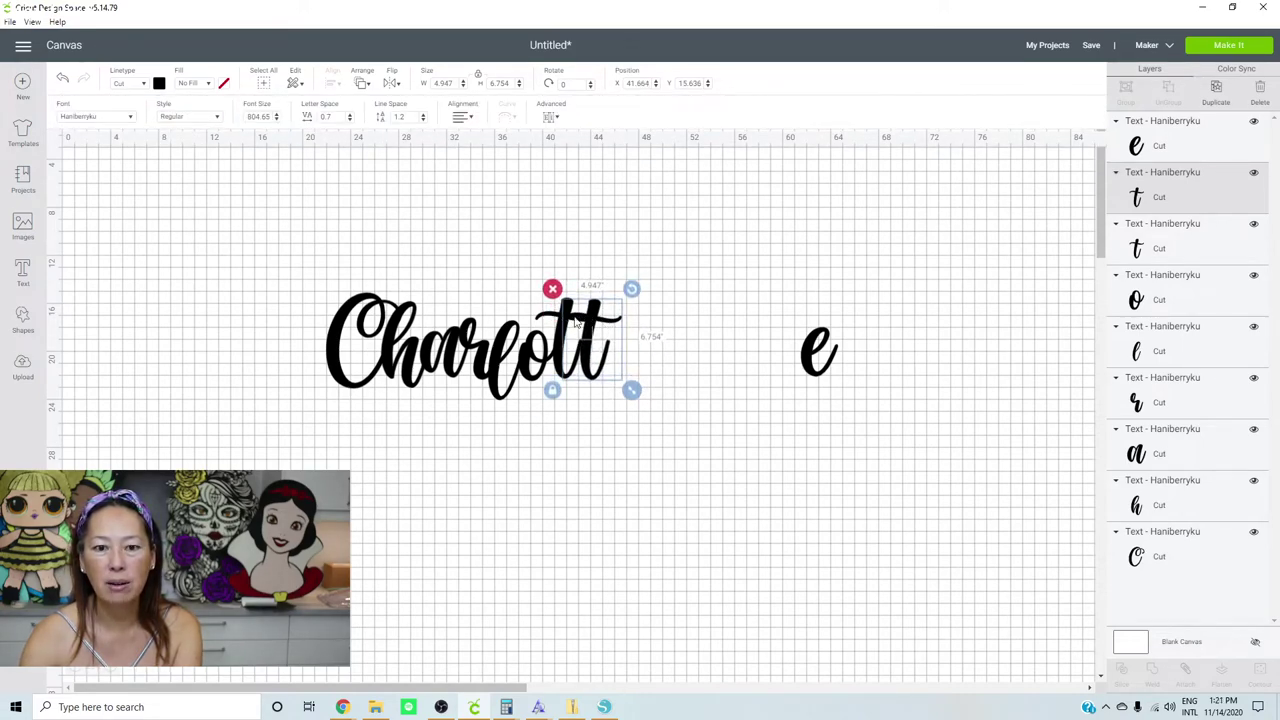
mouse_move(587, 333)
left_mouse_down()
mouse_move(571, 322)
mouse_move(580, 340)
left_mouse_up()
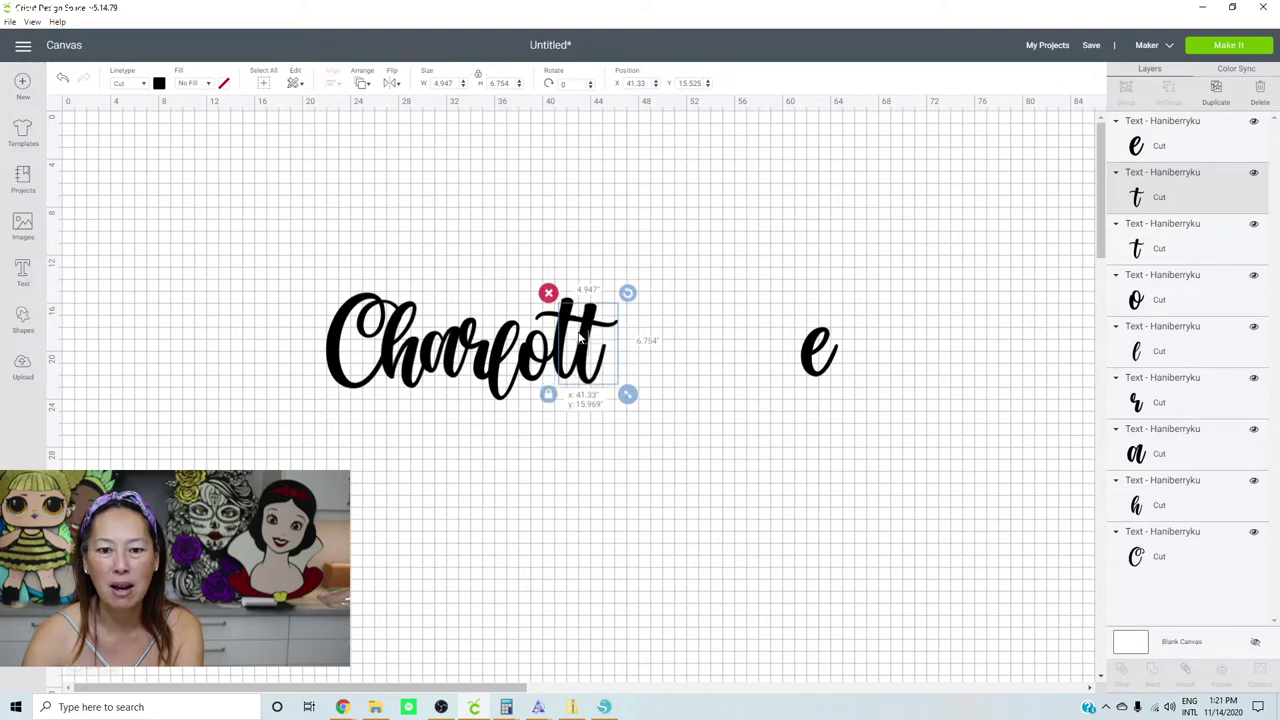
Move the final e against the second t at about X 44.6, Y 18 to complete the connected name
left_click(746, 466)
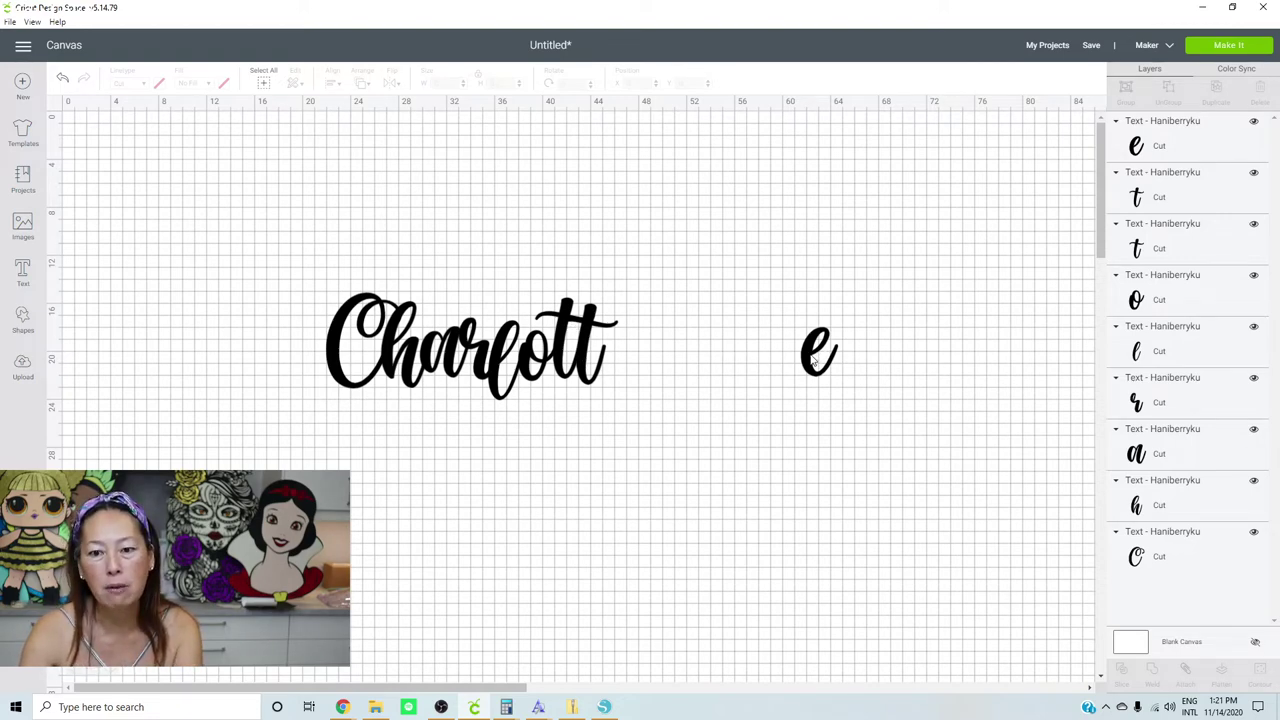
left_click_drag(742, 366, 587, 365)
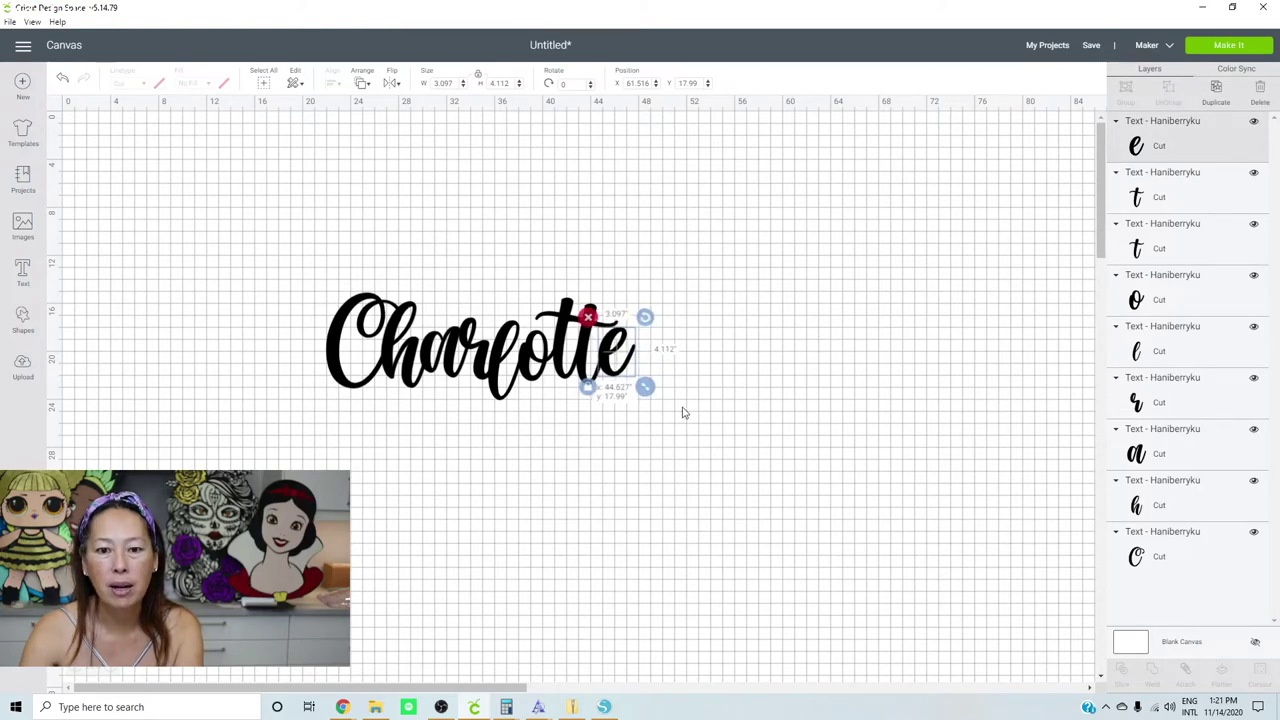
left_click(705, 420)
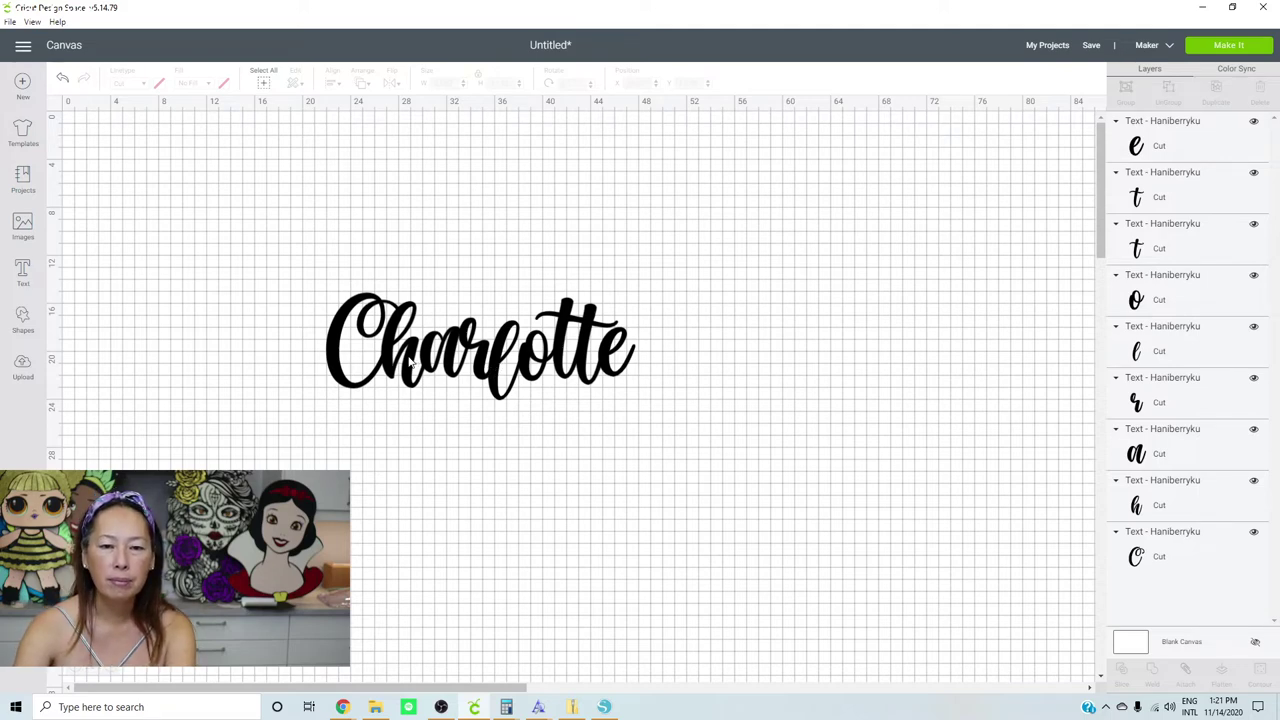
Weld all the letters of the name into one shape and undo the weld
left_click_drag(249, 236, 754, 466)
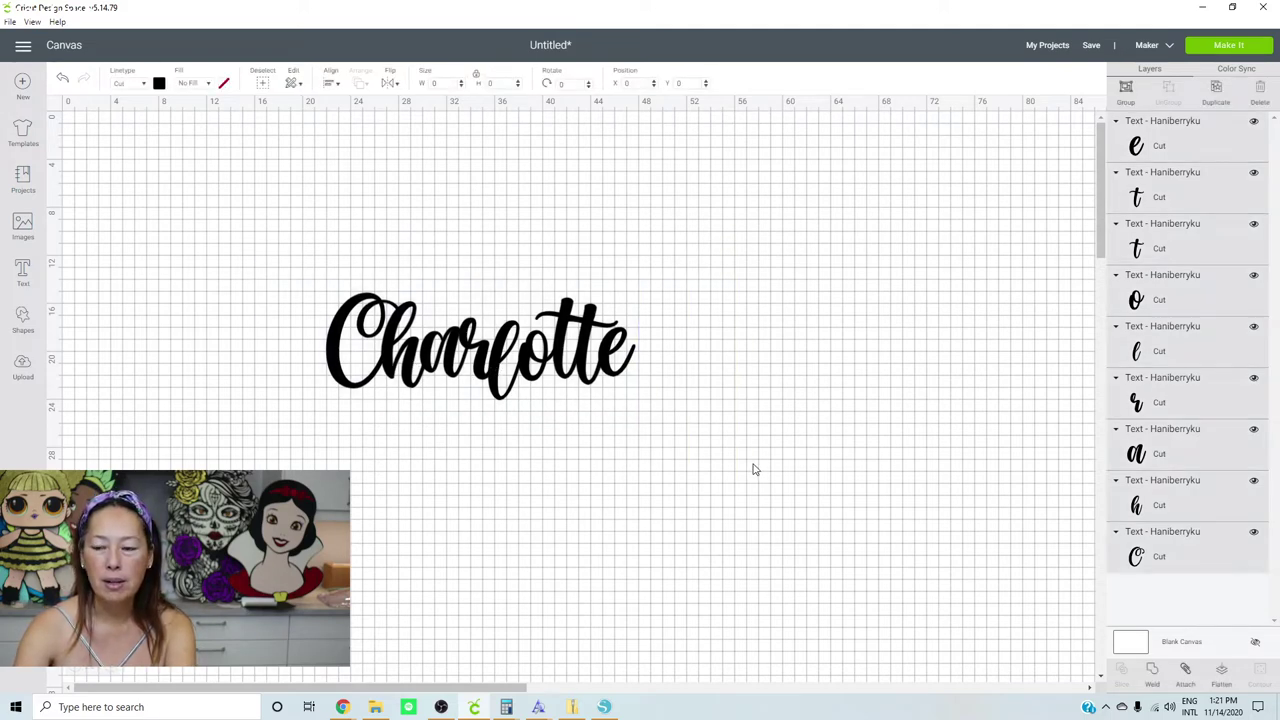
left_click(1156, 672)
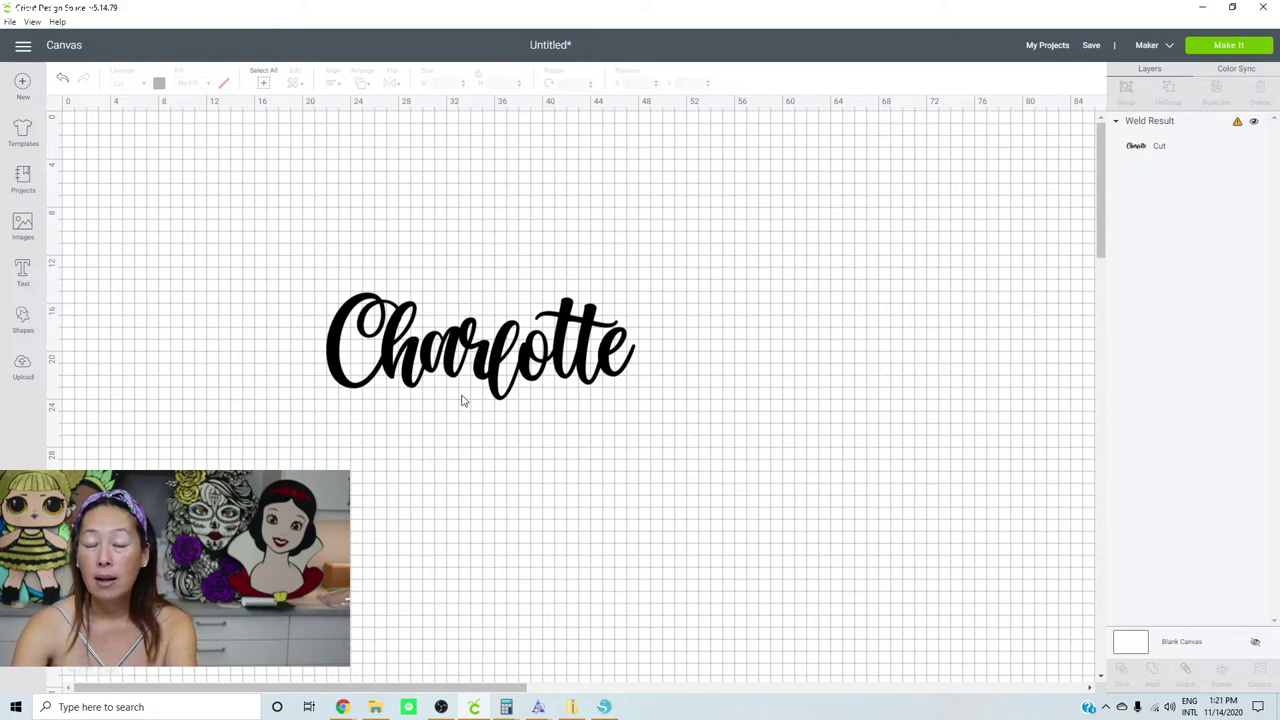
left_click(64, 80)
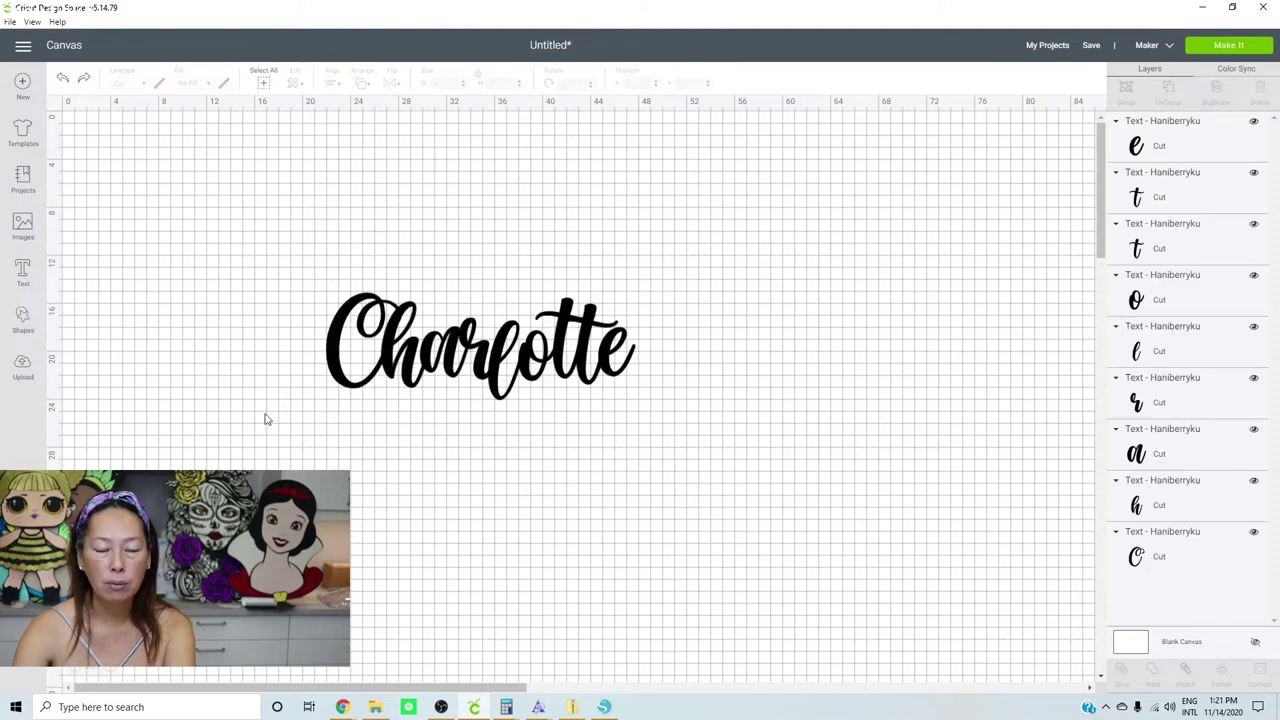
Shrink all the letters of the name together to about 7.9 in wide and 2.8 in high
left_click_drag(199, 242, 690, 485)
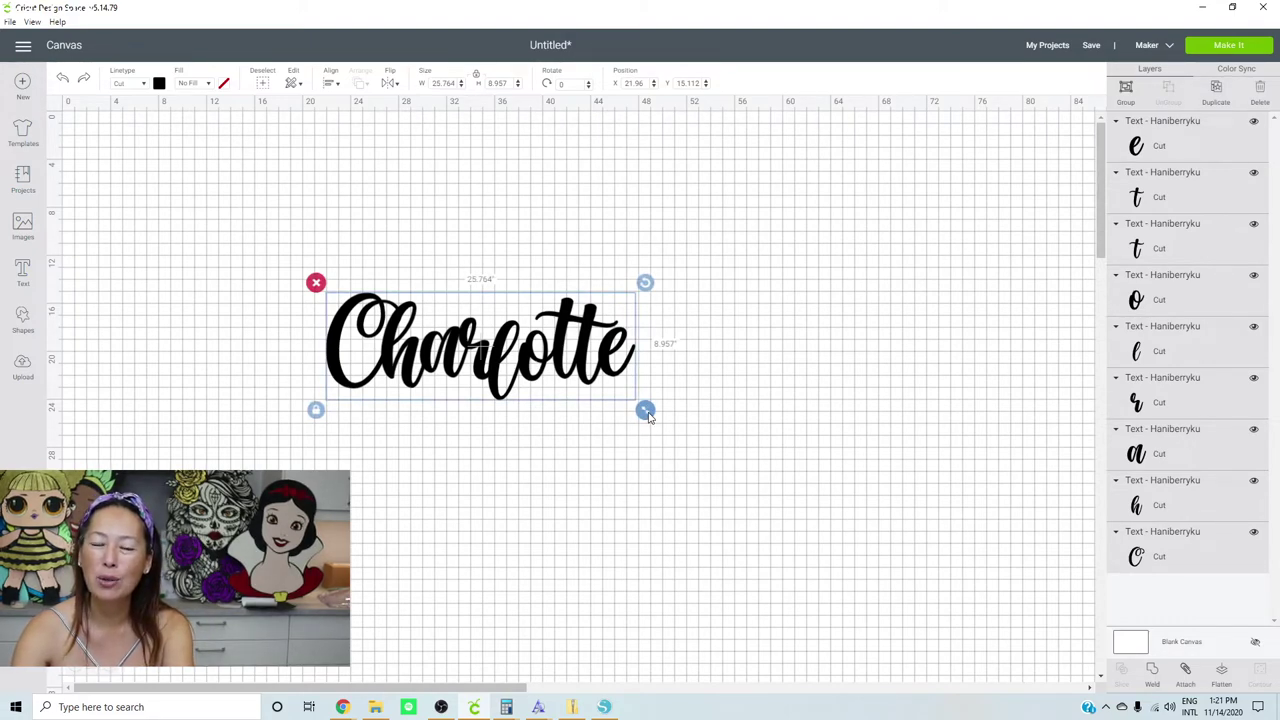
left_click_drag(647, 415, 435, 345)
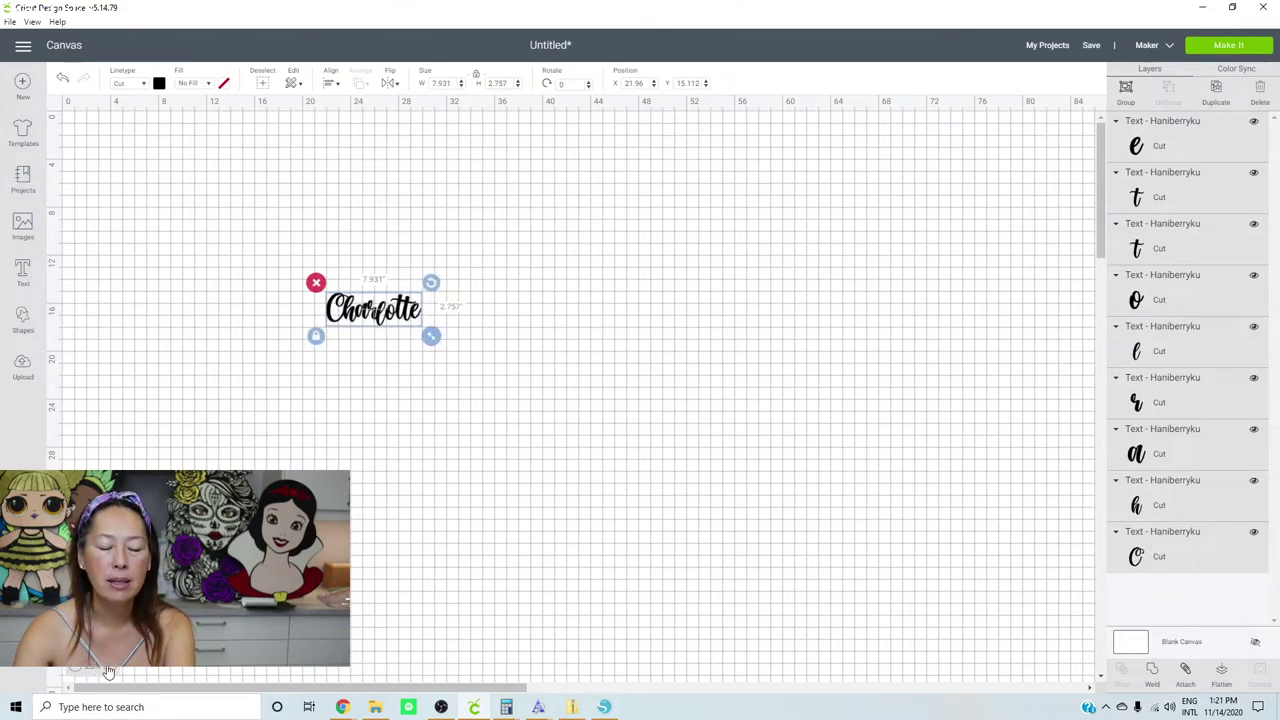
left_click(108, 672)
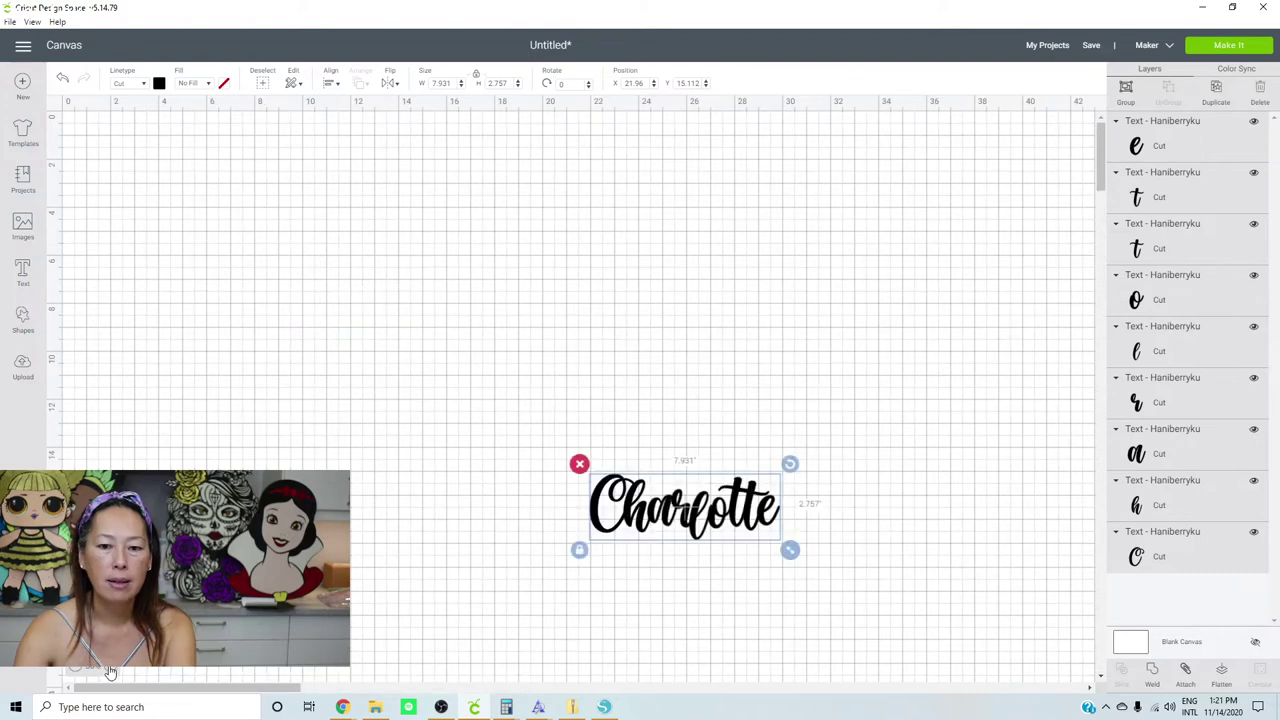
Try welding the name's letters at about 6.4 in wide and 2.2 in high, and undo the weld
left_click(110, 672)
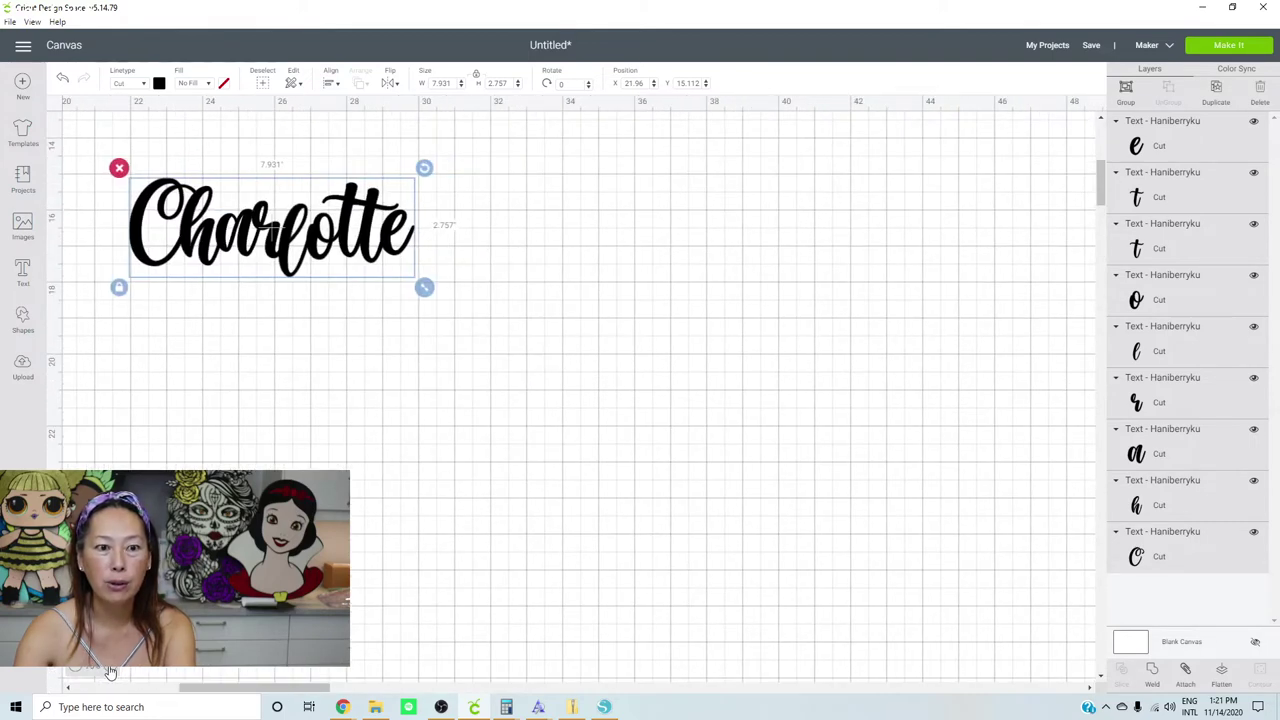
left_click(110, 672)
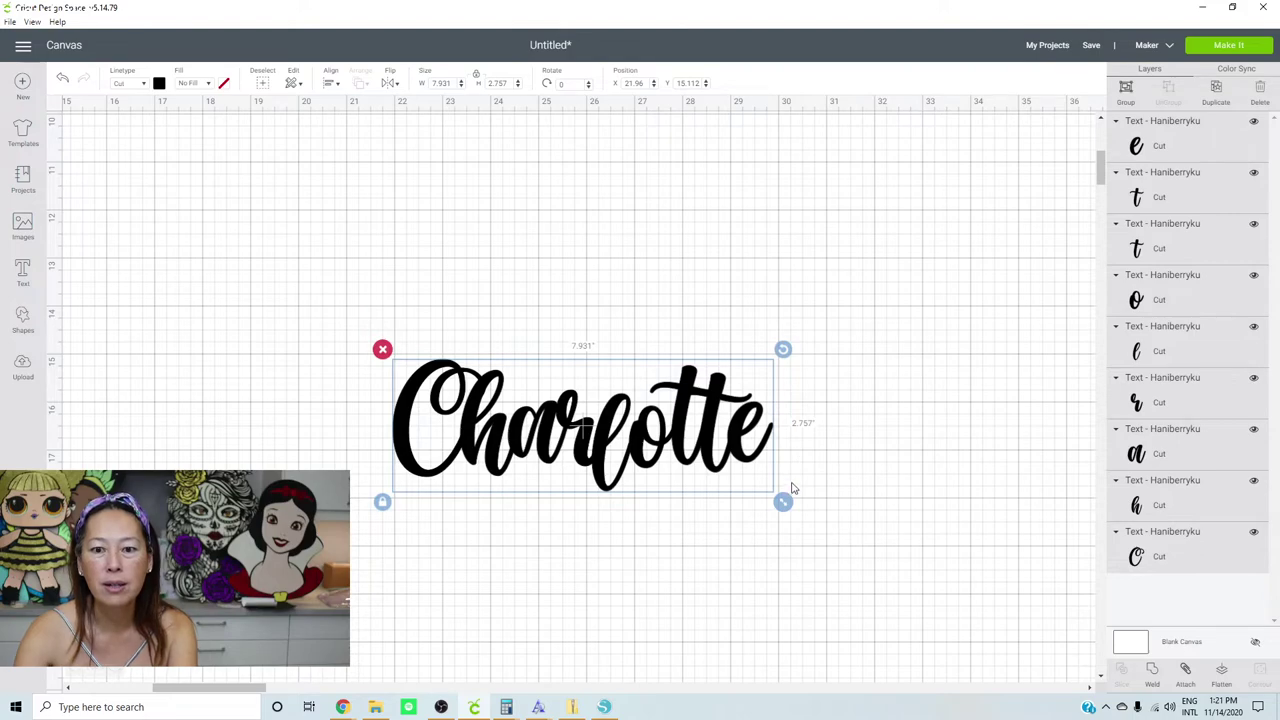
left_click_drag(783, 502, 707, 475)
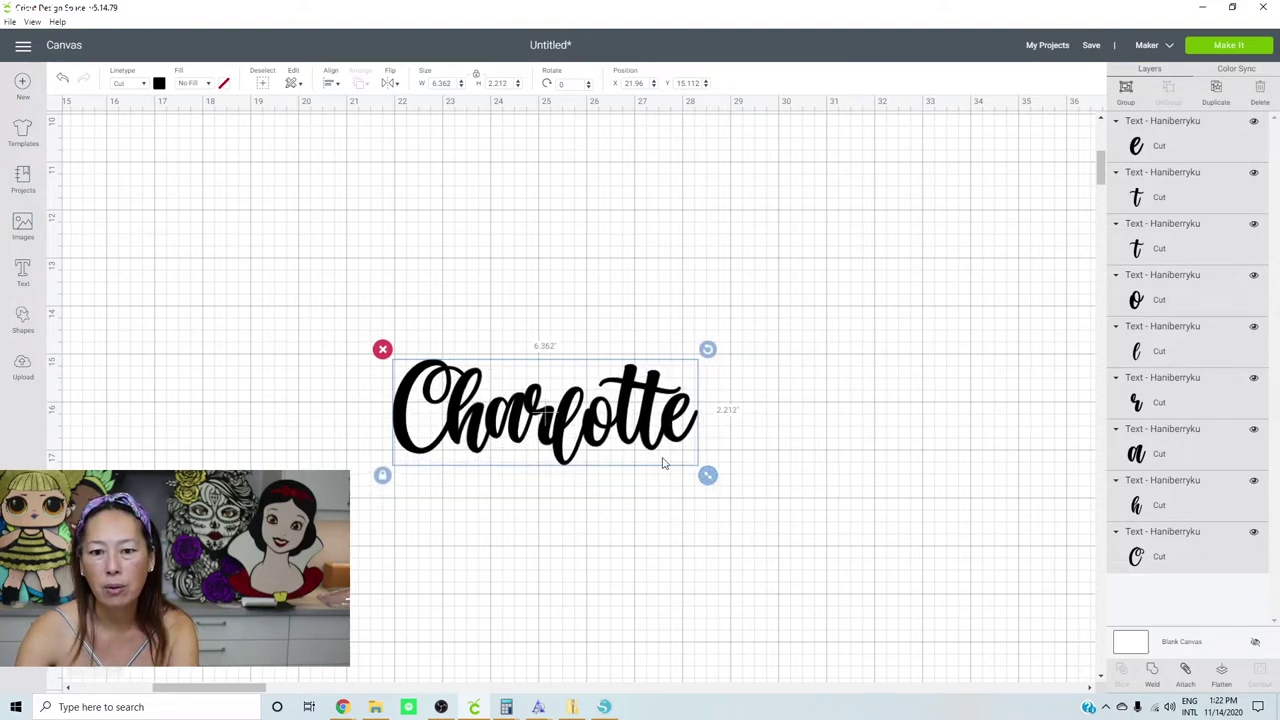
left_click(1152, 670)
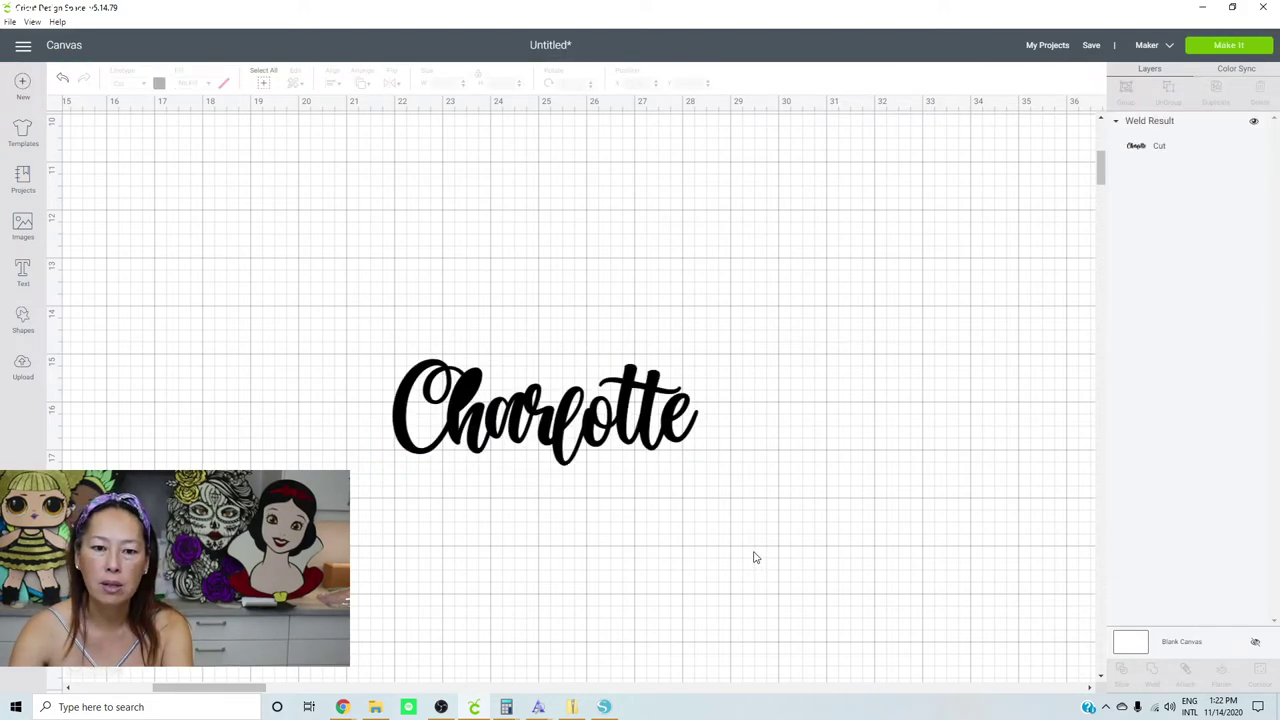
left_click(62, 83)
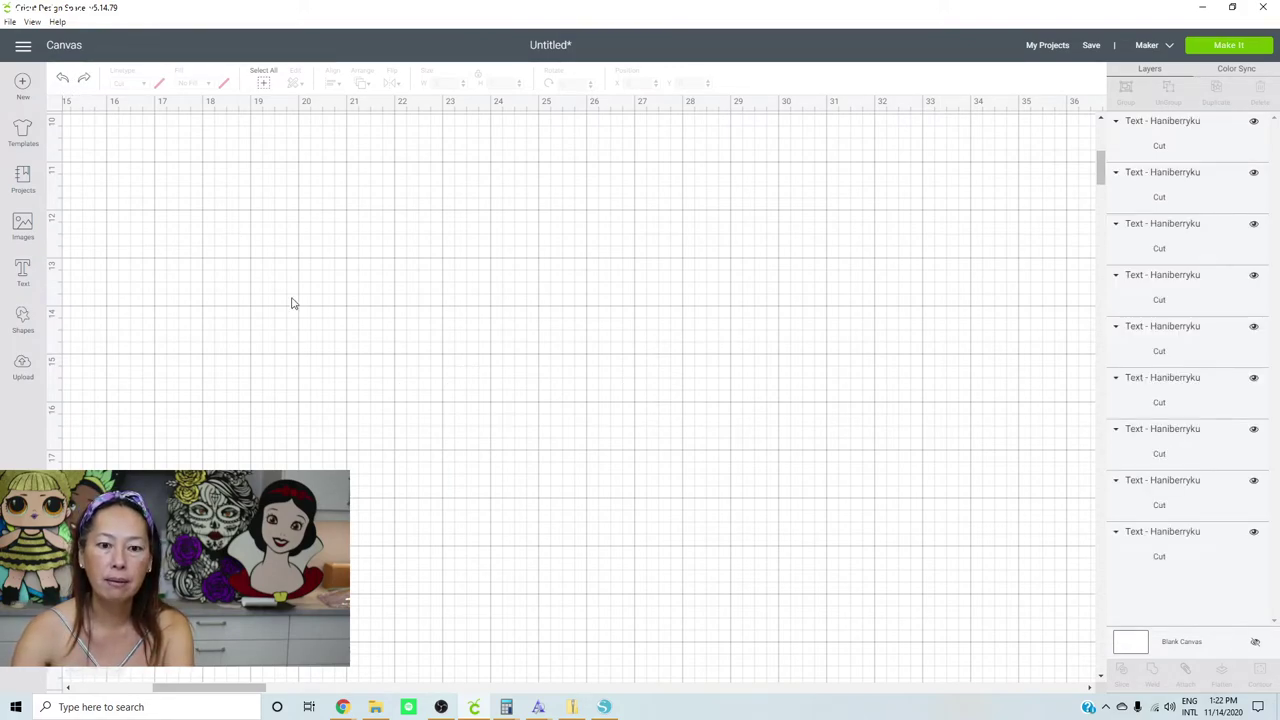
Enlarge all the letters of the name to about 13.9 in wide and 4.8 in high, and weld them into one shape
left_click_drag(272, 292, 814, 557)
left_click_drag(708, 476, 1069, 601)
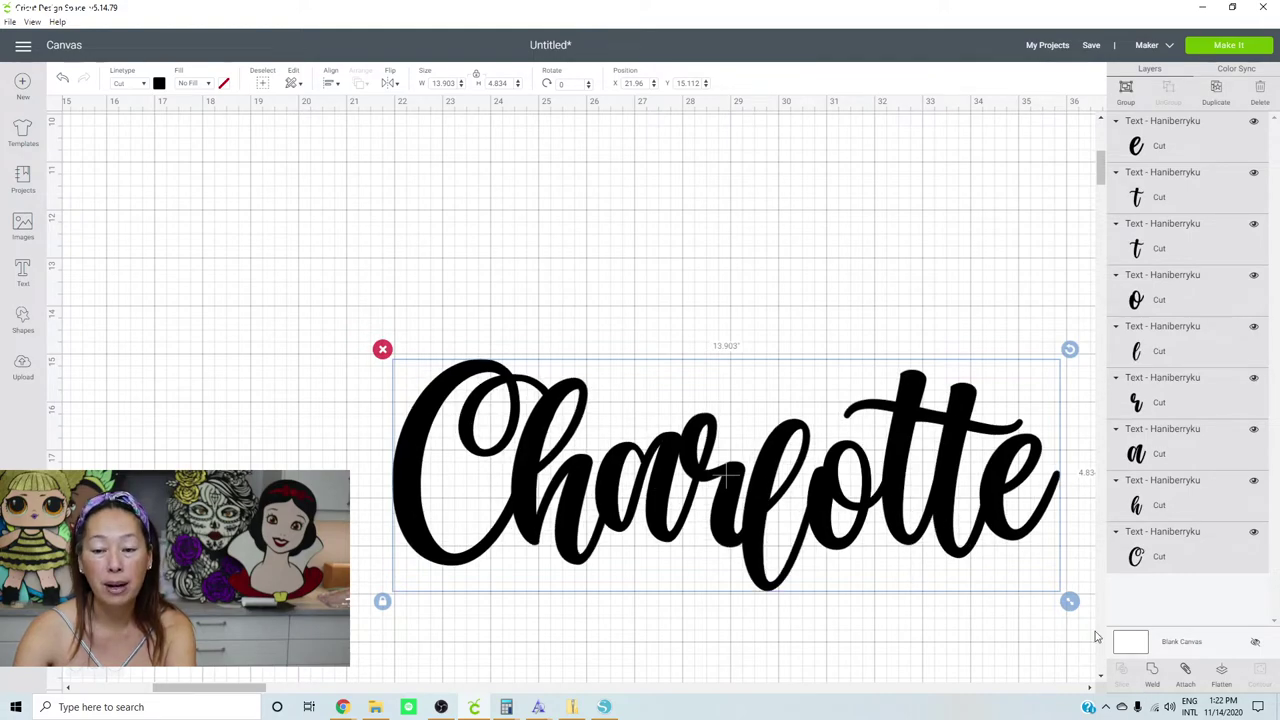
left_click(1156, 675)
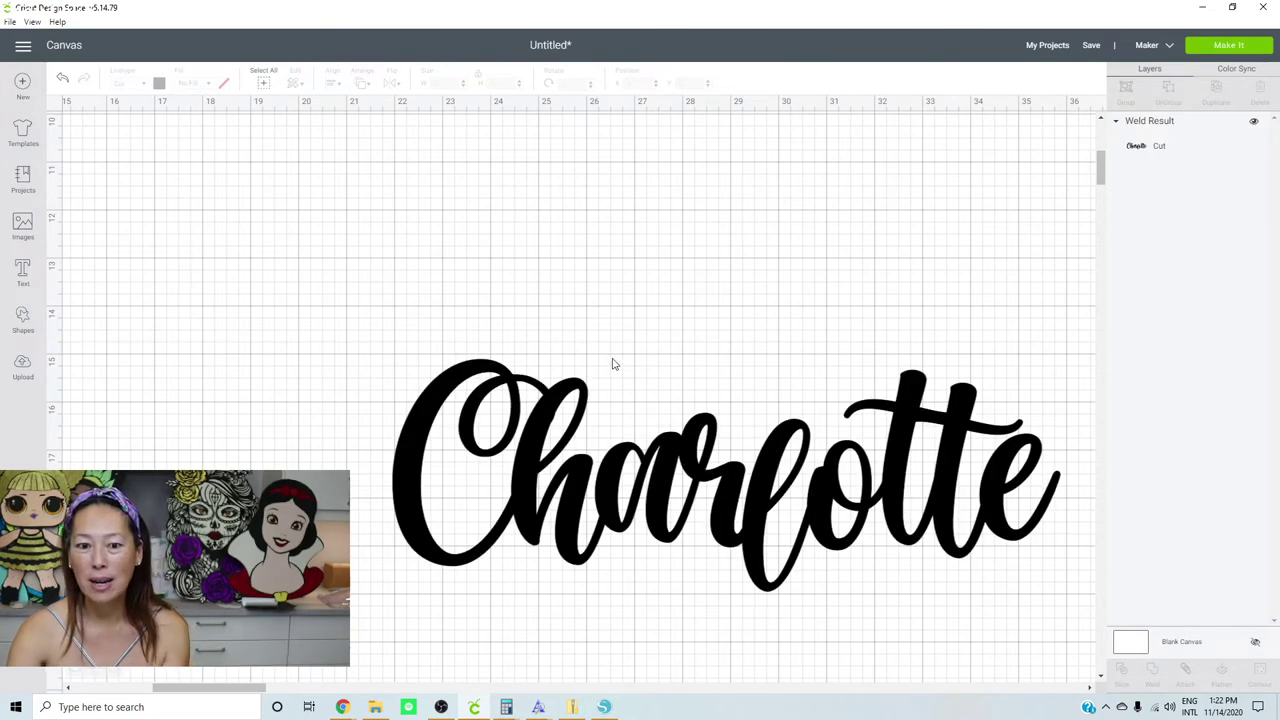
Set the welded name's width to 7 in and move it to about X 19.4, Y 13.1
key("ctrl+a")
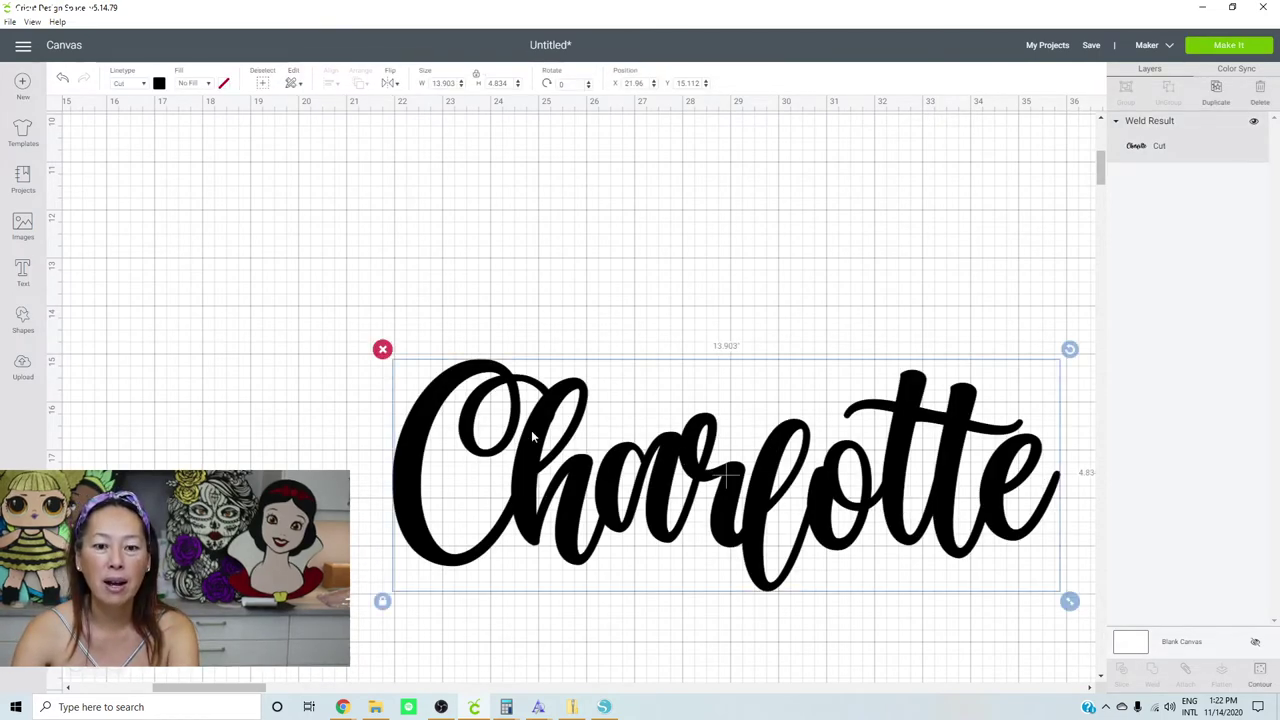
left_click(443, 83)
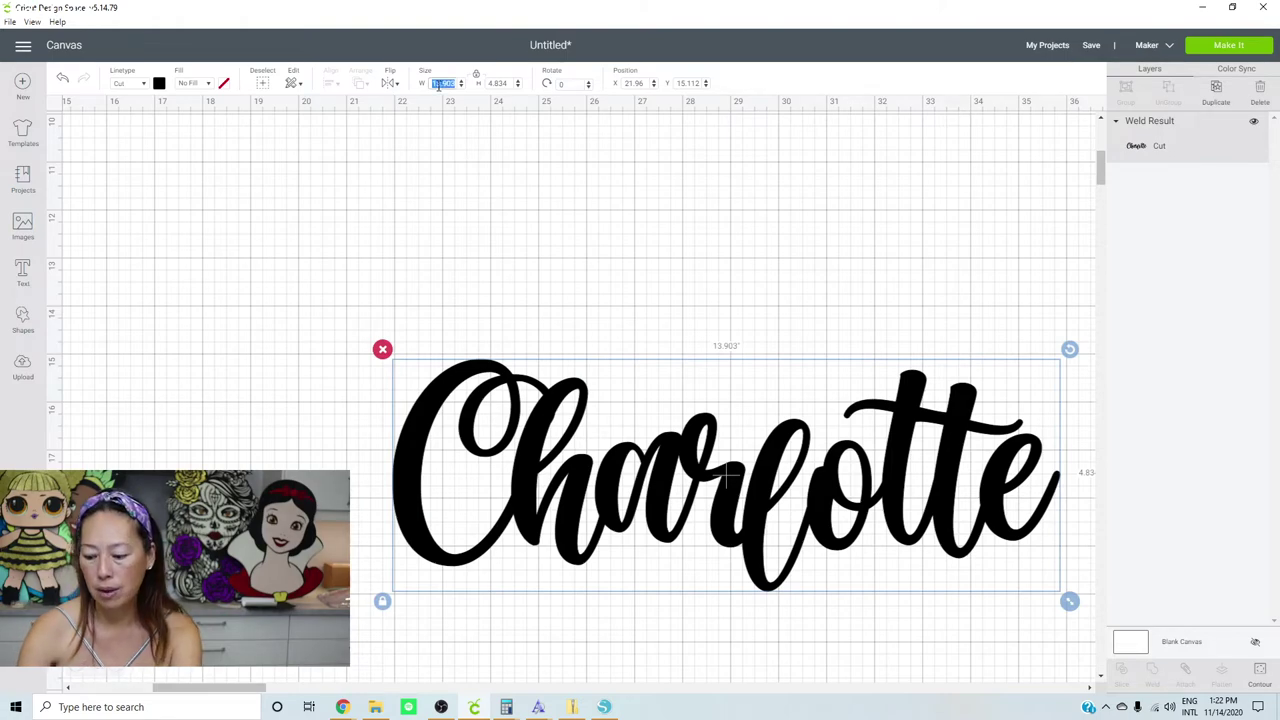
type("7")
key("Tab")
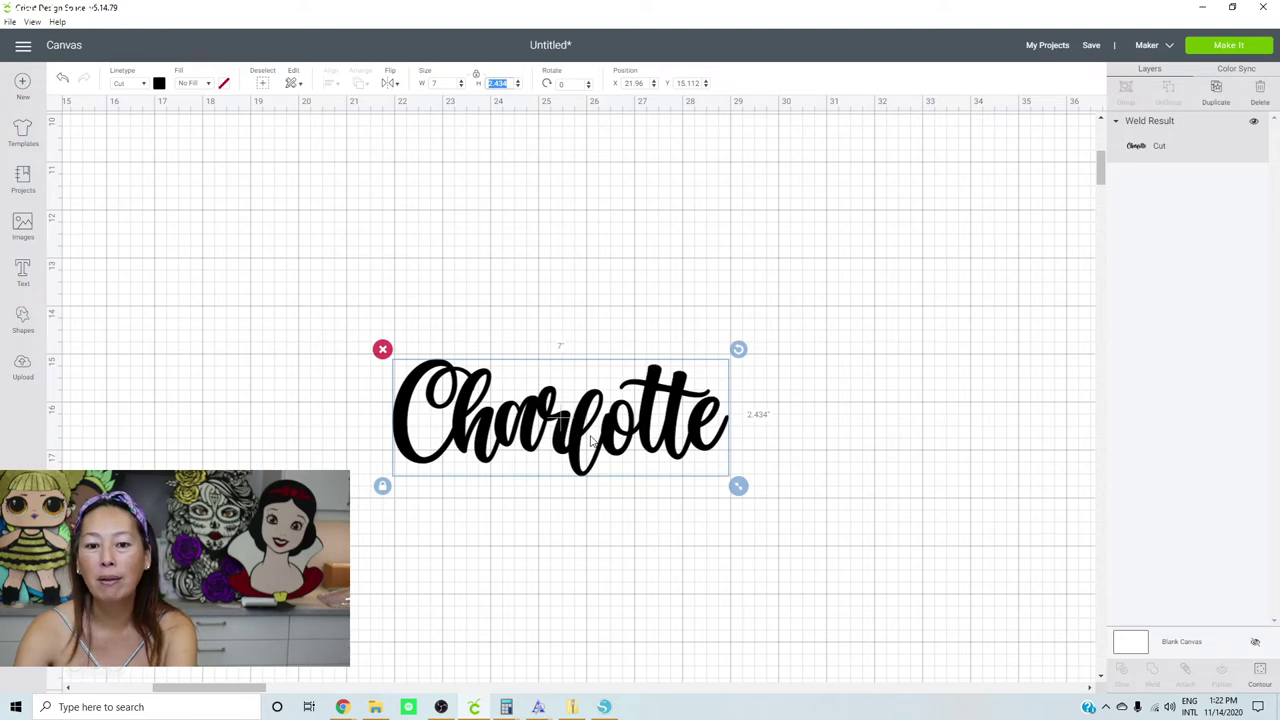
left_click_drag(515, 372, 394, 276)
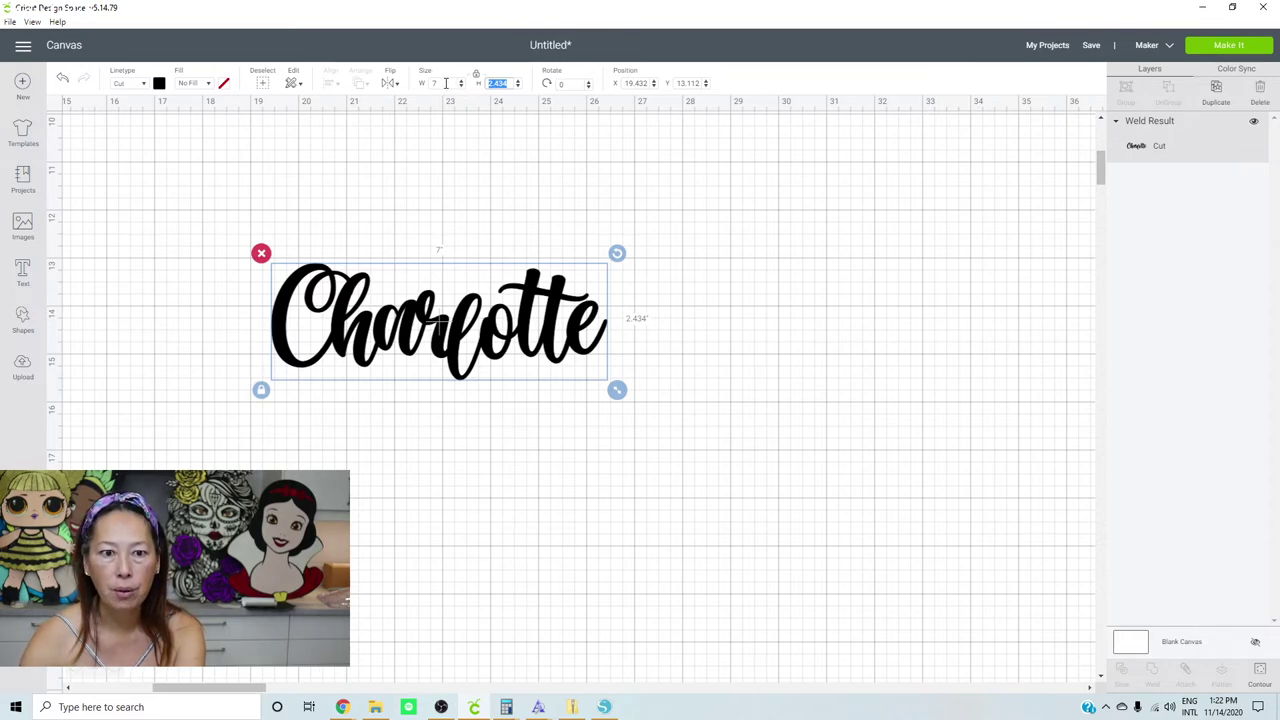
Set the welded name's width to 23.5 in with its proportions kept
key("shift+Tab")
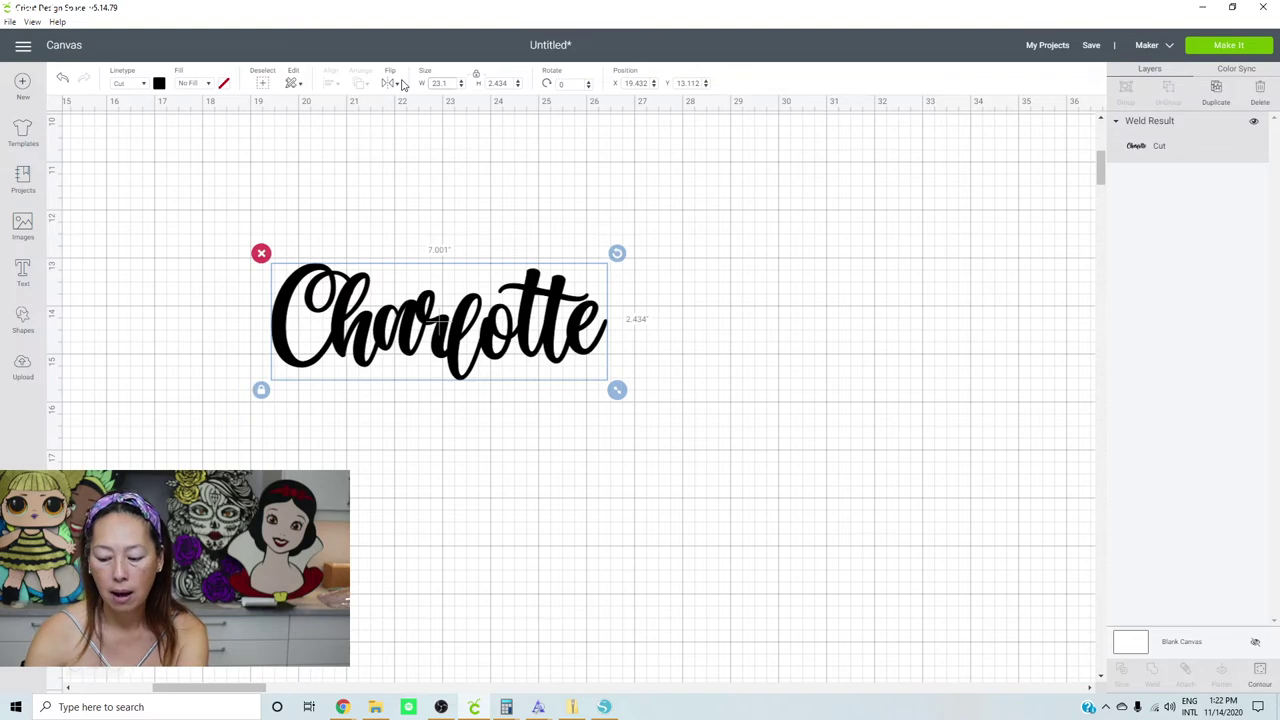
key("Tab")
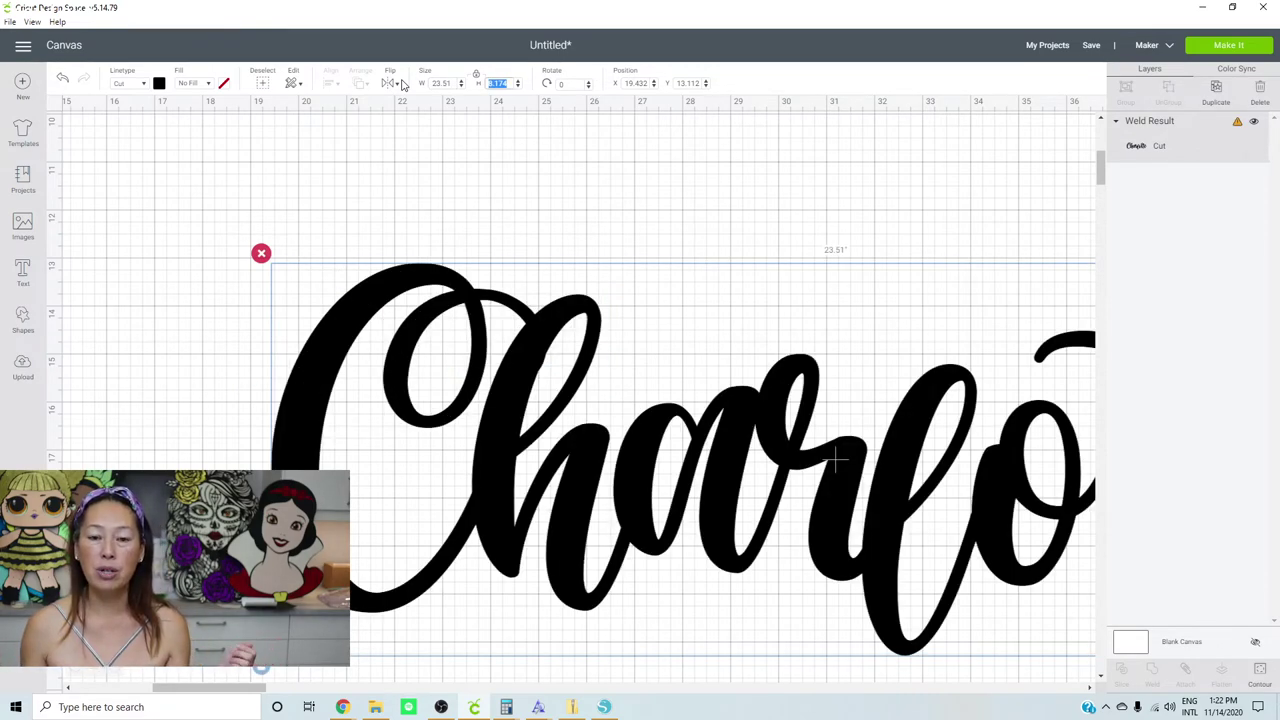
left_click(455, 84)
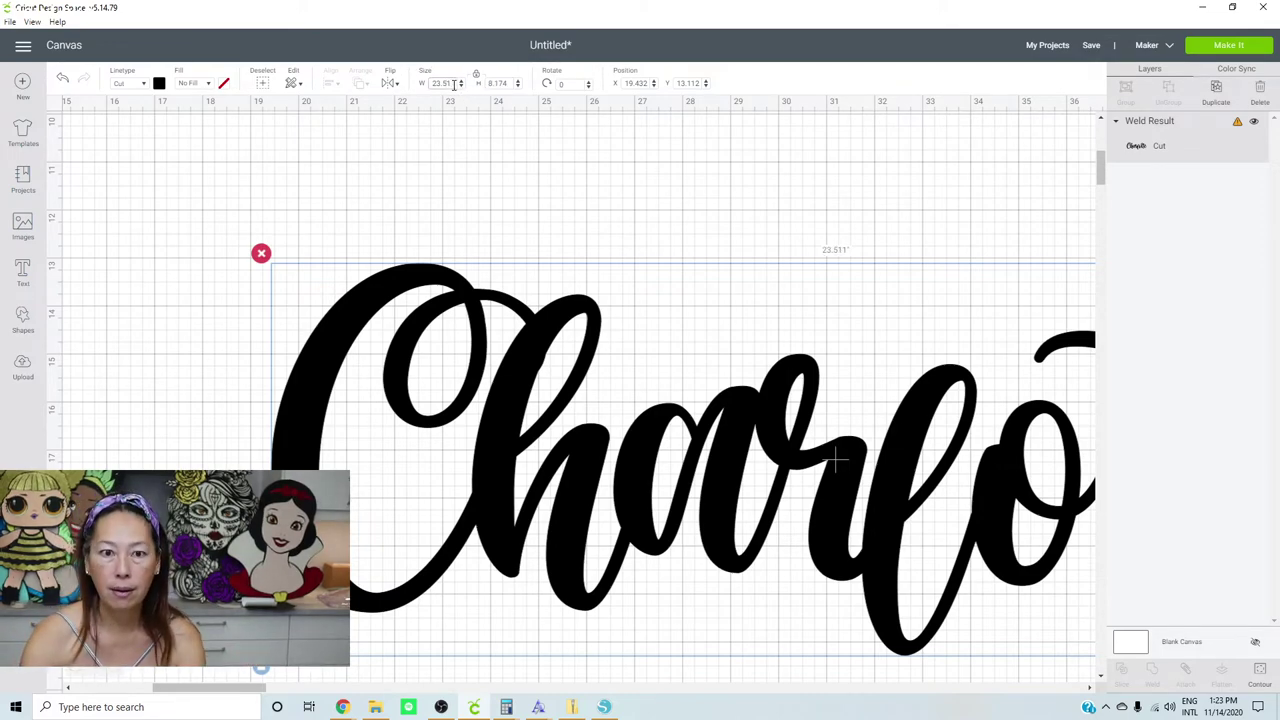
key("Tab")
left_click(455, 84)
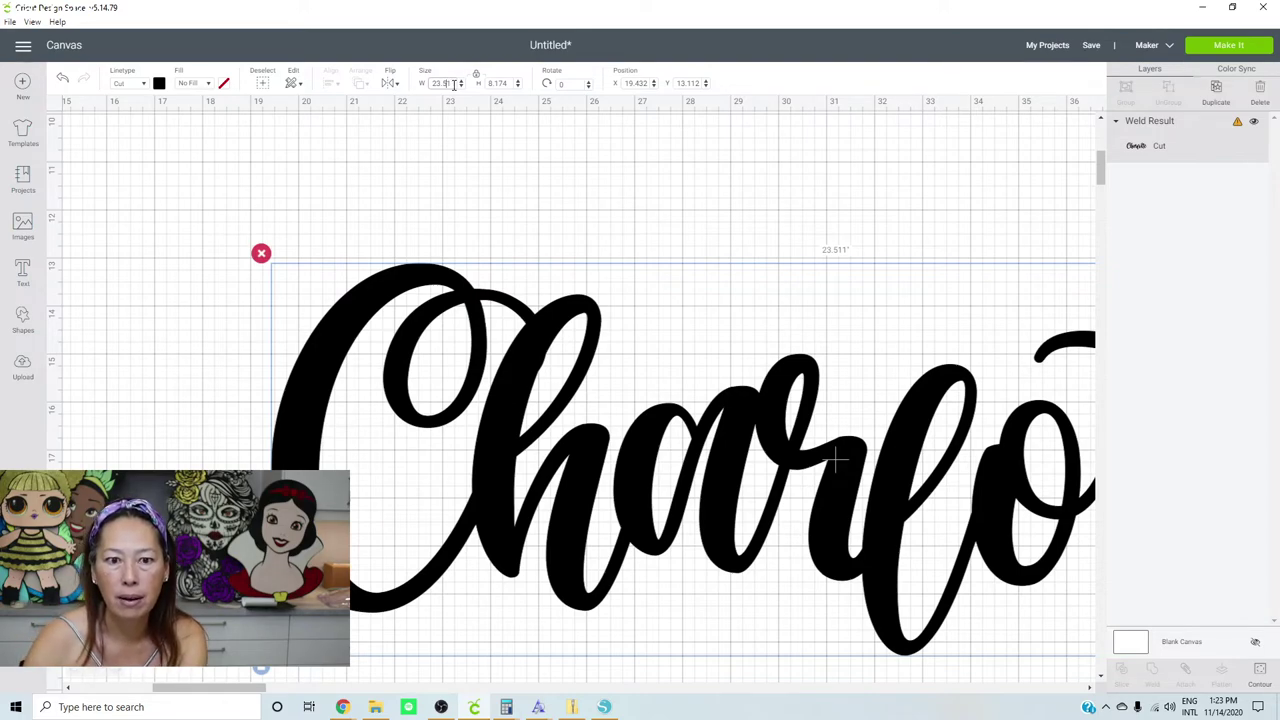
type("23")
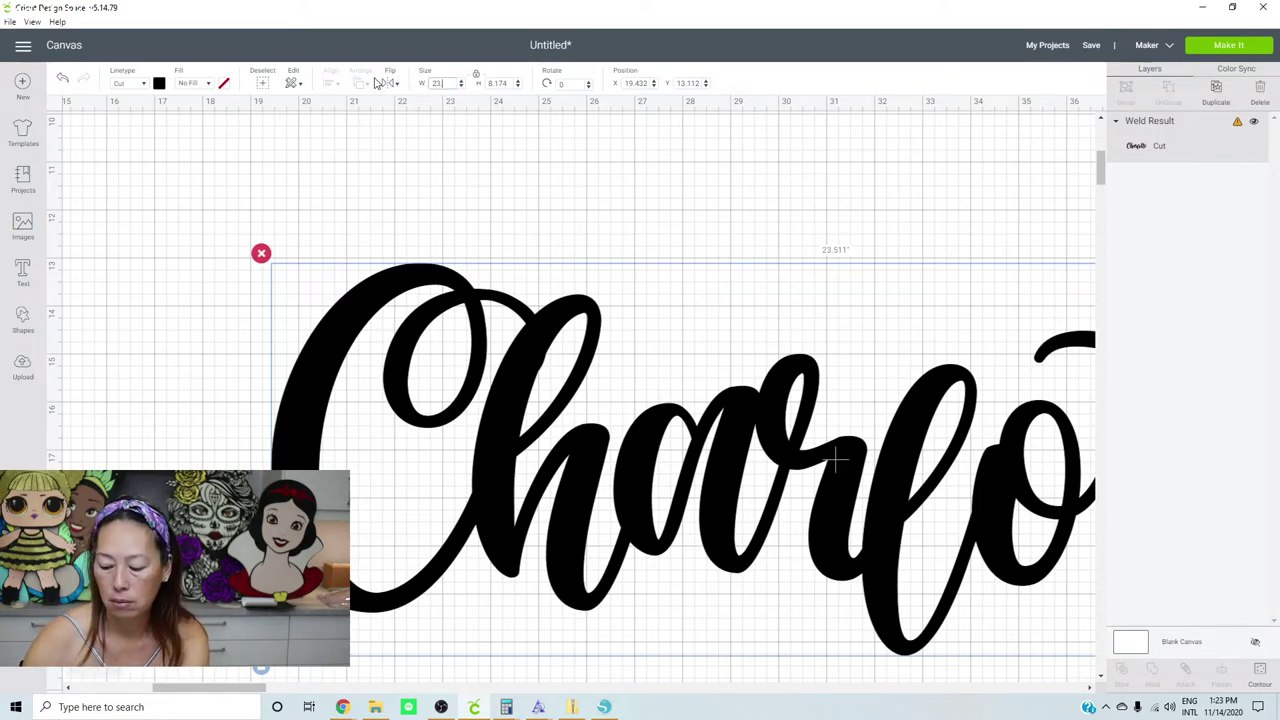
type(".5")
key("Tab")
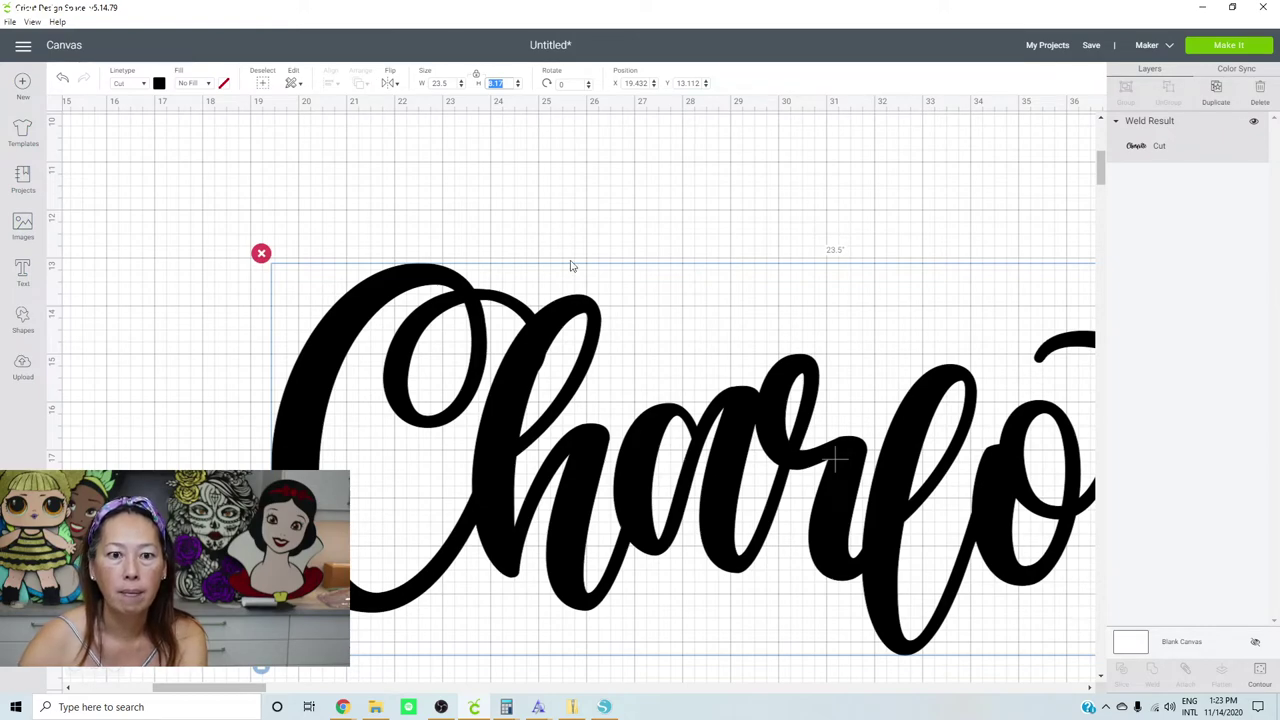
Move the name to about X 23.9, Y 16.3, and place a duplicate below it at about X 24.2, Y 24.6
left_click(78, 670)
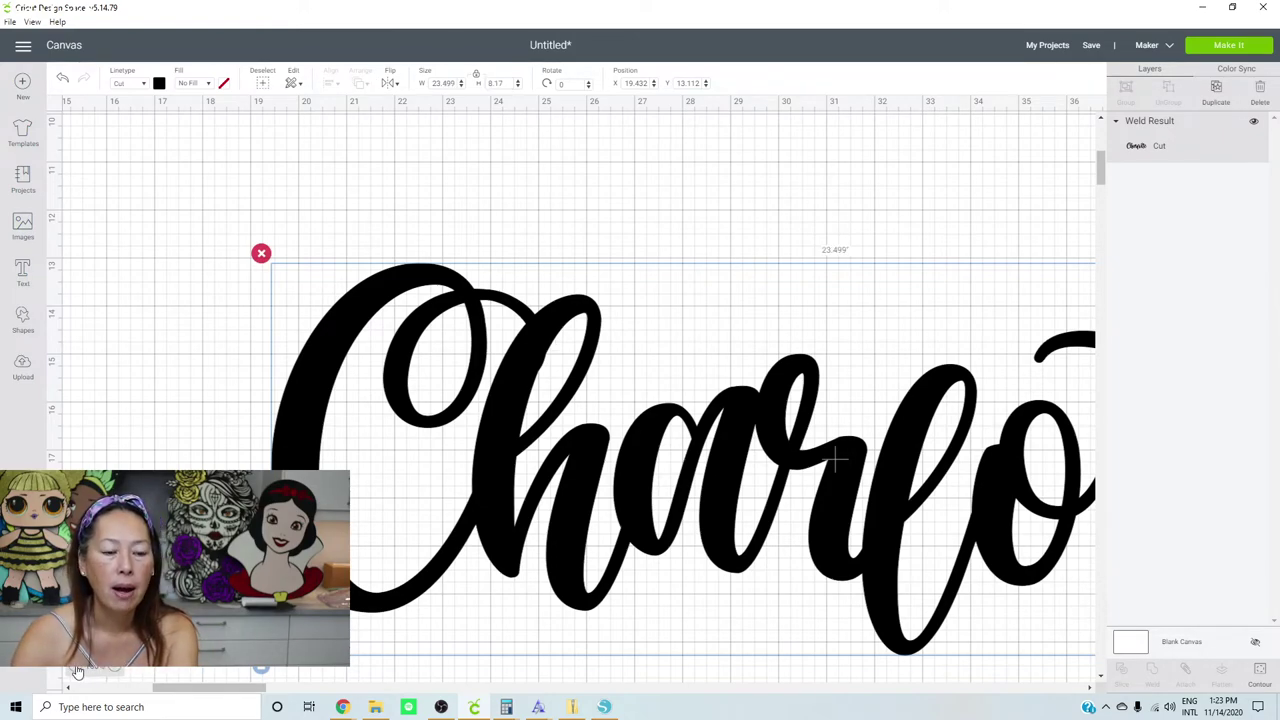
left_click(78, 670)
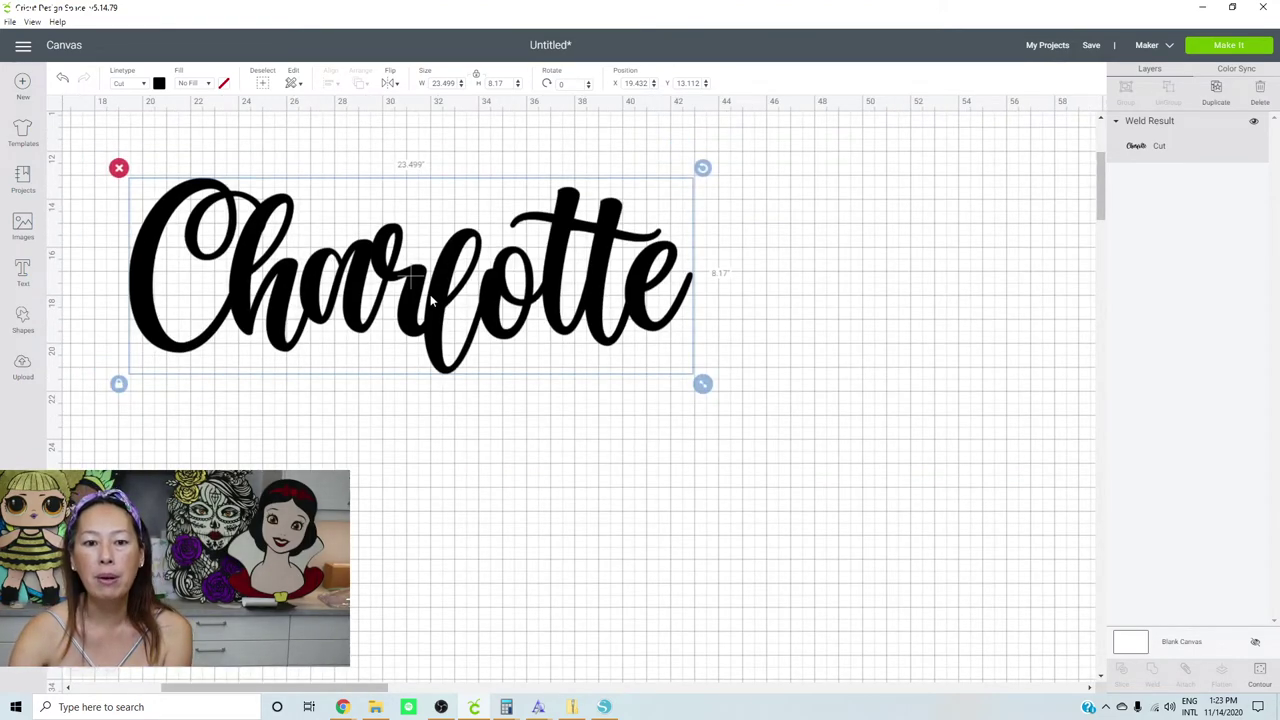
left_click_drag(446, 325, 554, 402)
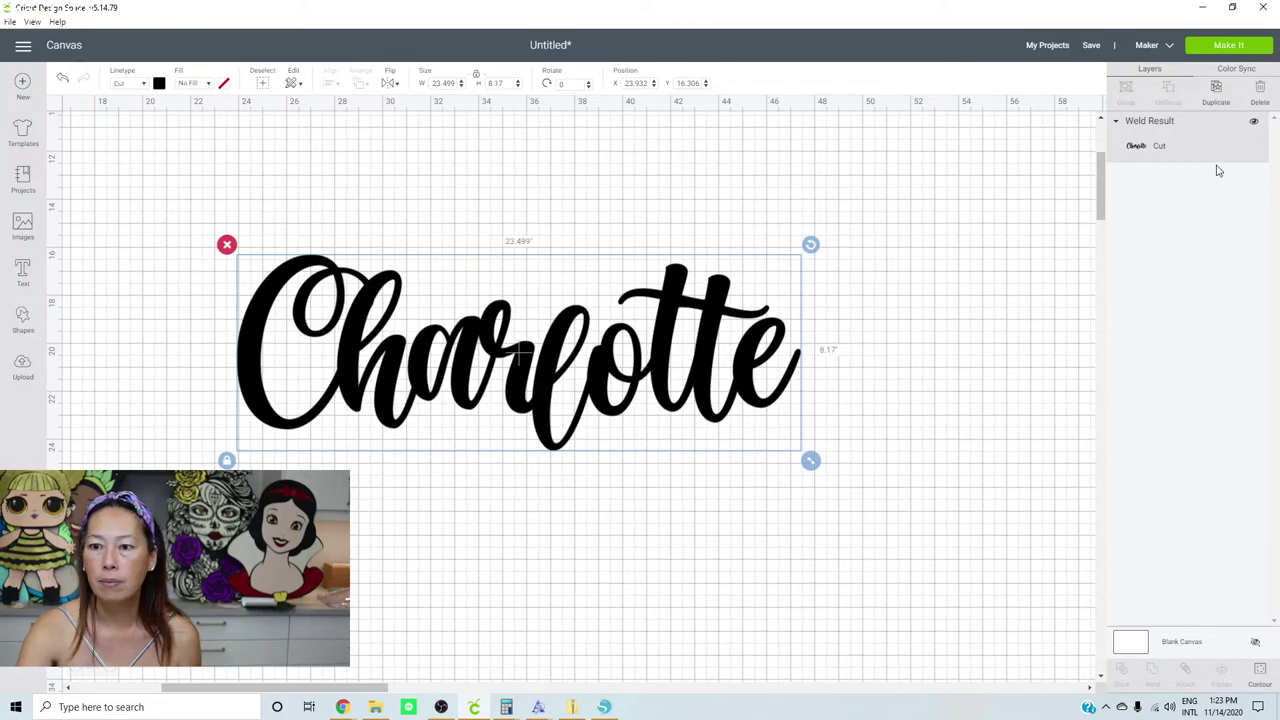
left_click(1216, 88)
left_click_drag(704, 336, 708, 527)
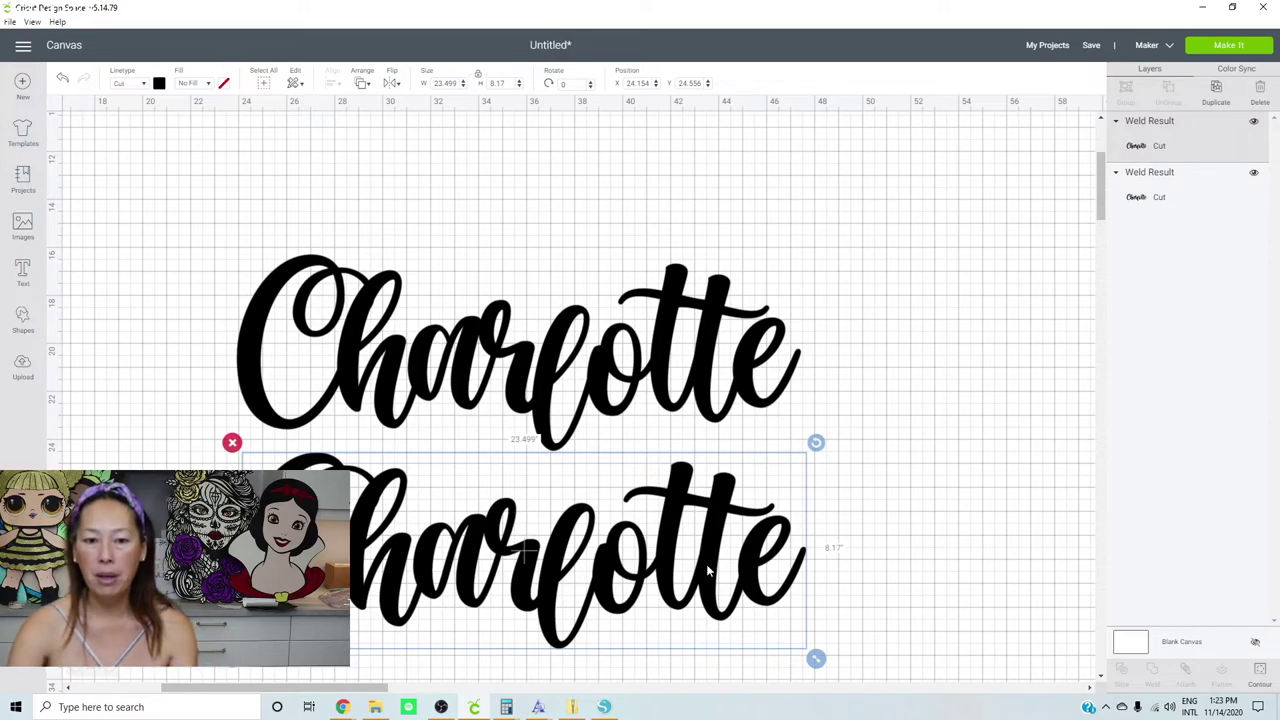
Add a square to the canvas and move the upper name to about X 25.9, Y 13.4
left_click(566, 378)
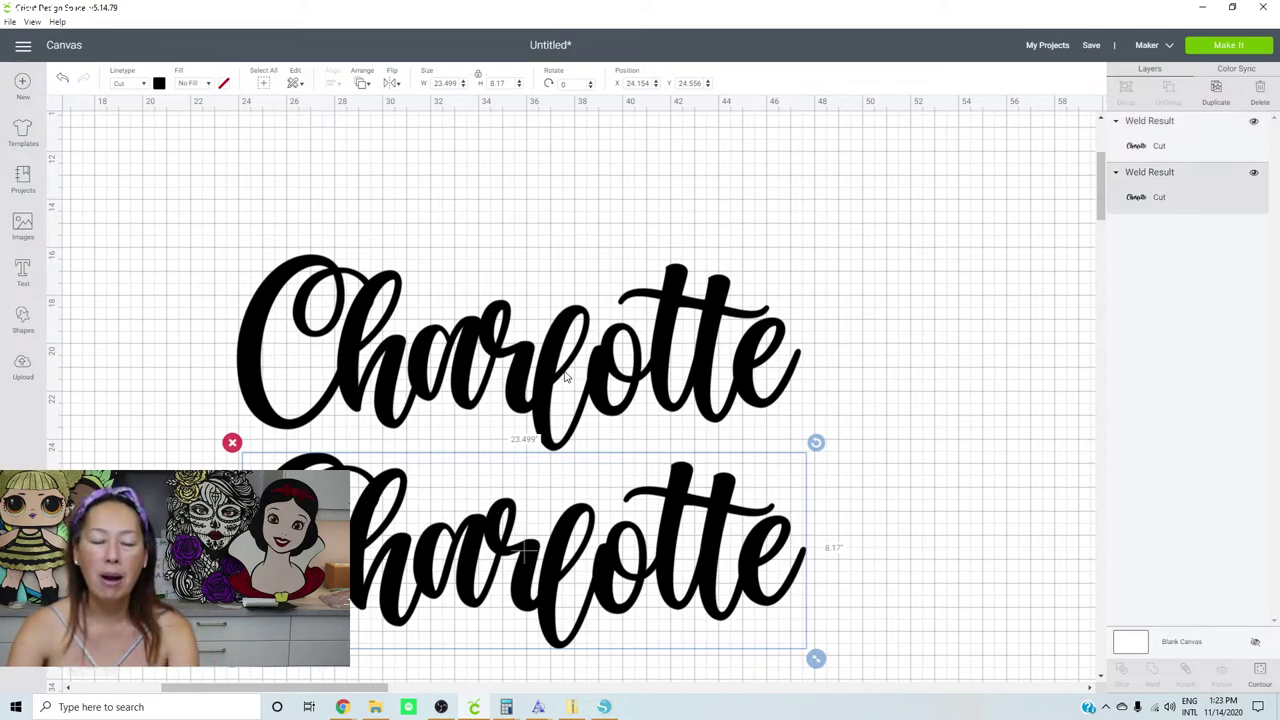
left_click(22, 318)
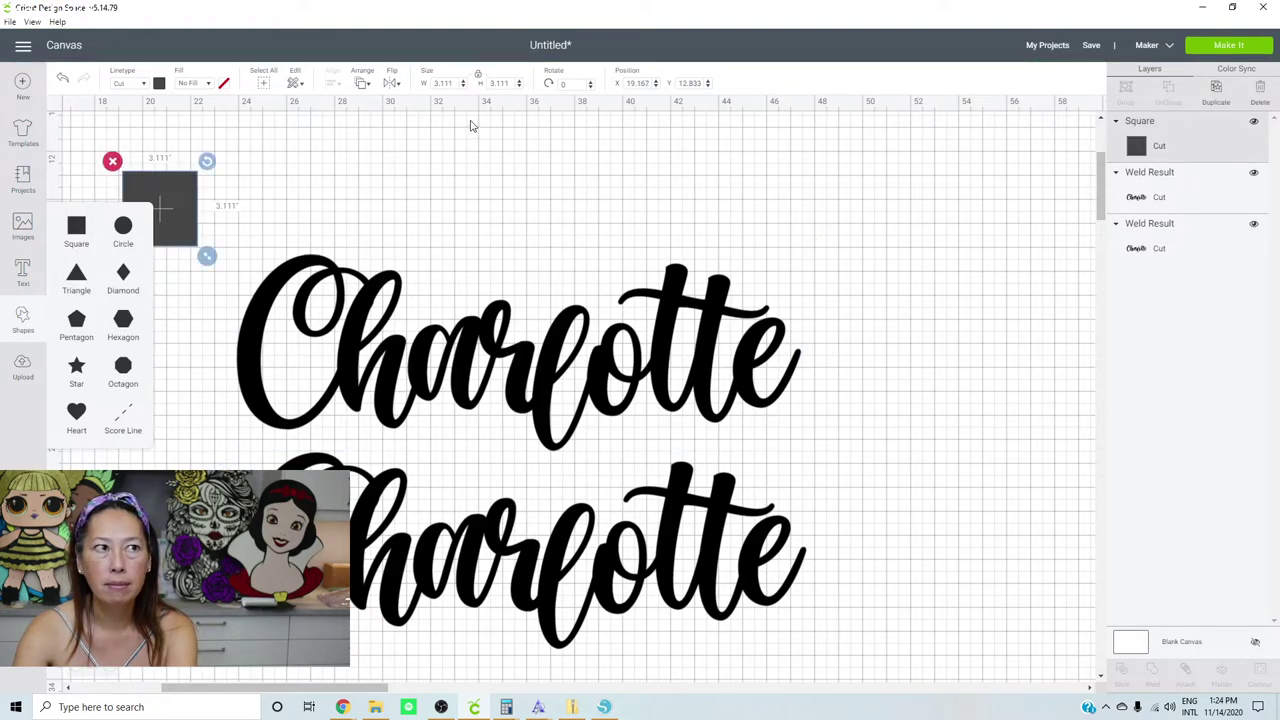
left_click(472, 352)
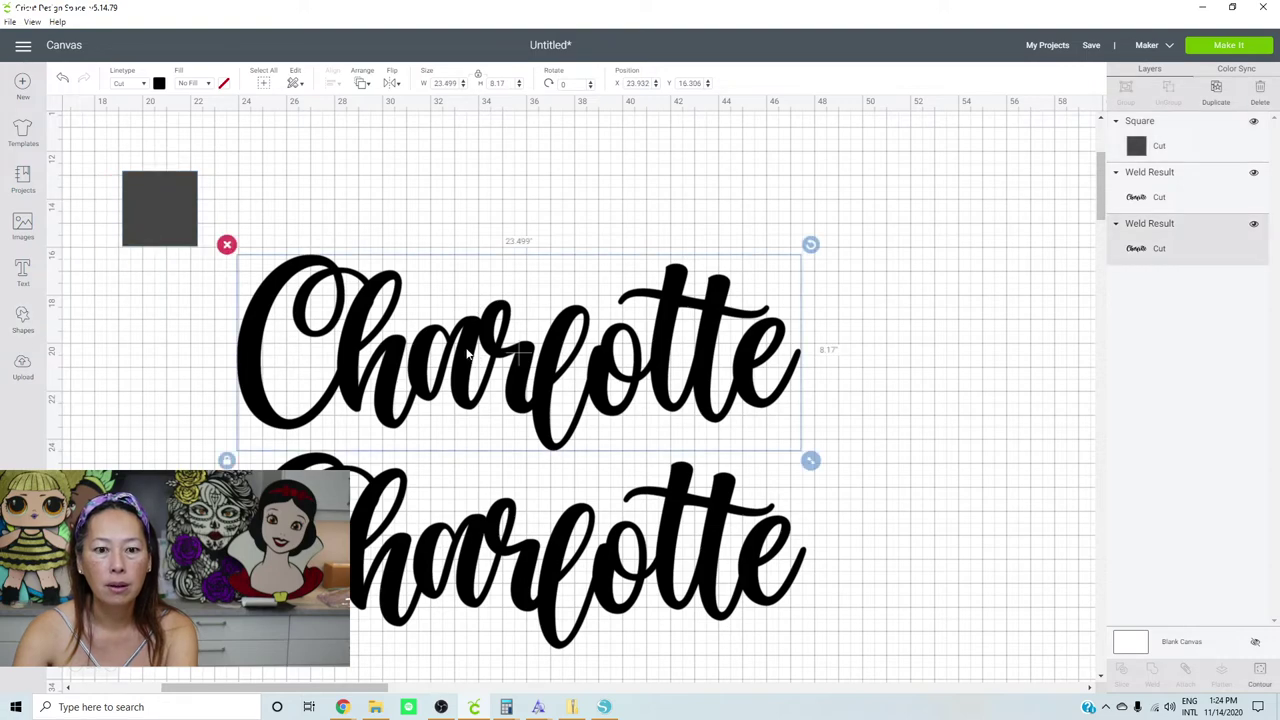
left_click_drag(468, 352, 519, 282)
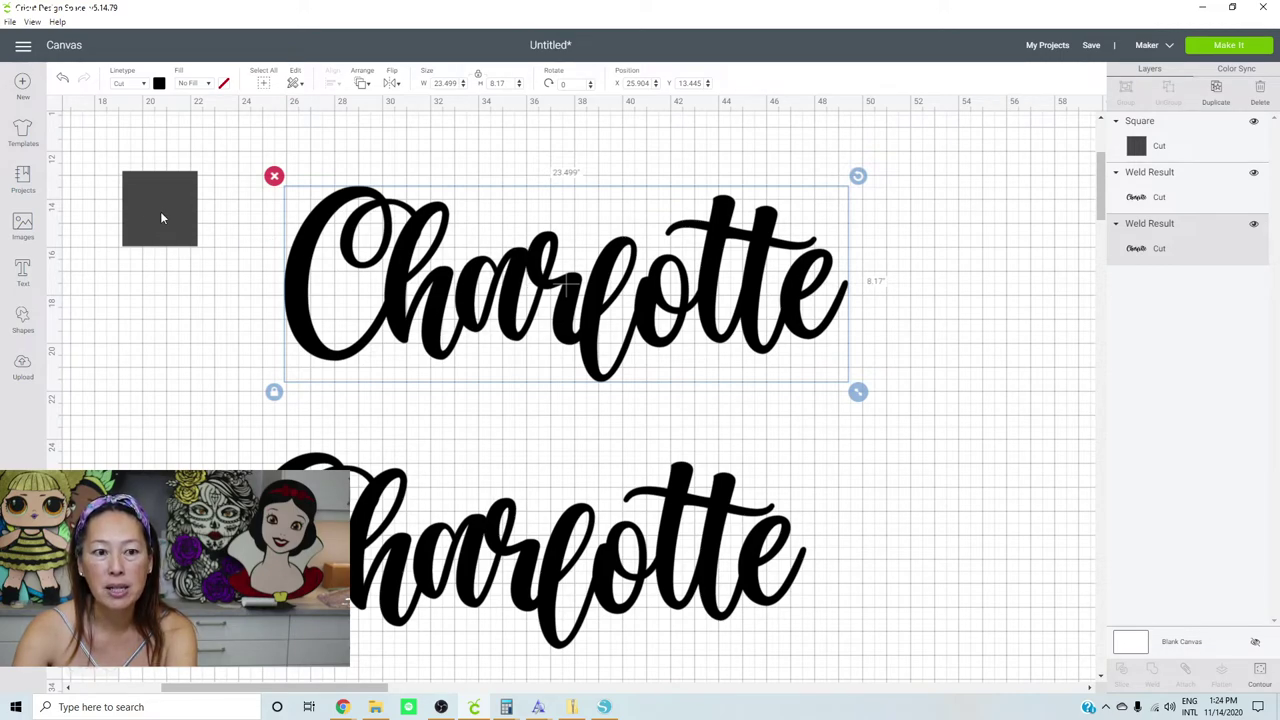
Set the square's size to 11 in and place it over the upper name's first letters at about X 23.2, Y 12.8
left_click(161, 213)
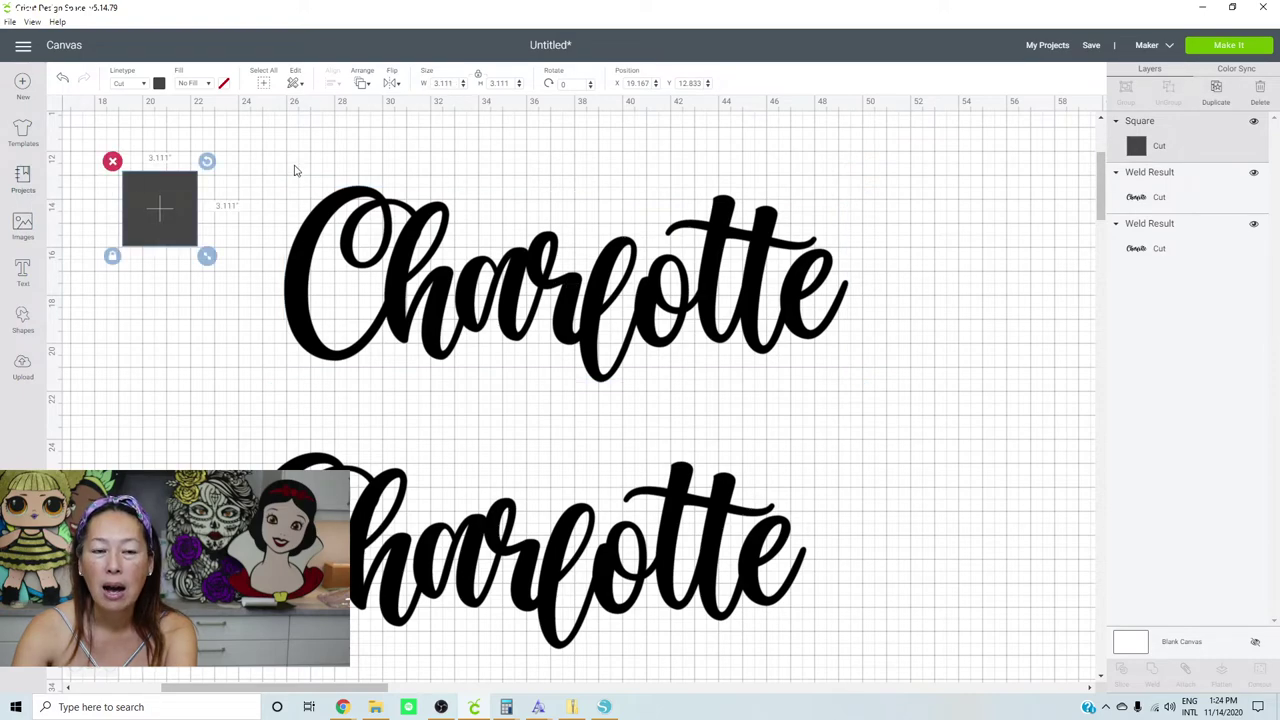
left_click(443, 84)
type("11")
key("Tab")
left_click_drag(363, 257, 449, 252)
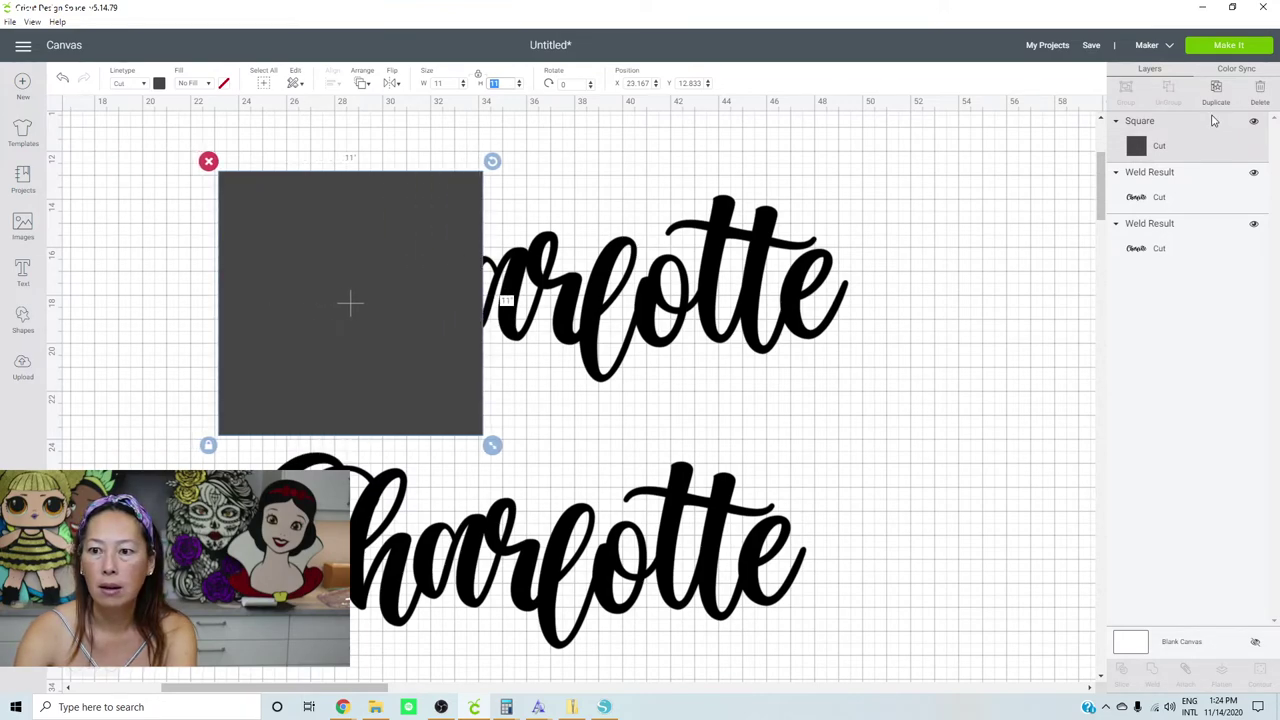
Duplicate the square over the upper name's last letters at about X 41.7, Y 12.6, and shift the first square to about X 23.5
left_click(1216, 88)
left_click_drag(467, 251, 838, 224)
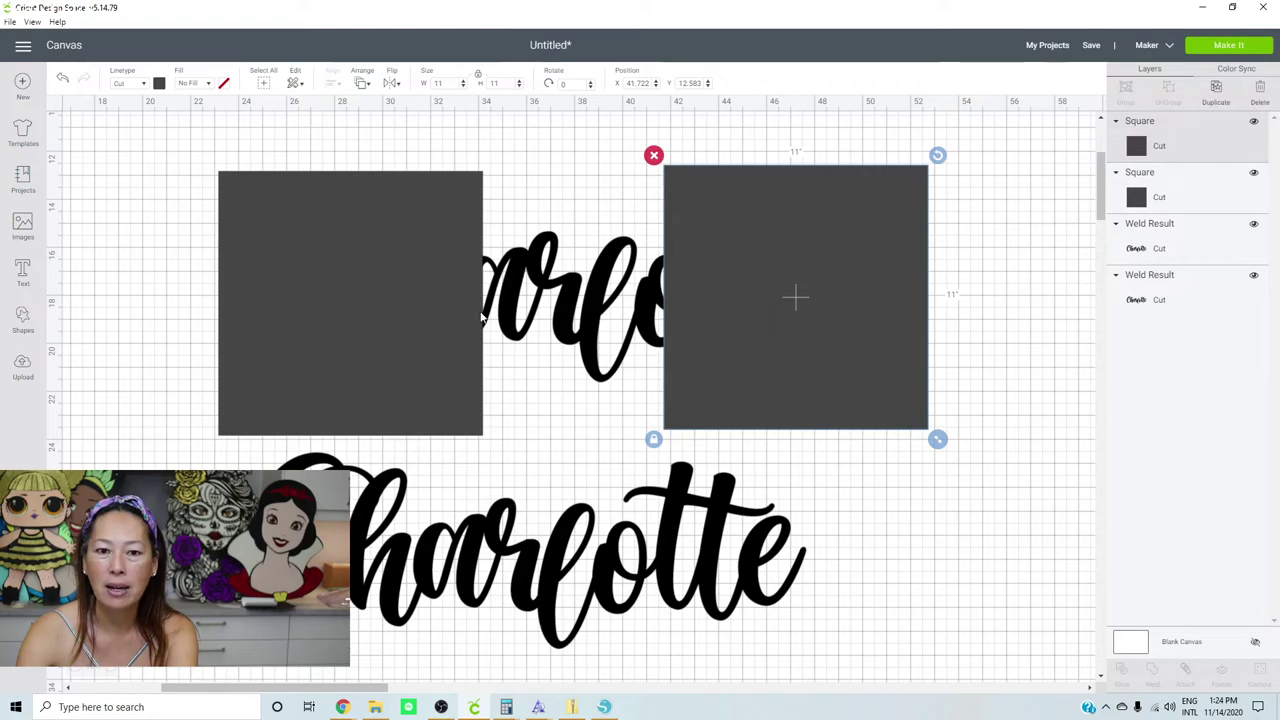
left_click_drag(394, 300, 448, 303)
Slice the upper name with the square covering its first letters
left_click(154, 205)
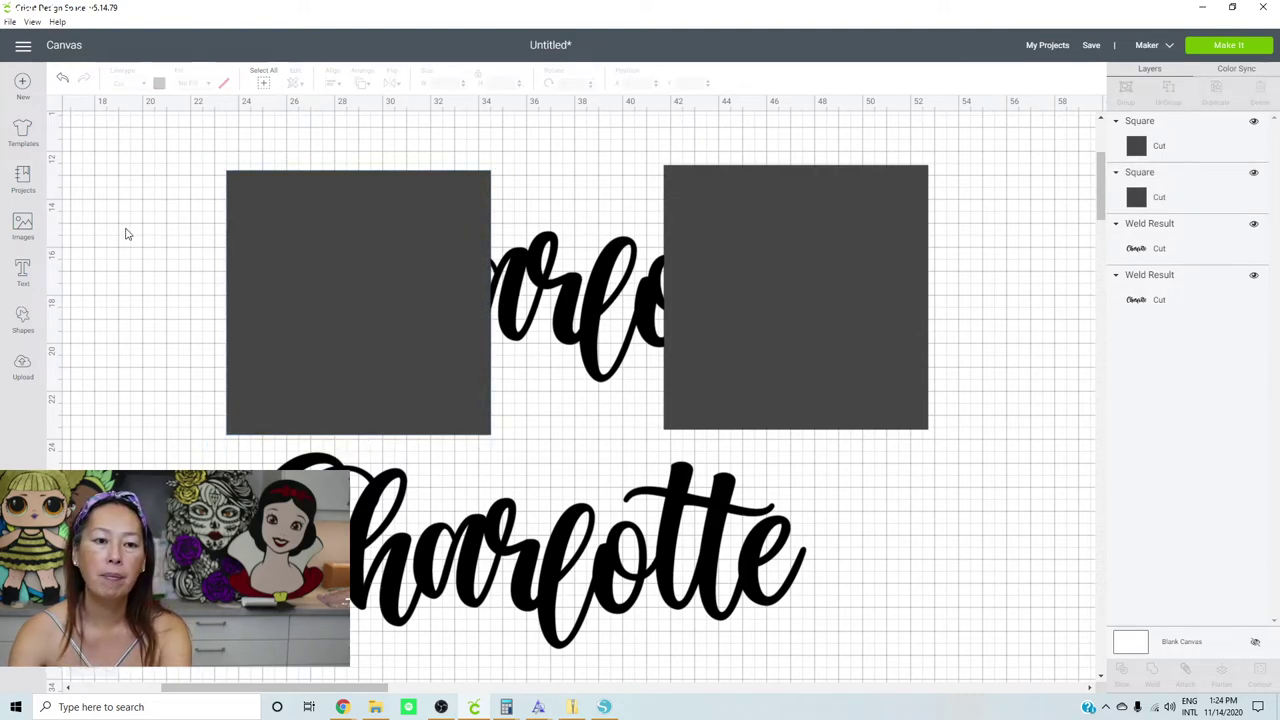
left_click_drag(154, 205, 357, 300)
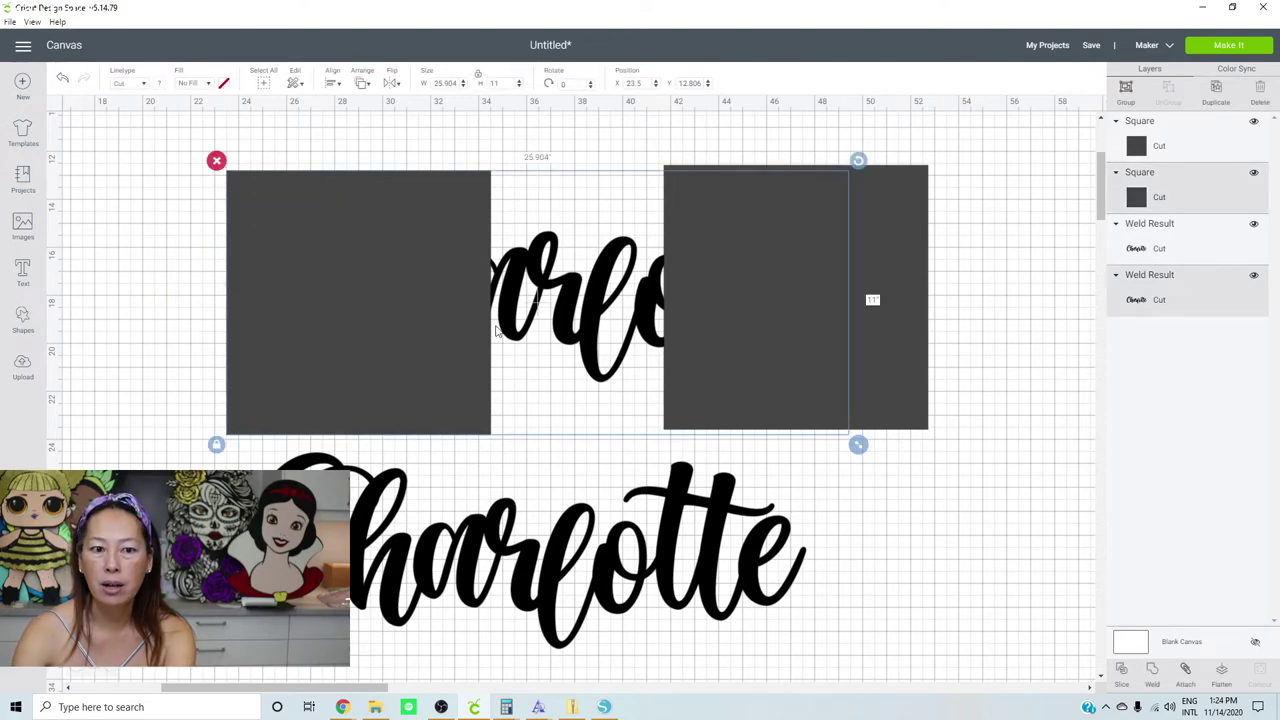
left_click(1124, 676)
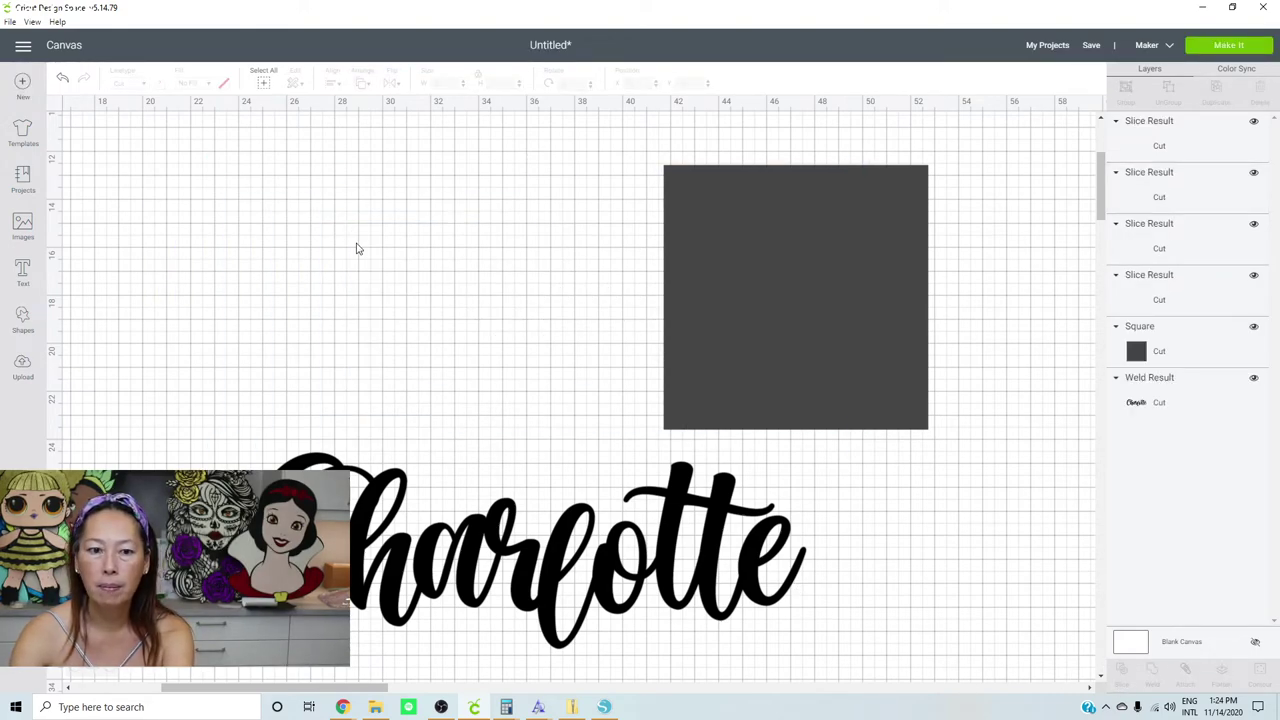
Delete the extra copy of the first letters and the cut-out square left over from the slice
left_click_drag(336, 237, 234, 278)
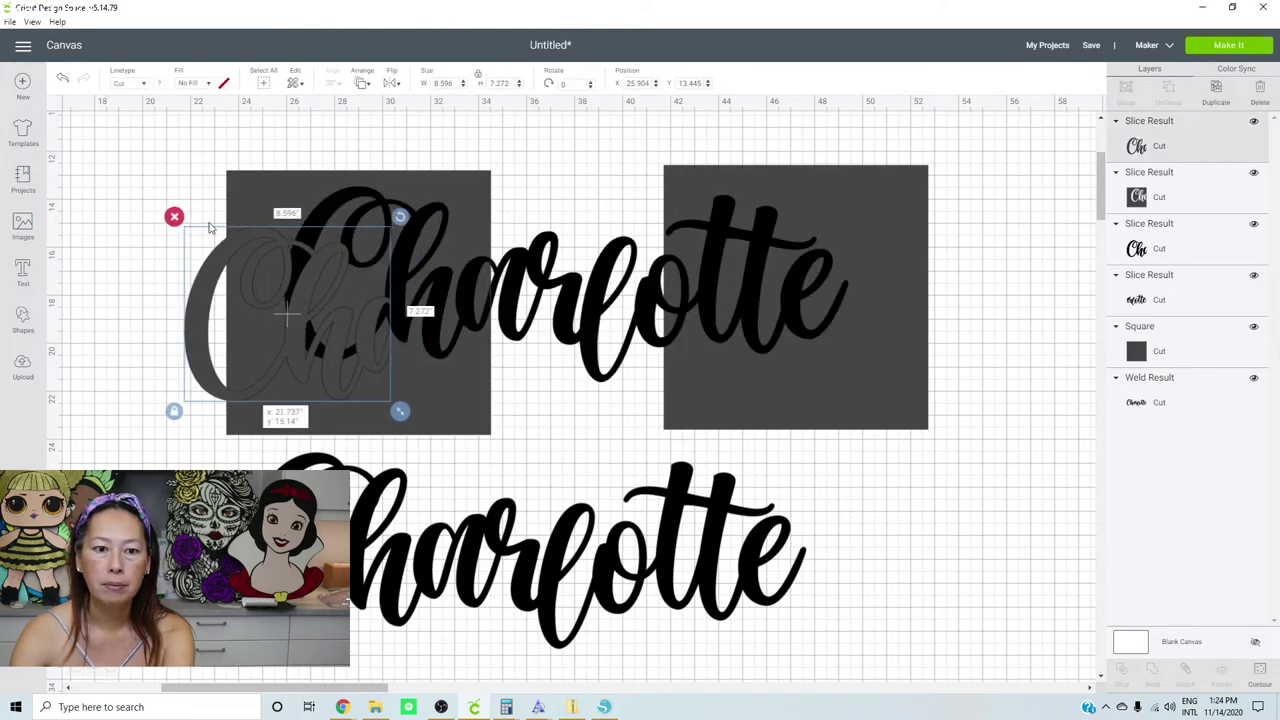
left_click(175, 217)
left_click_drag(246, 190, 184, 214)
left_click(154, 186)
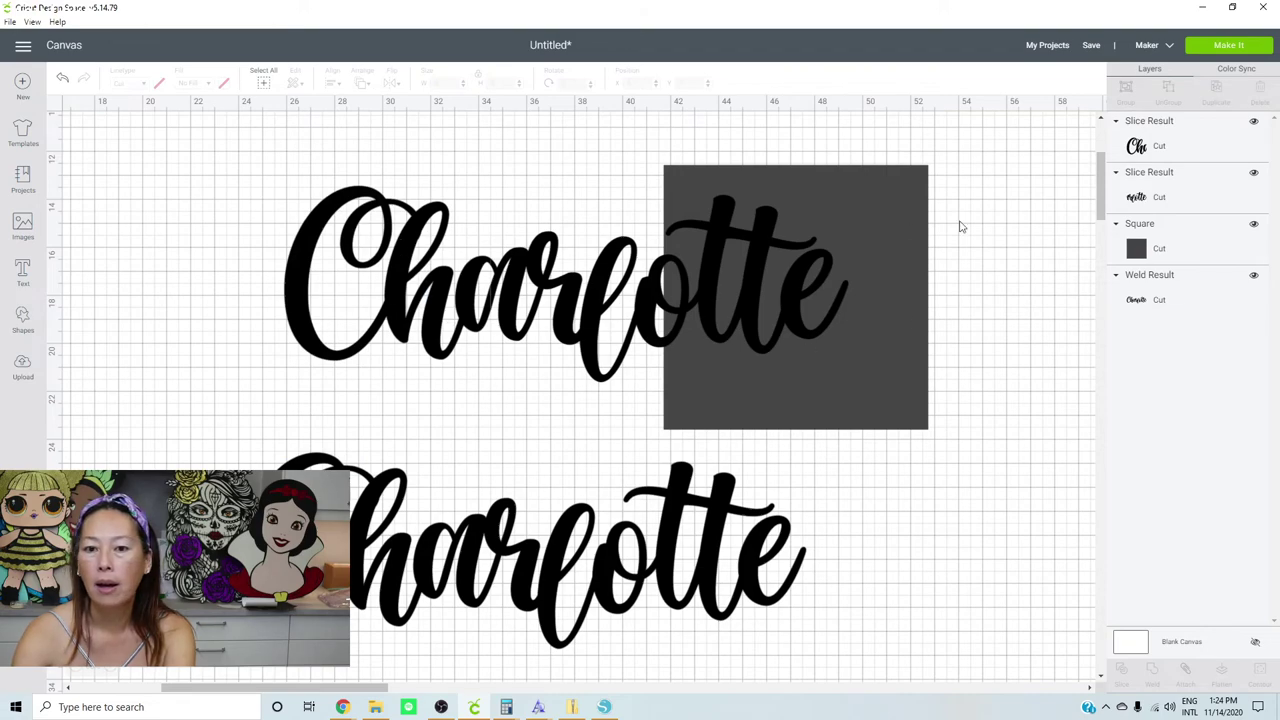
Shift the remaining square over the upper name's last letters to about X 42.6, Y 12.6
left_click_drag(1021, 320, 778, 315)
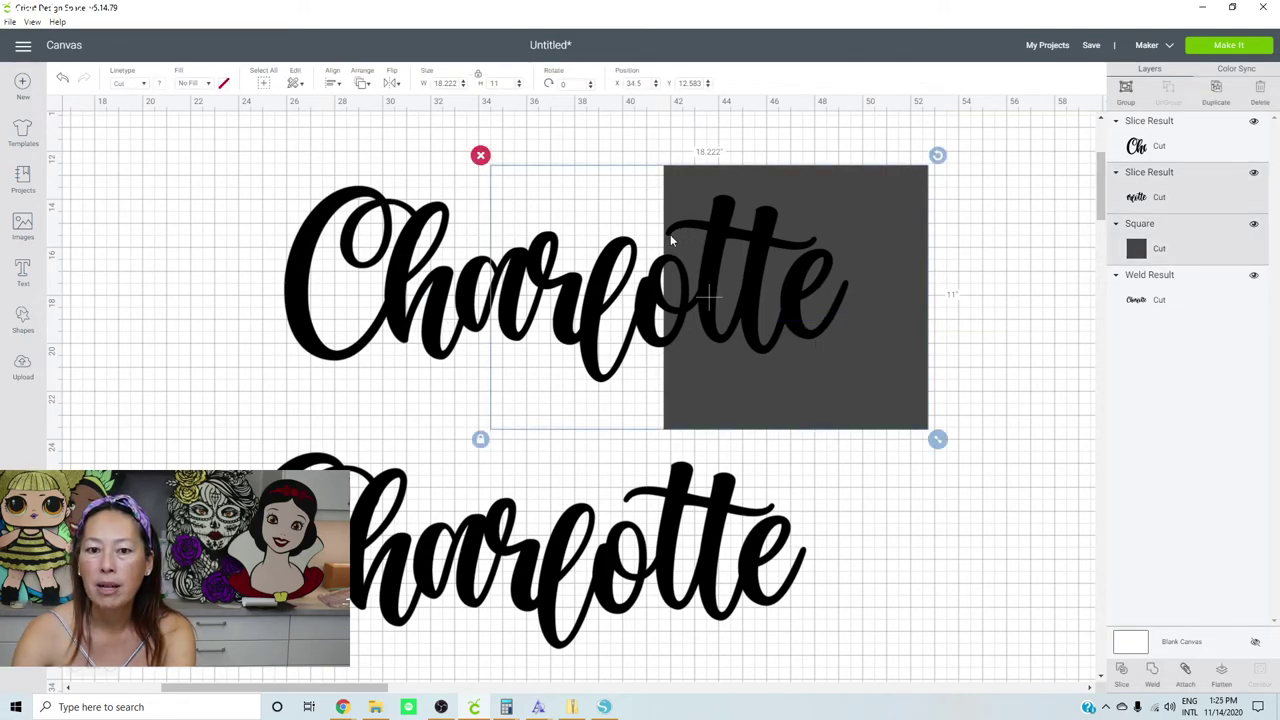
left_click(966, 226)
left_click_drag(846, 200, 857, 200)
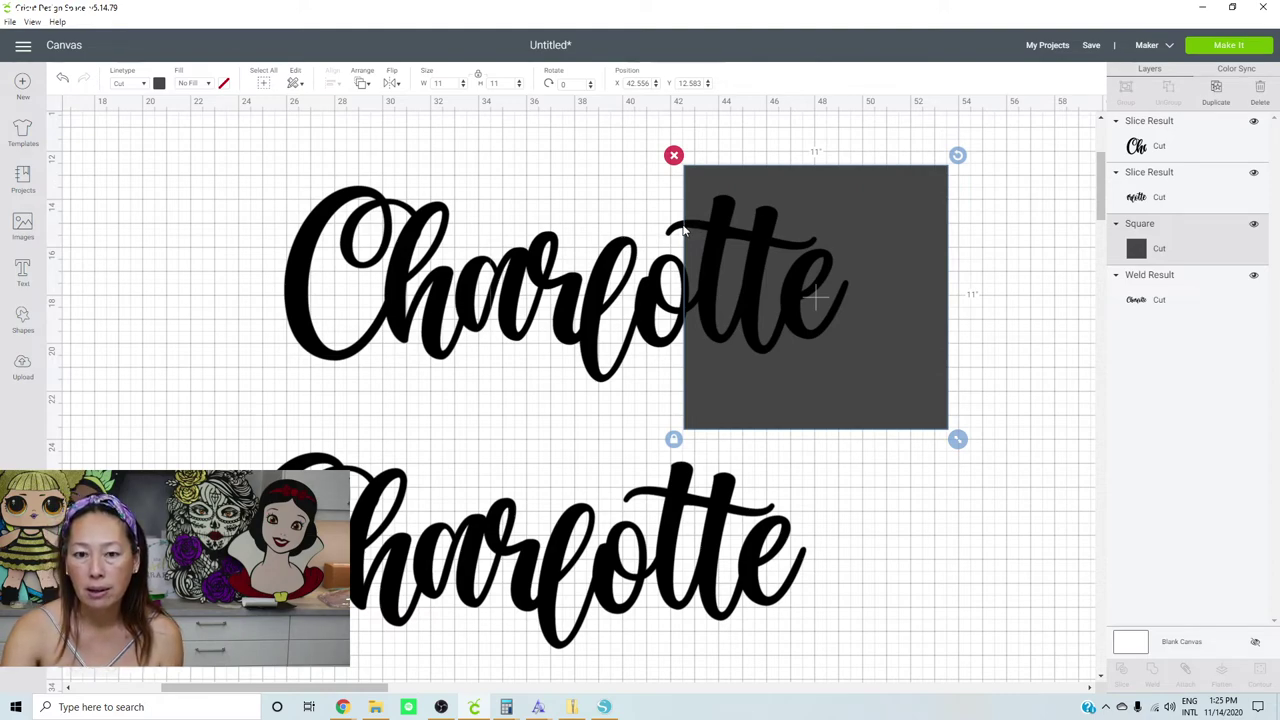
Shift the square to about X 41.8, Y 12.6 and slice the last letters off the upper name's remaining part with it
left_click_drag(876, 245, 857, 242)
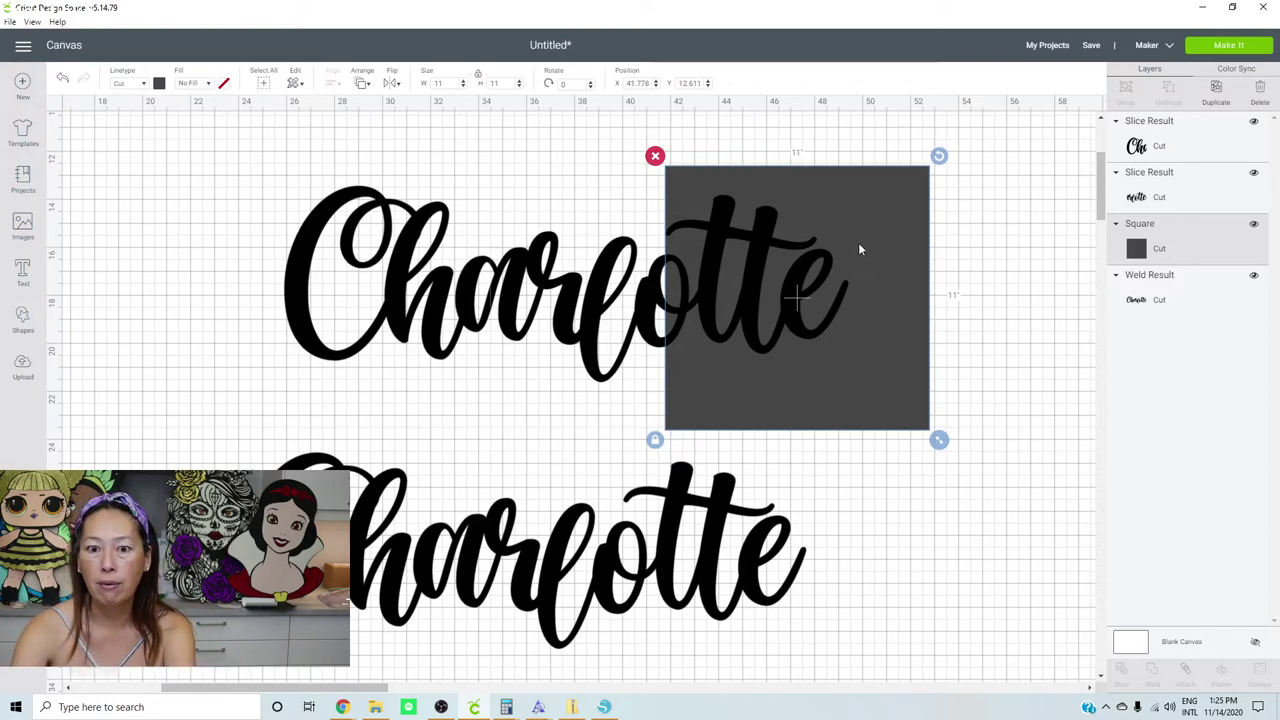
left_click(1011, 273)
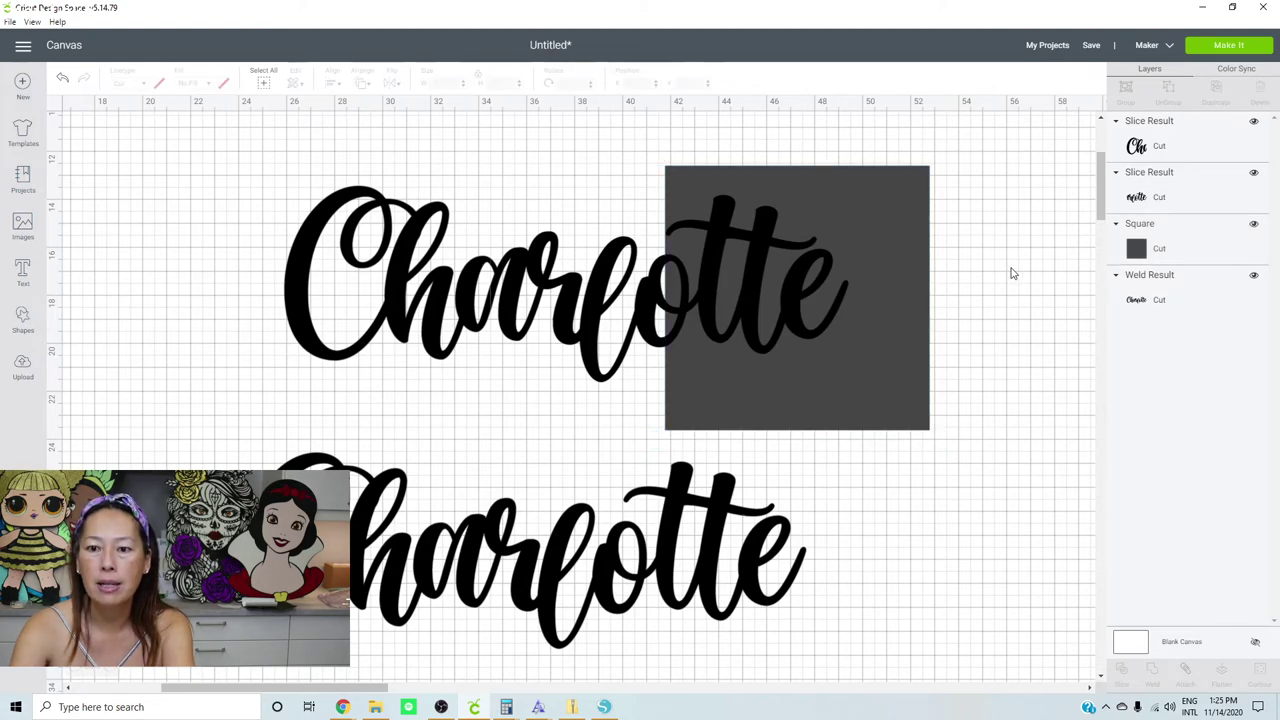
left_click_drag(1010, 331, 743, 271)
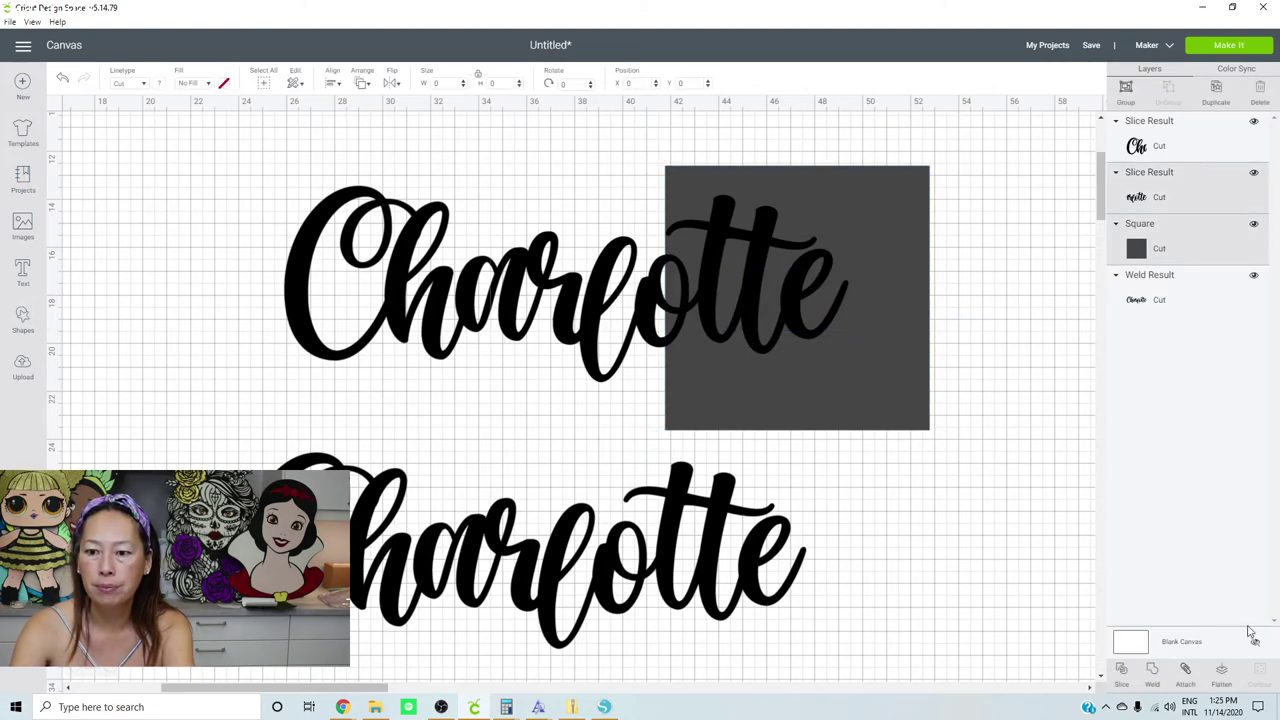
left_click(1123, 677)
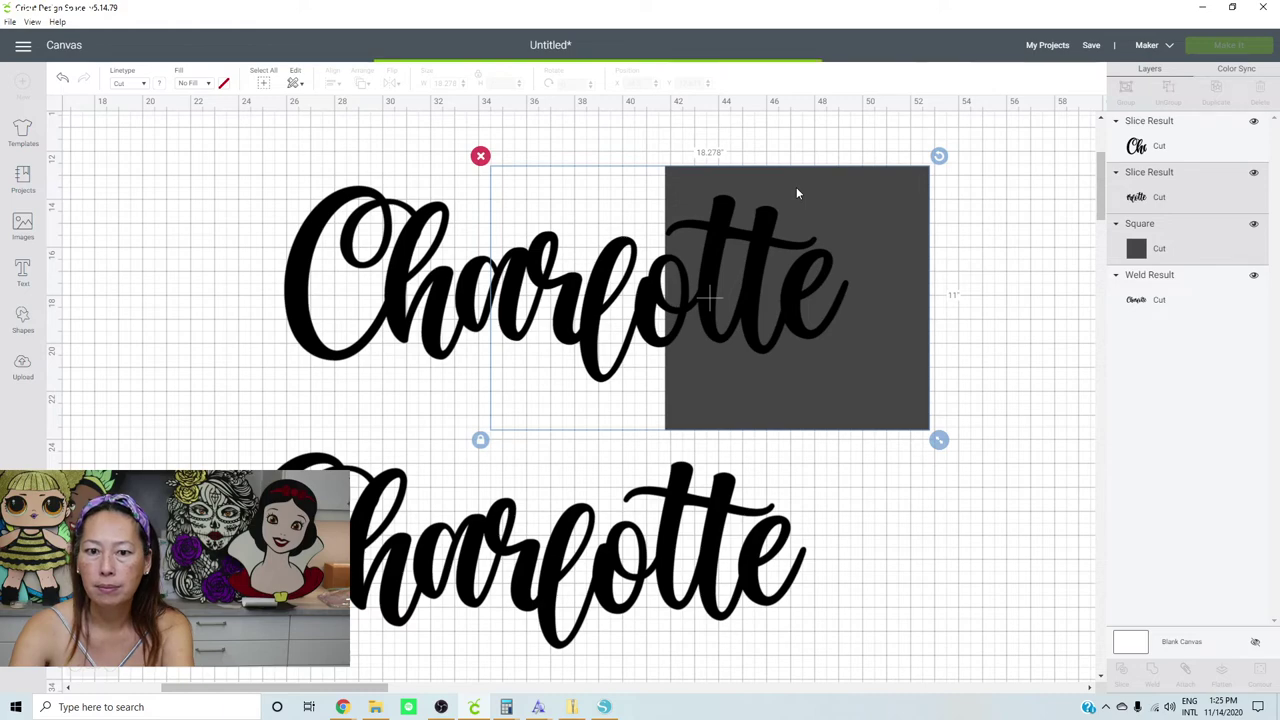
Delete the cut-out square left over from the slice and check the size of each of the upper name's three pieces
left_click_drag(817, 194, 946, 217)
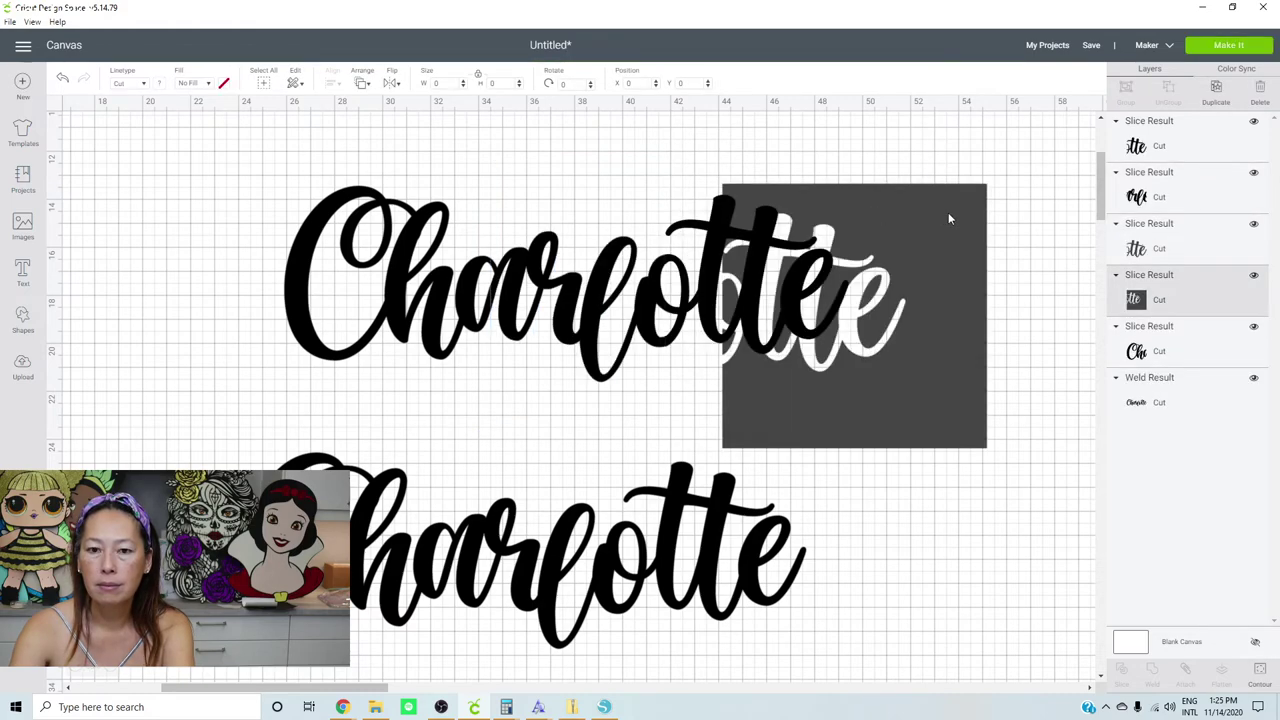
left_click(781, 177)
left_click(745, 277)
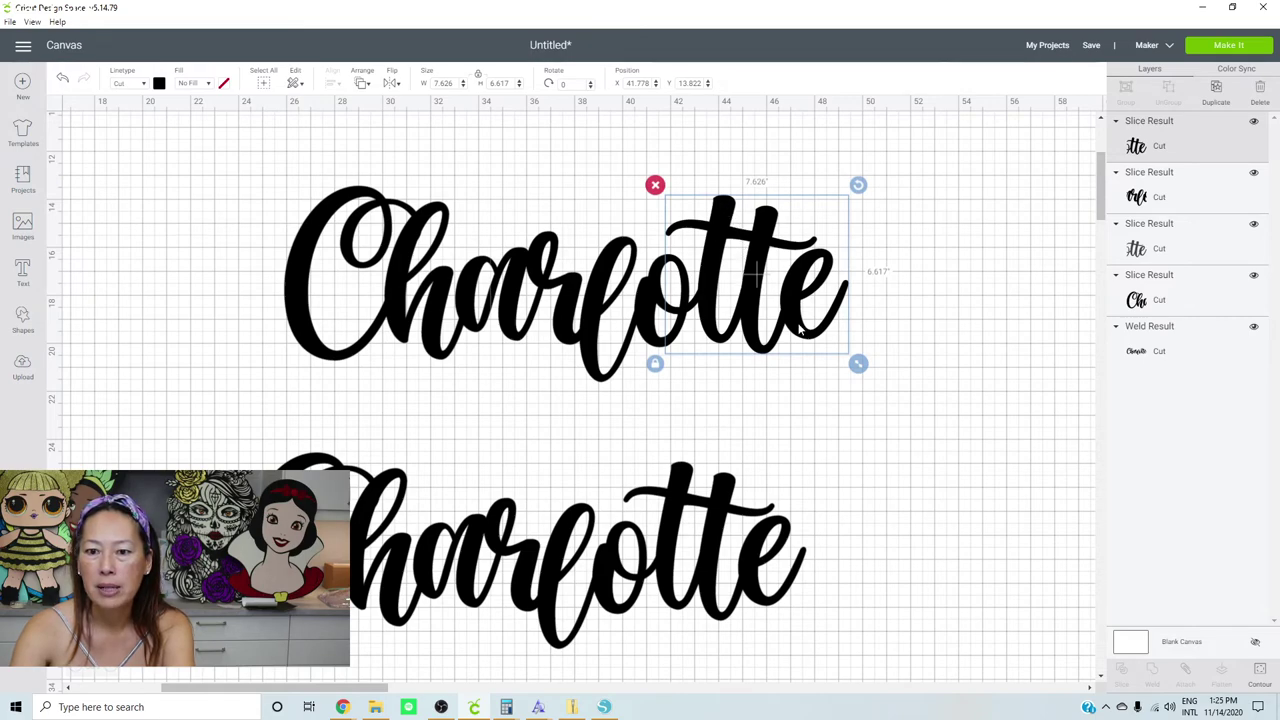
left_click(593, 306)
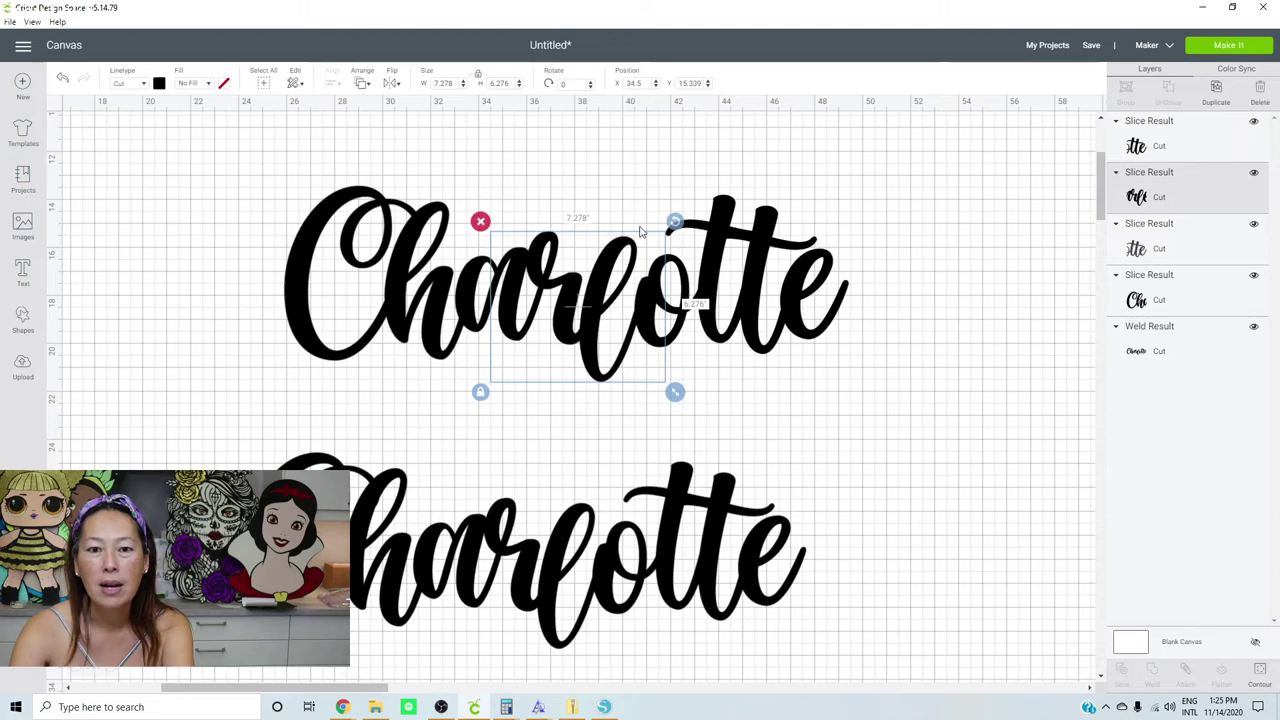
left_click(390, 285)
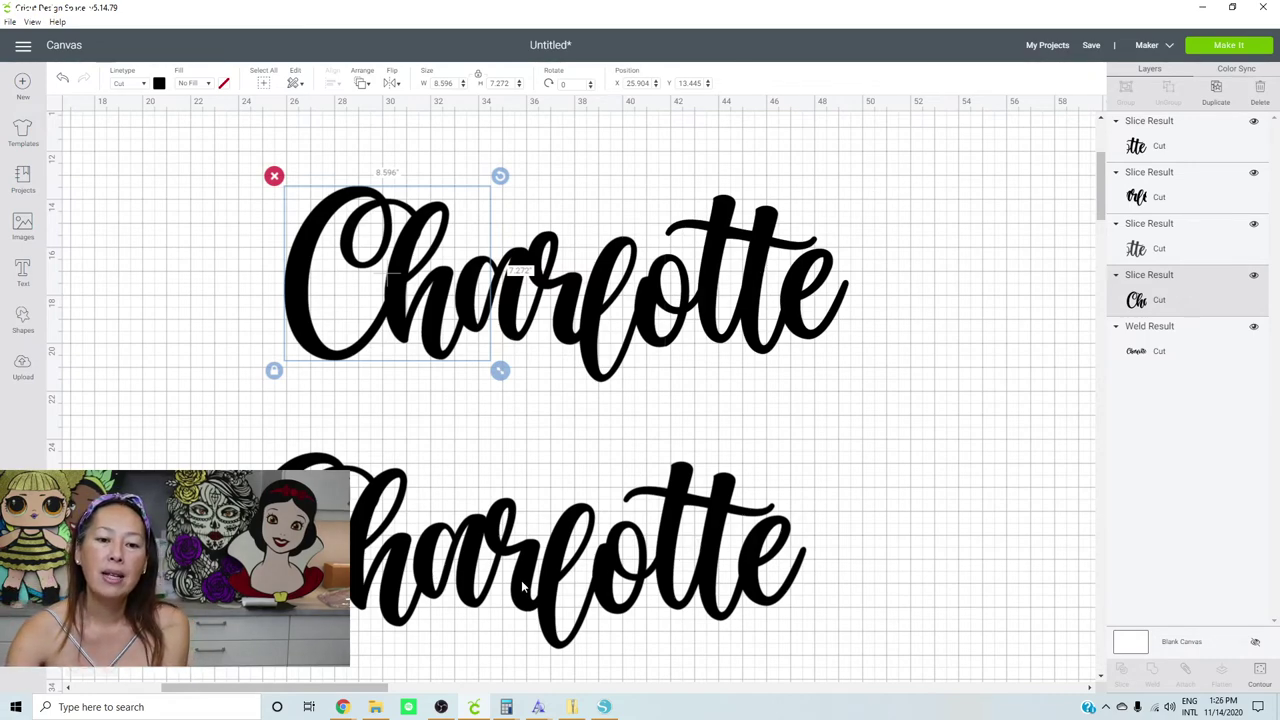
Move the whole lower name to about X 25.8, Y 23, and separate the upper name's first piece to about X 22.5 and middle piece to X 32.5
left_click_drag(598, 580, 640, 541)
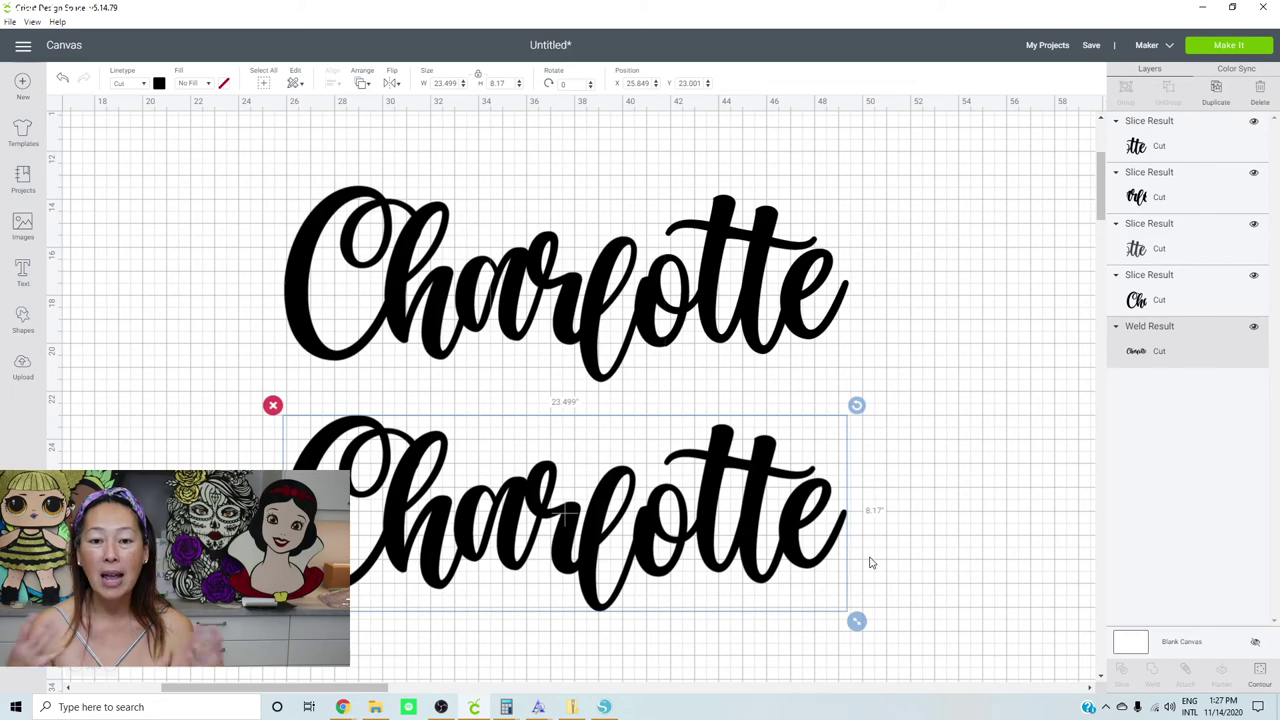
left_click(420, 312)
left_click_drag(337, 306, 255, 306)
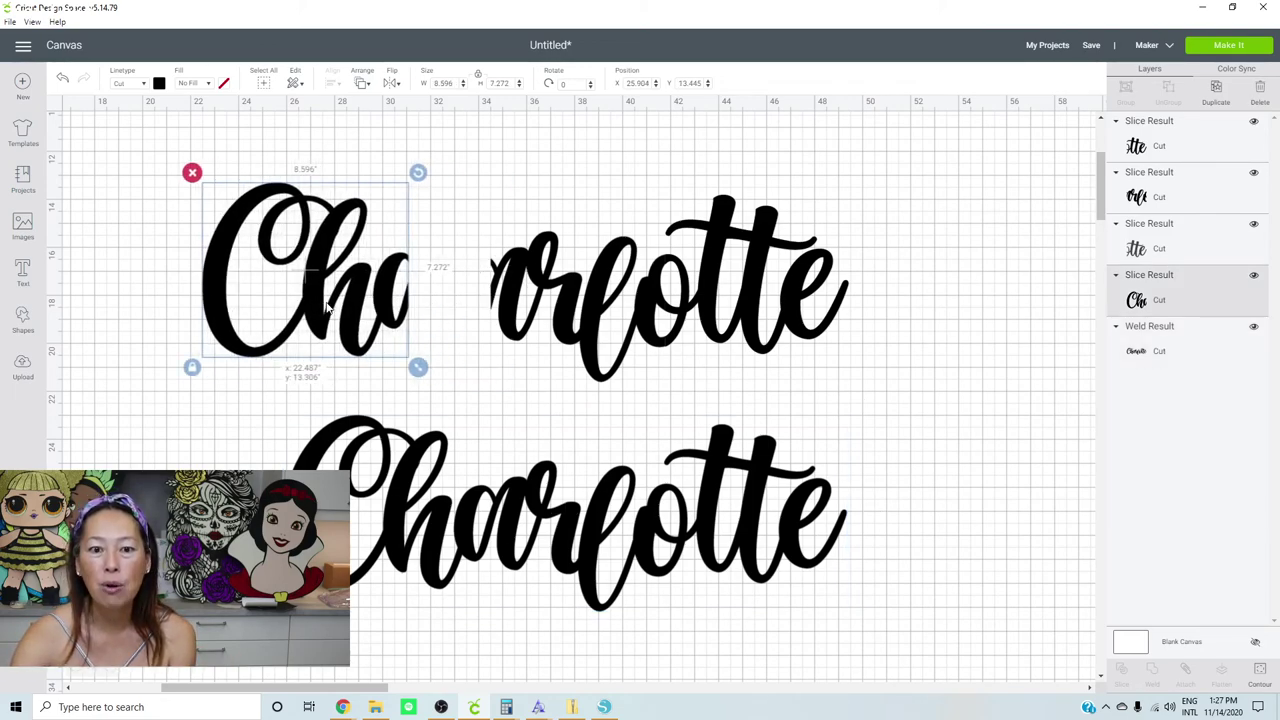
left_click(558, 307)
left_click_drag(558, 307, 512, 305)
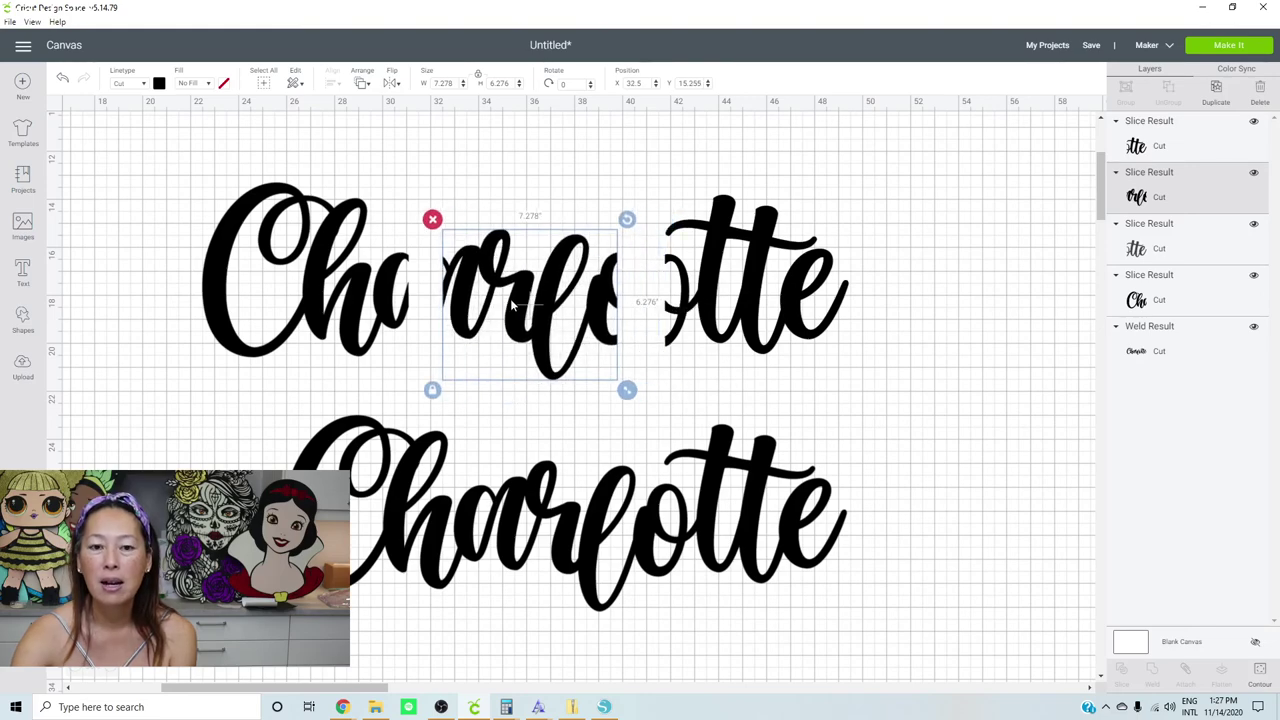